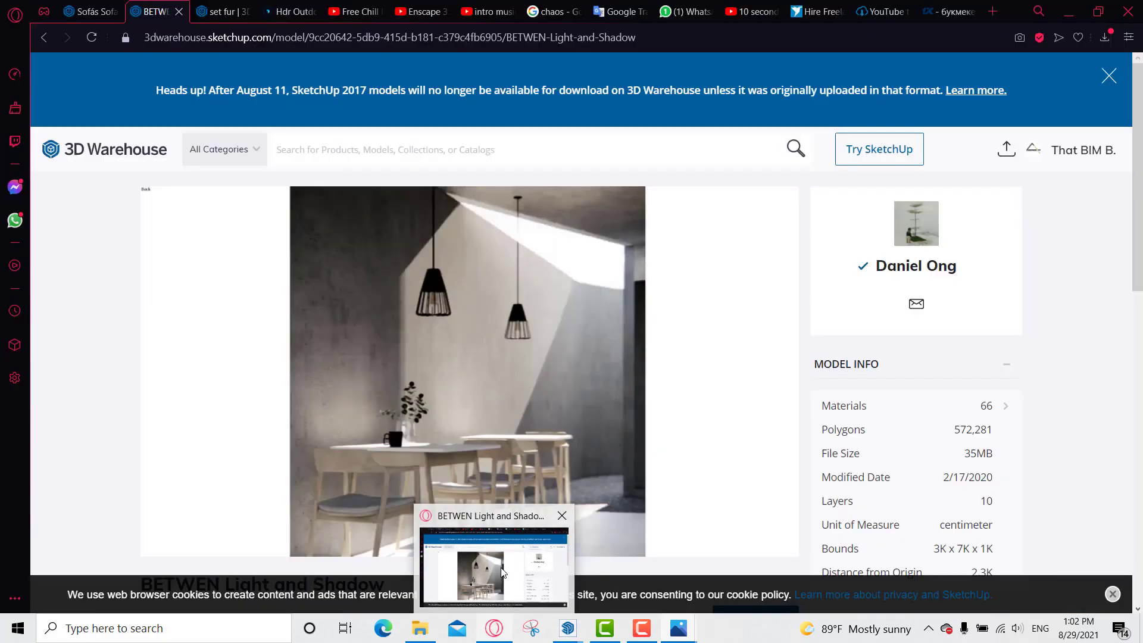
Switch to the CAFFE+01 model in SketchUp and examine the Enscape spot lights inside the two pendant lamps.
click(493, 565)
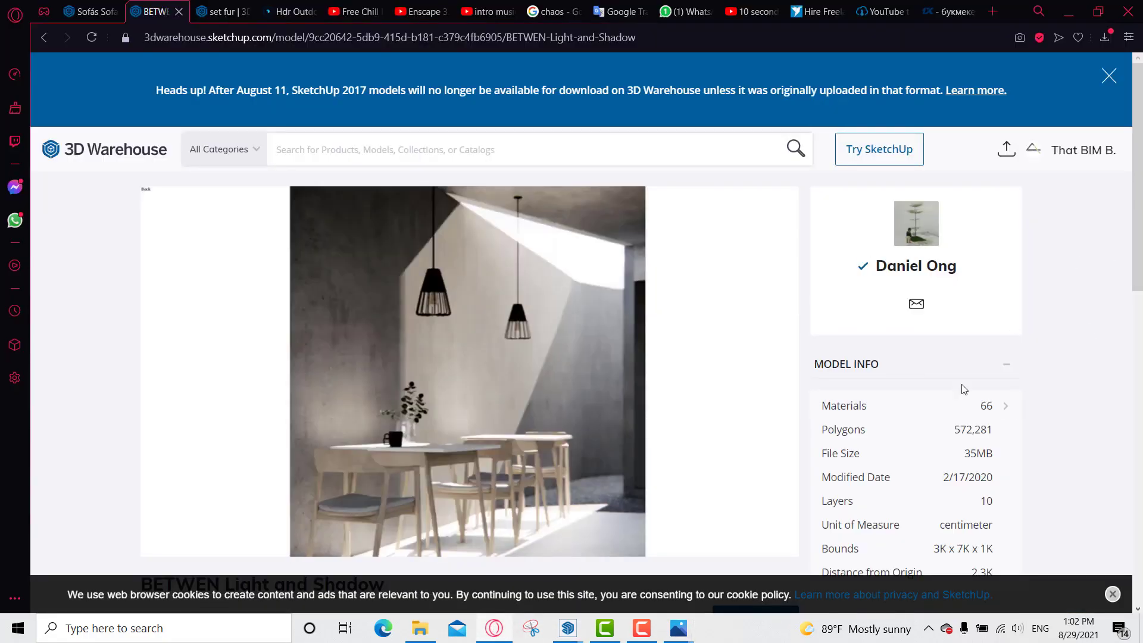
mouse_move(640, 631)
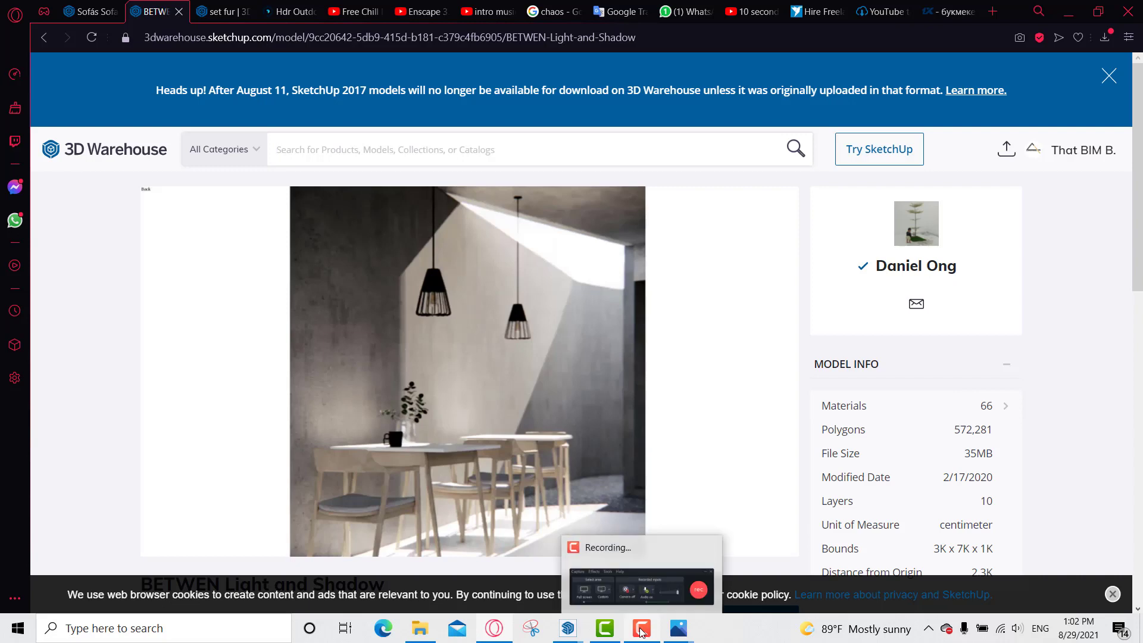
mouse_move(568, 630)
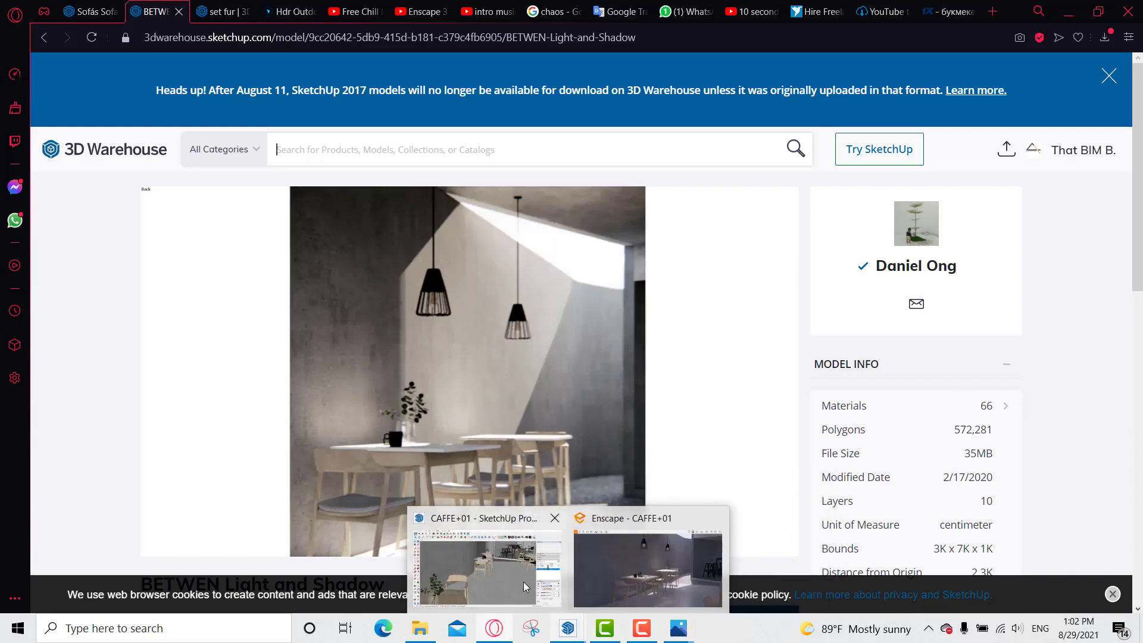
click(523, 581)
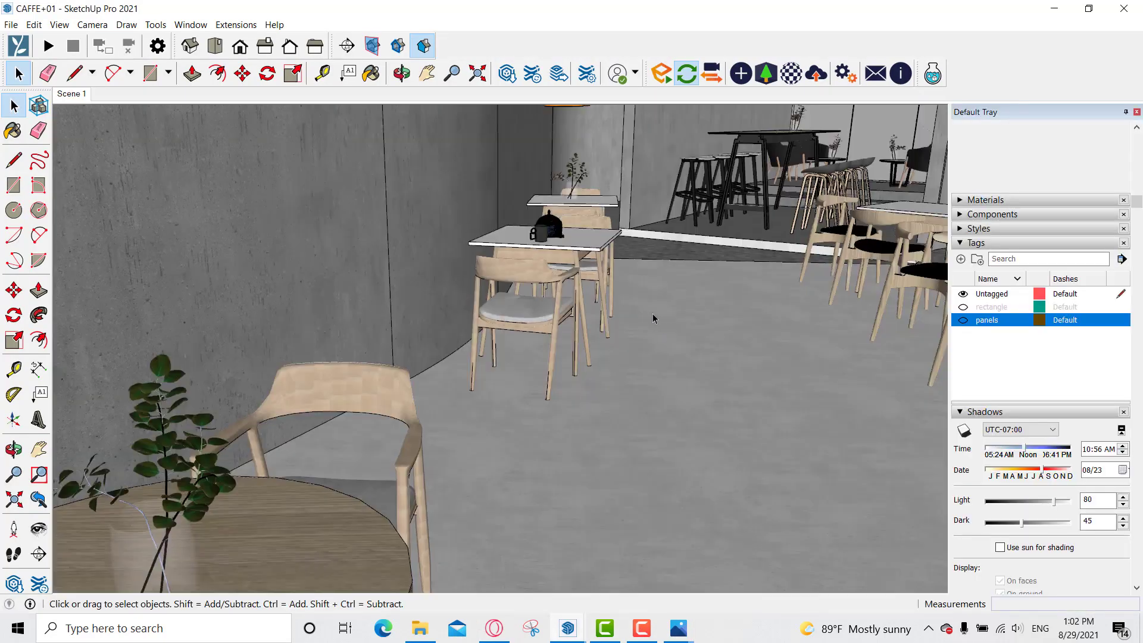
middle_drag(652, 317, 569, 412)
click(549, 224)
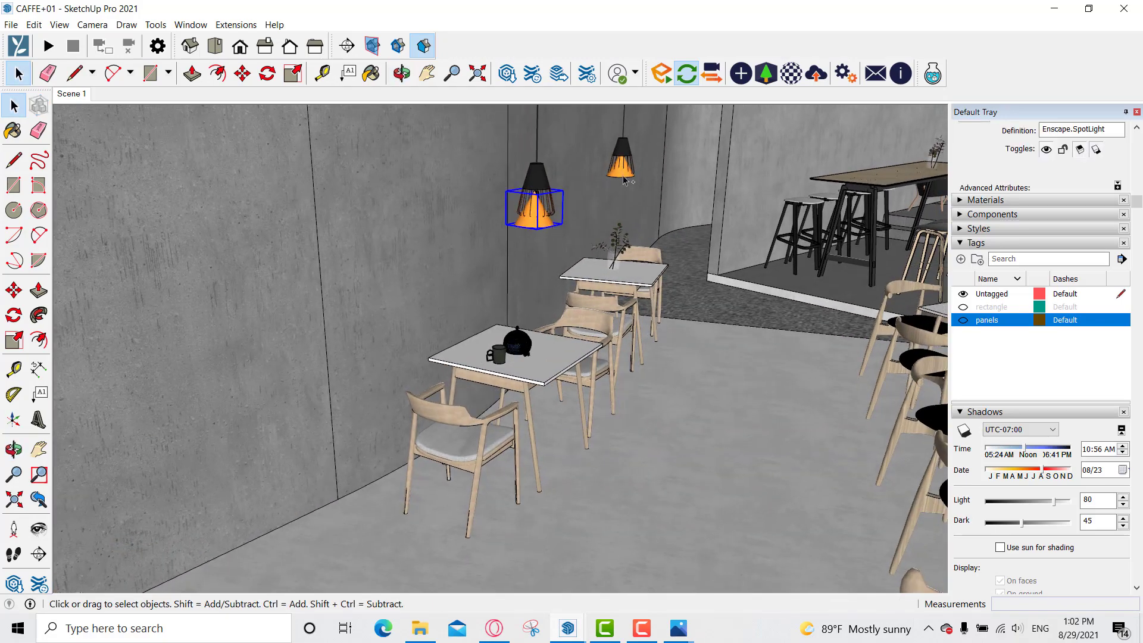
shift+click(621, 165)
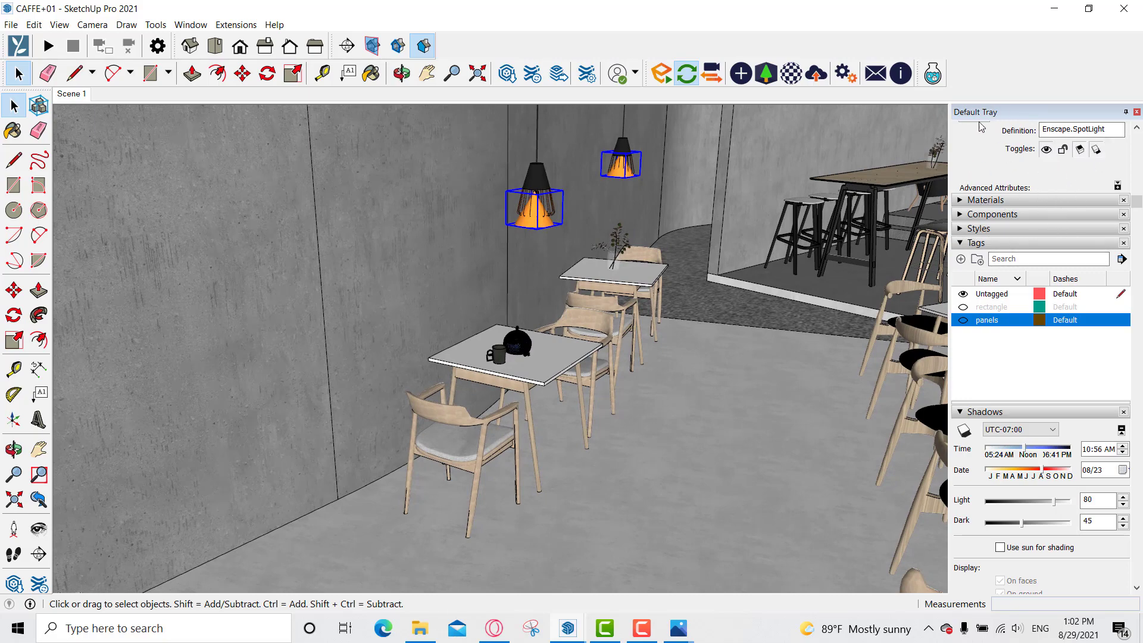
click(772, 257)
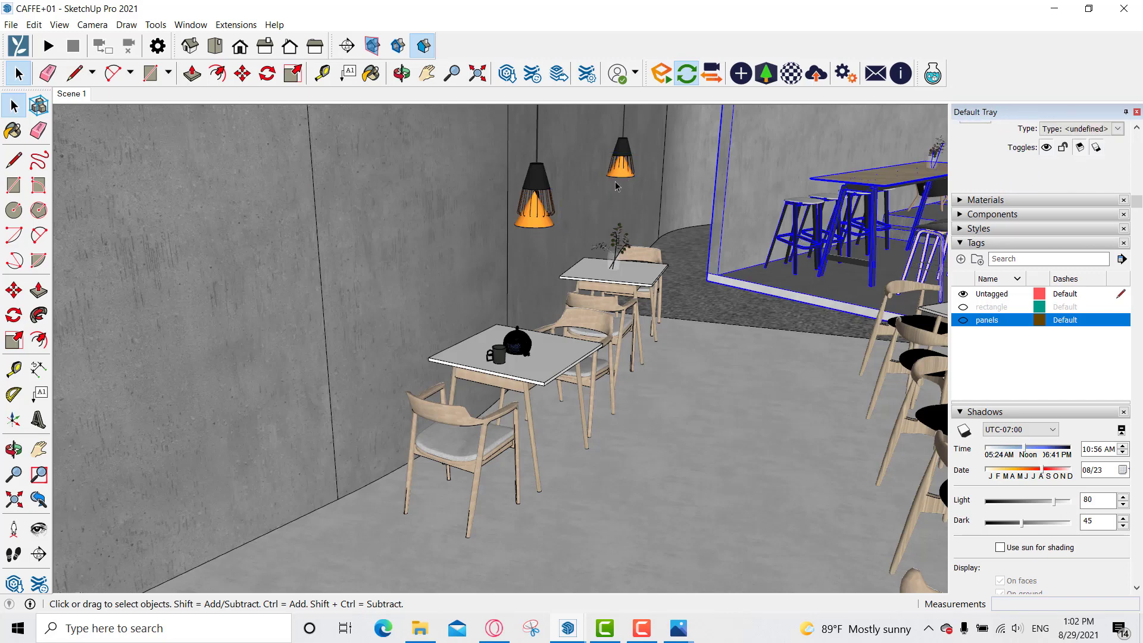
Review the light source types available in Enscape Objects and close the window.
click(740, 73)
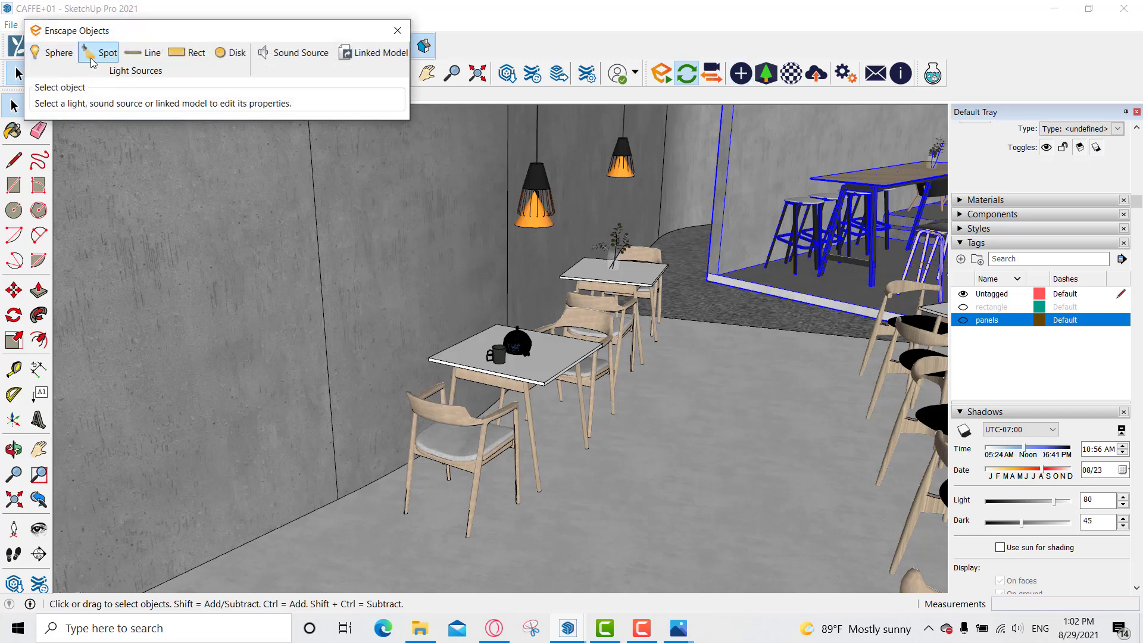
click(397, 31)
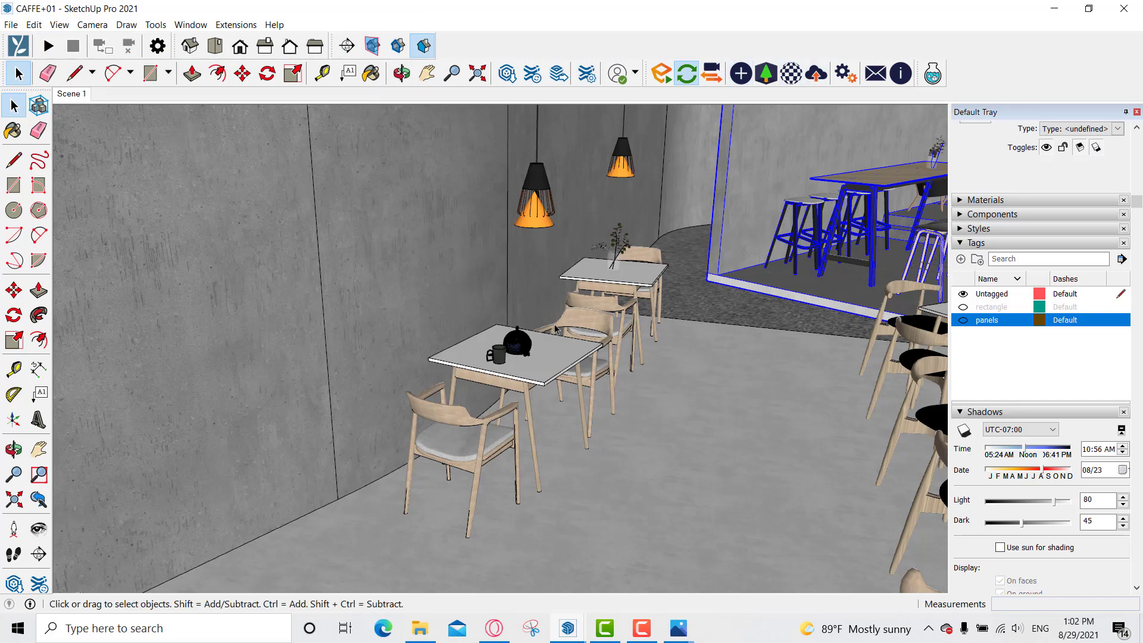
middle_drag(718, 292, 660, 377)
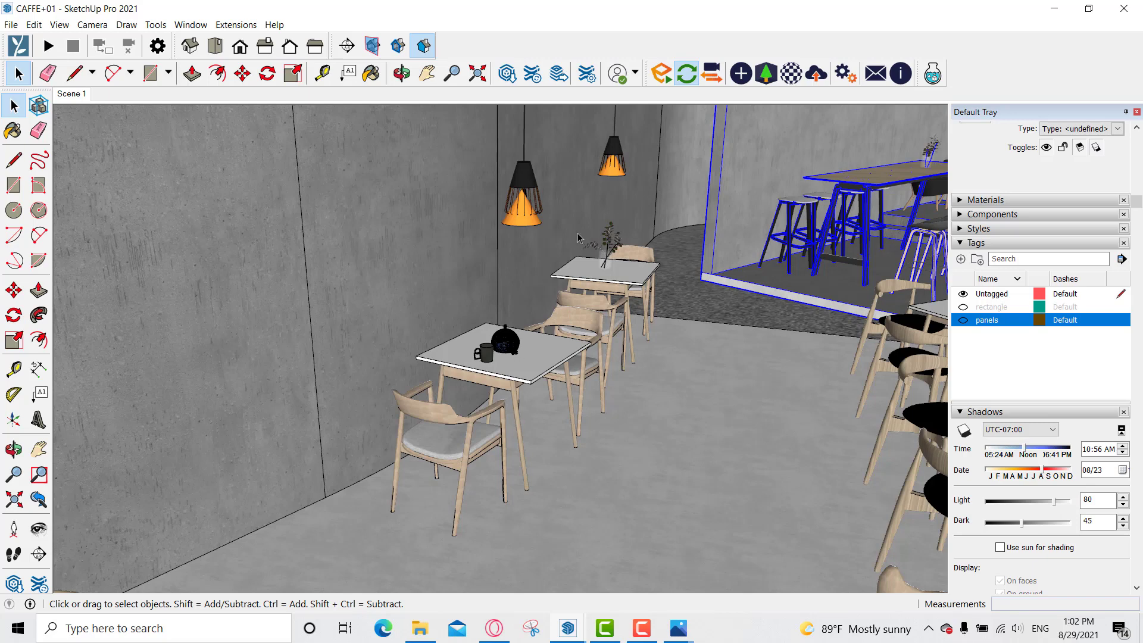
scroll(509, 348, up, 1)
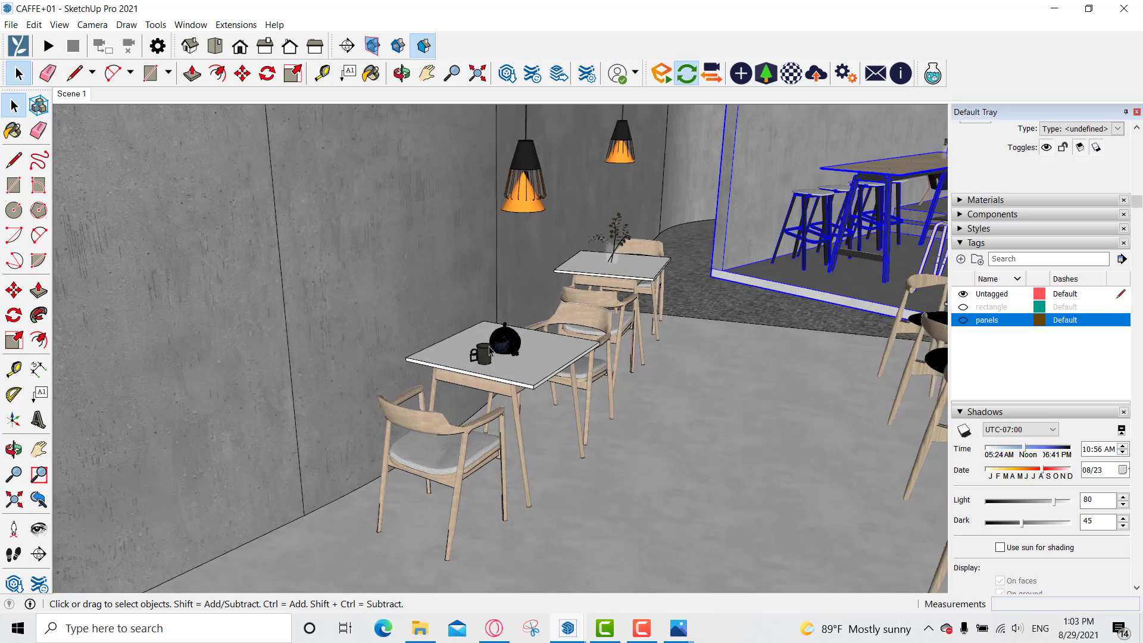
Switch to the Enscape render and toggle Auto Exposure on and back off in the Visual Settings.
mouse_move(569, 631)
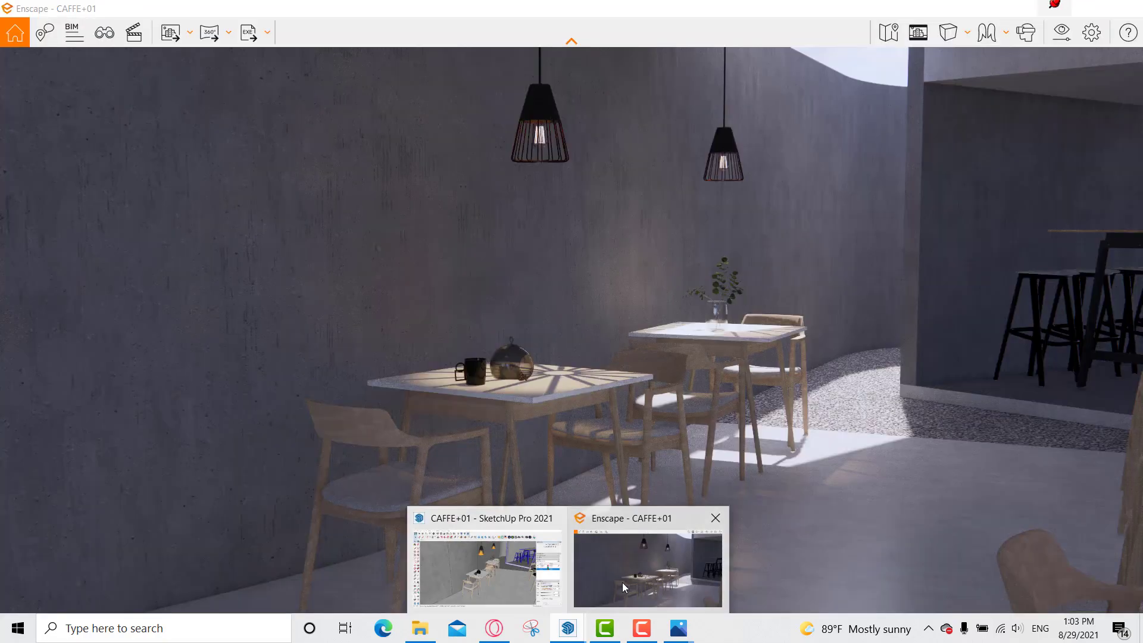
click(622, 582)
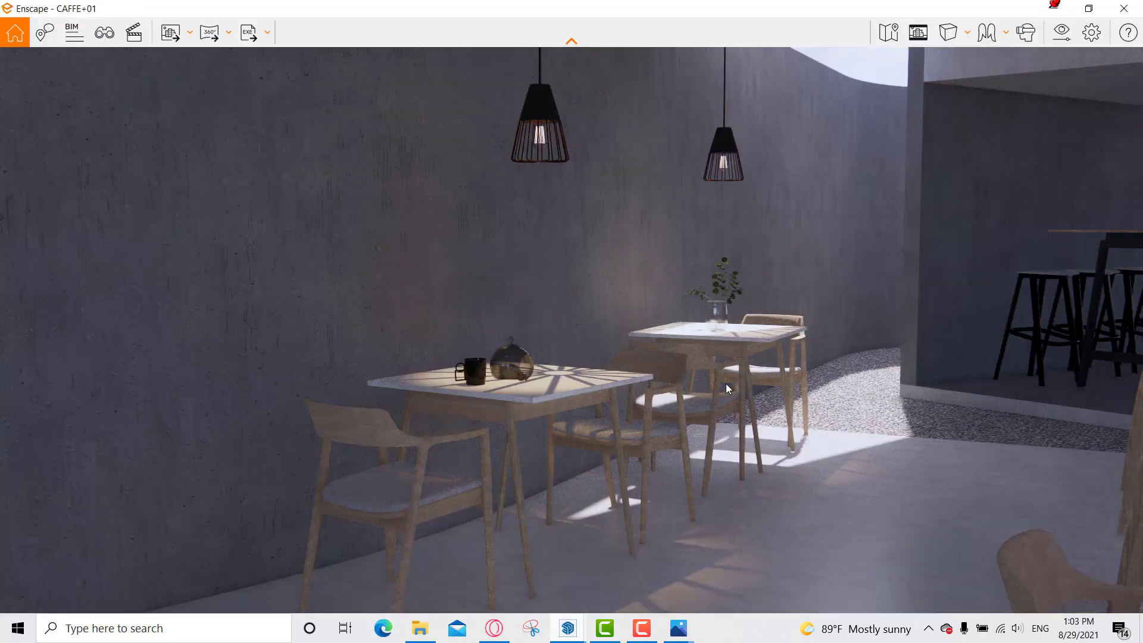
click(1061, 31)
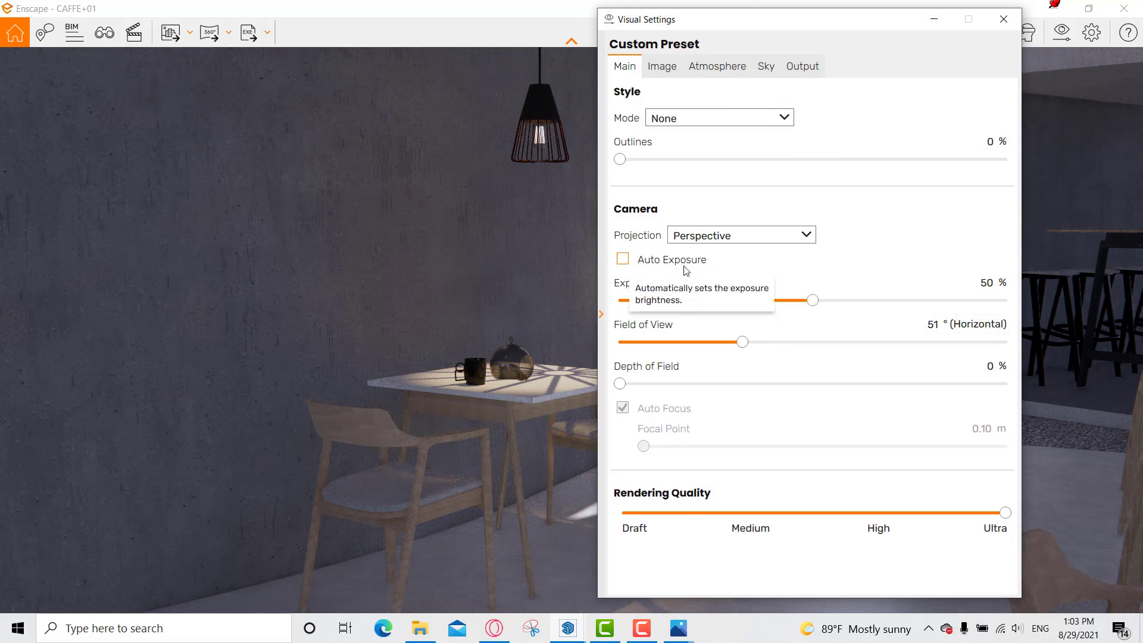
click(653, 267)
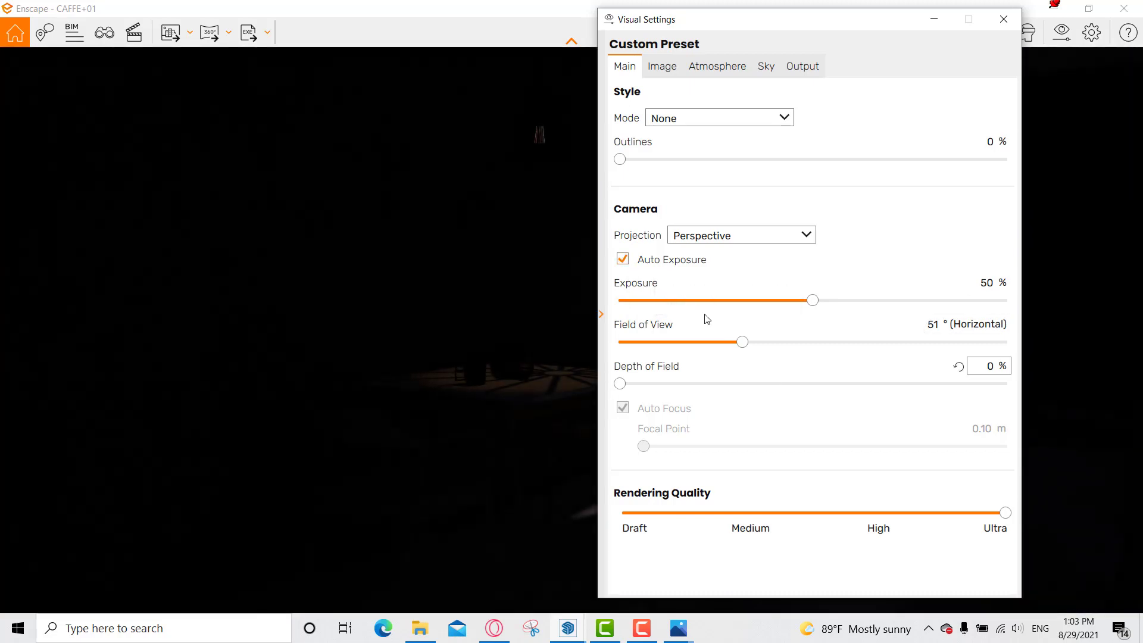
click(629, 263)
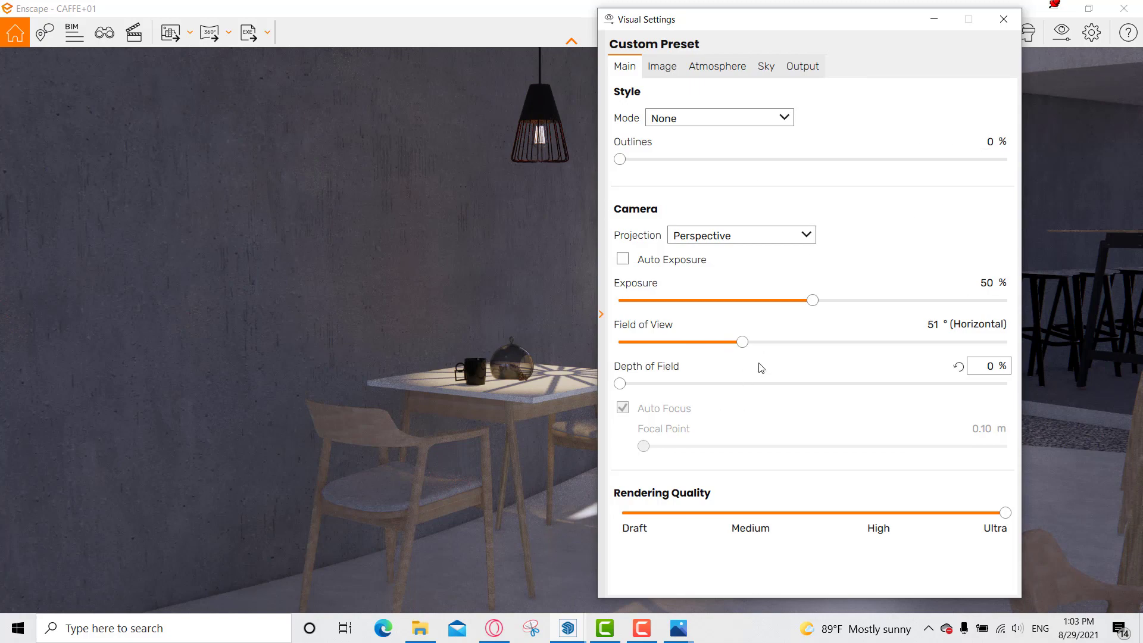
Review the image corrections and effects in the Visual Settings and close the window.
drag(699, 22, 661, 35)
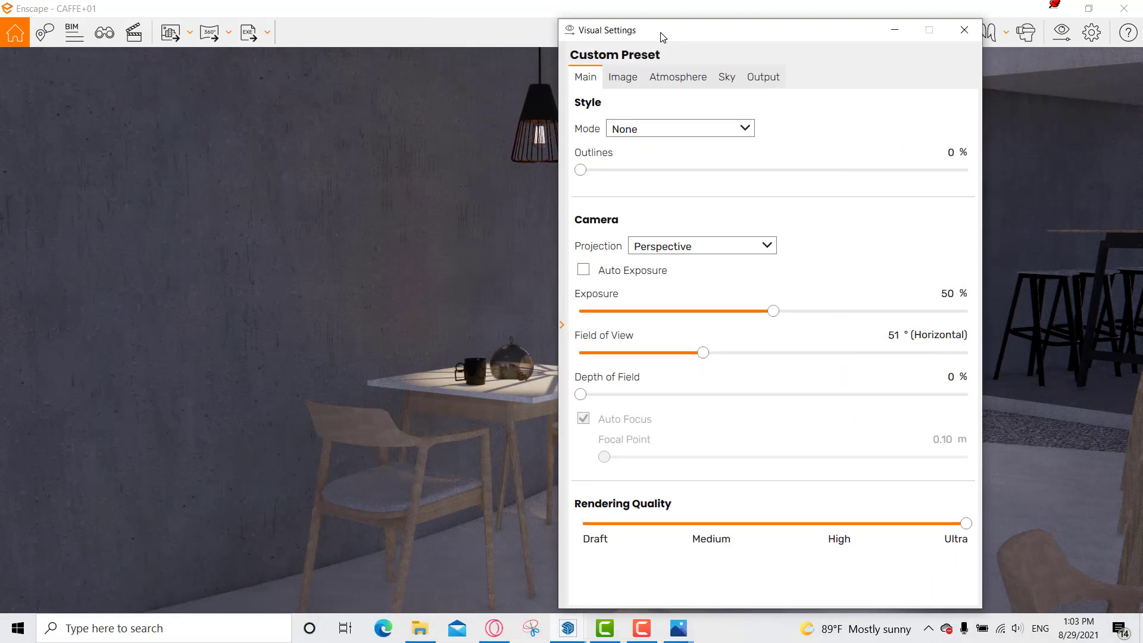
click(622, 77)
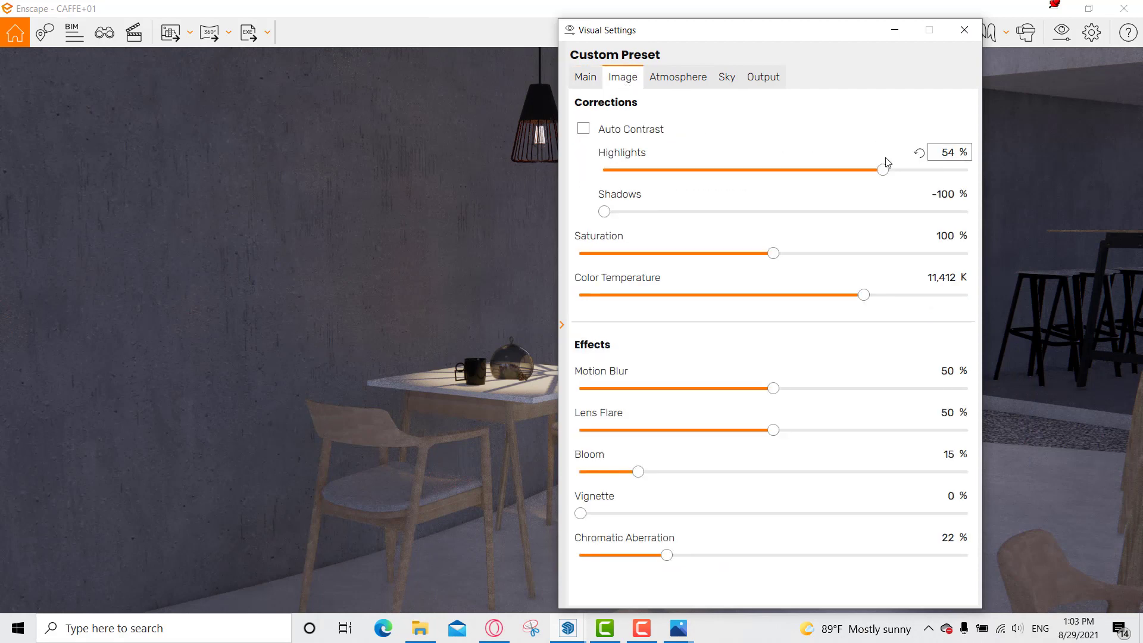
drag(884, 169, 880, 177)
click(964, 30)
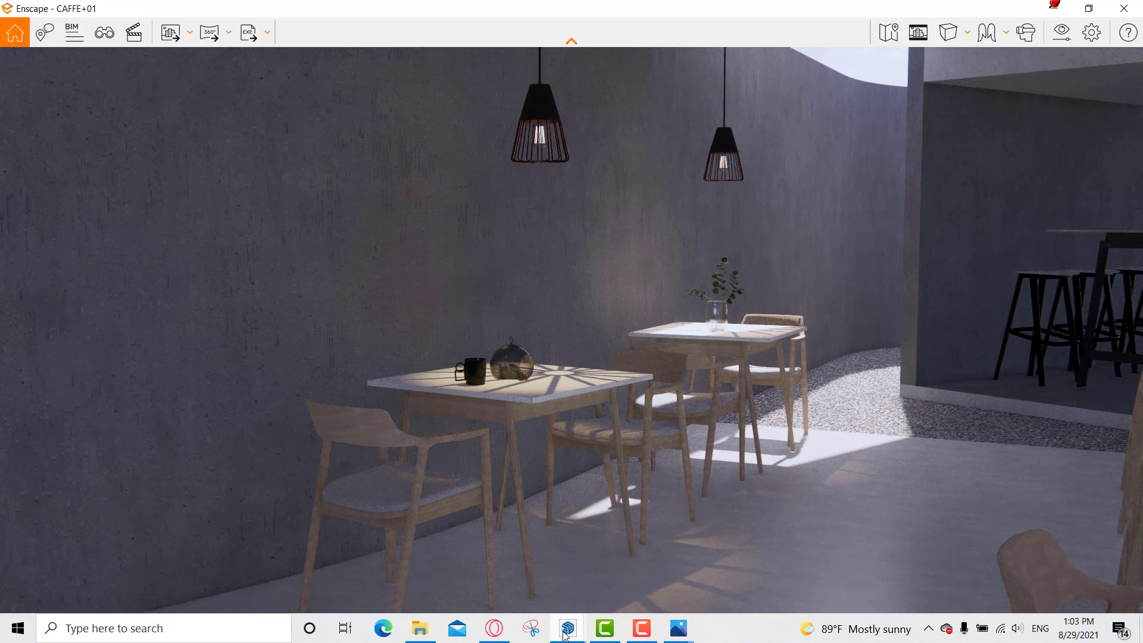
Return to the SketchUp model, open Enscape Objects, and show the rectangle tag while leaving the panels tag hidden.
mouse_move(565, 635)
click(485, 566)
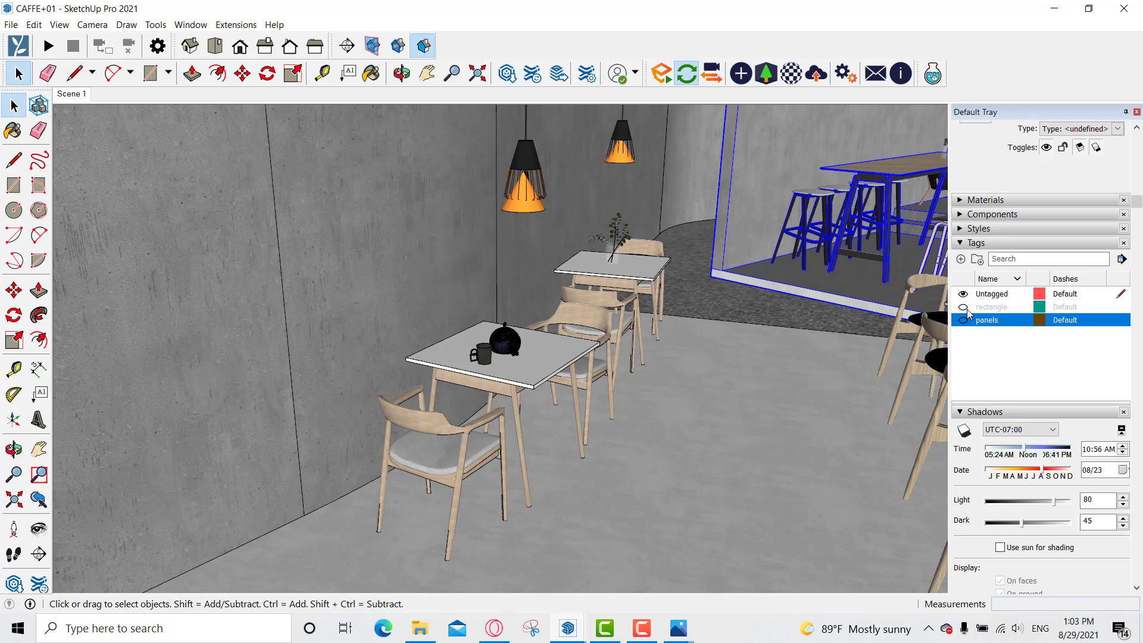
click(740, 73)
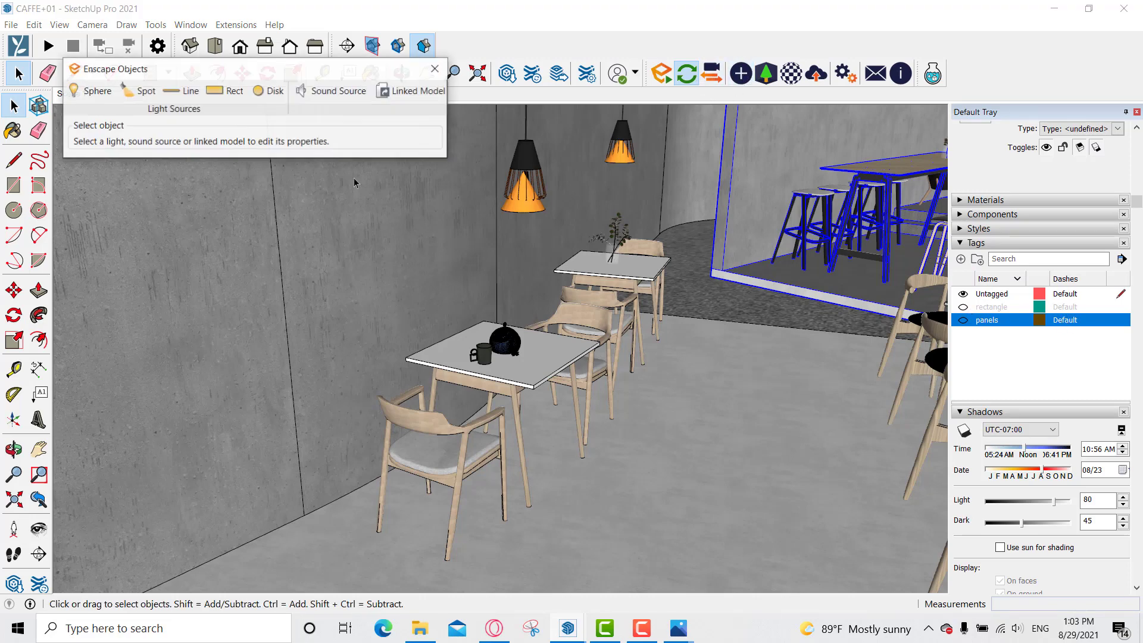
click(963, 307)
click(965, 320)
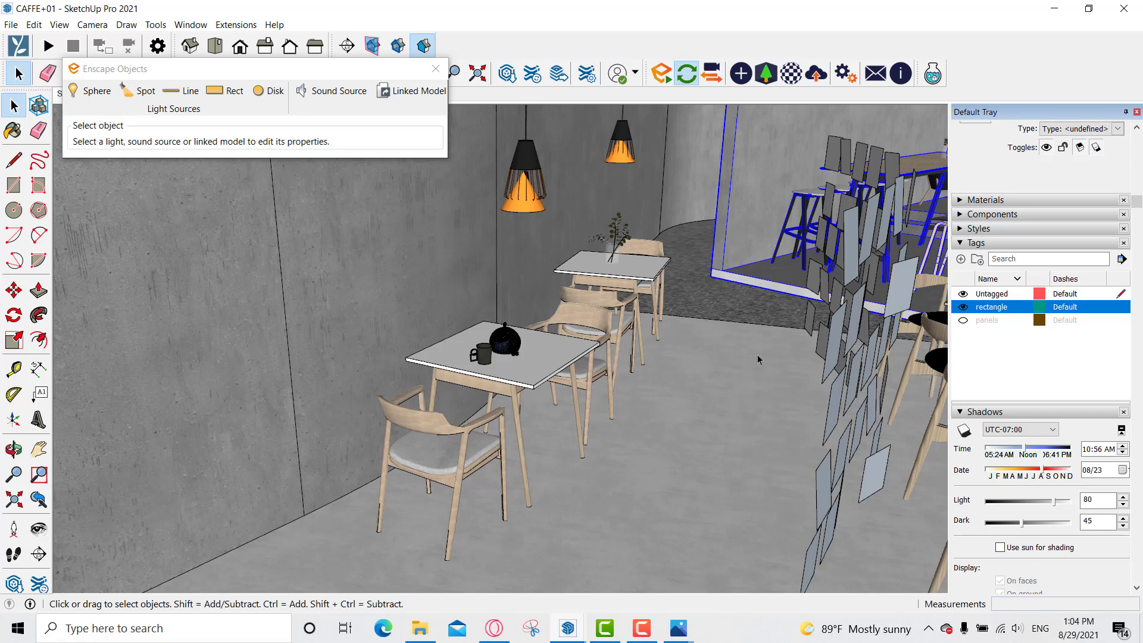
Place an Enscape rectangular light on the floor in front of the nearest table, facing the open floor.
click(232, 92)
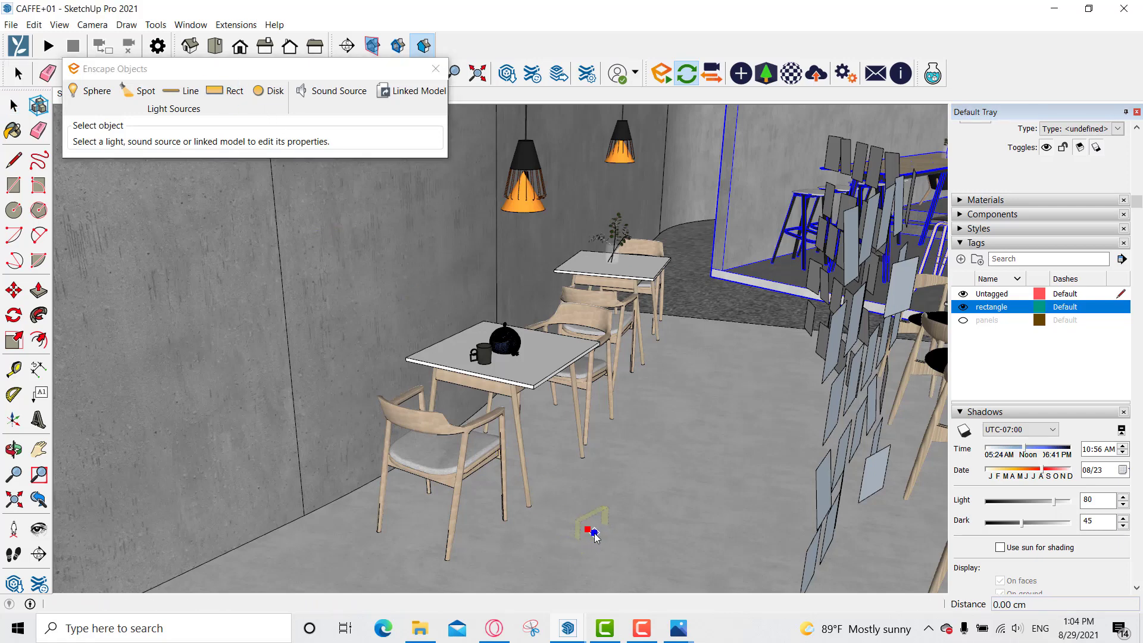
click(602, 539)
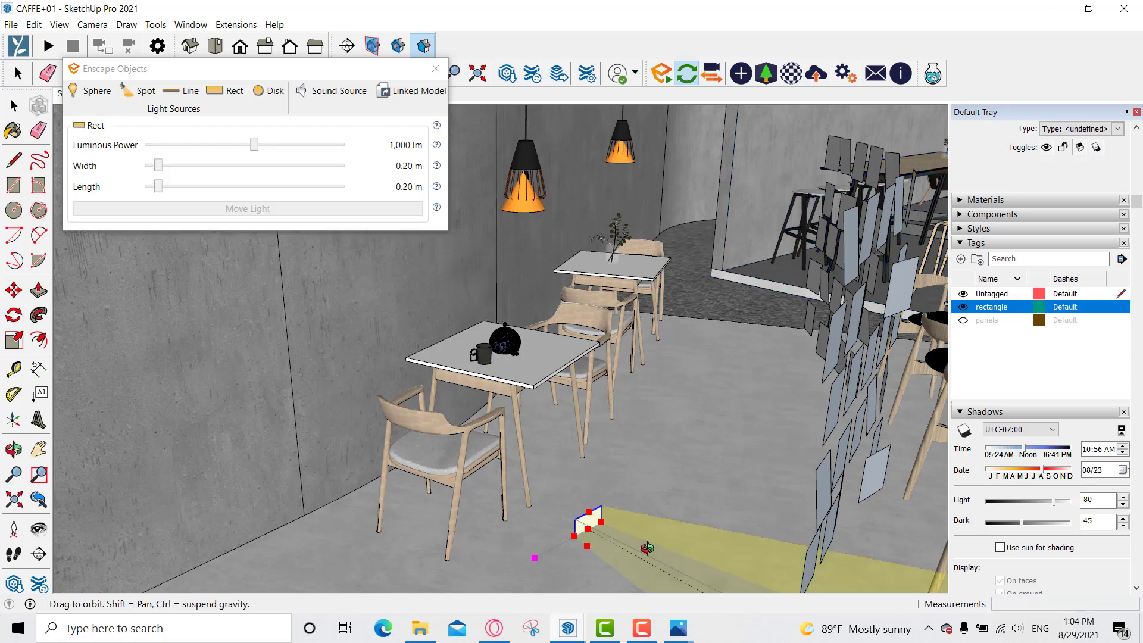
middle_drag(595, 526, 600, 517)
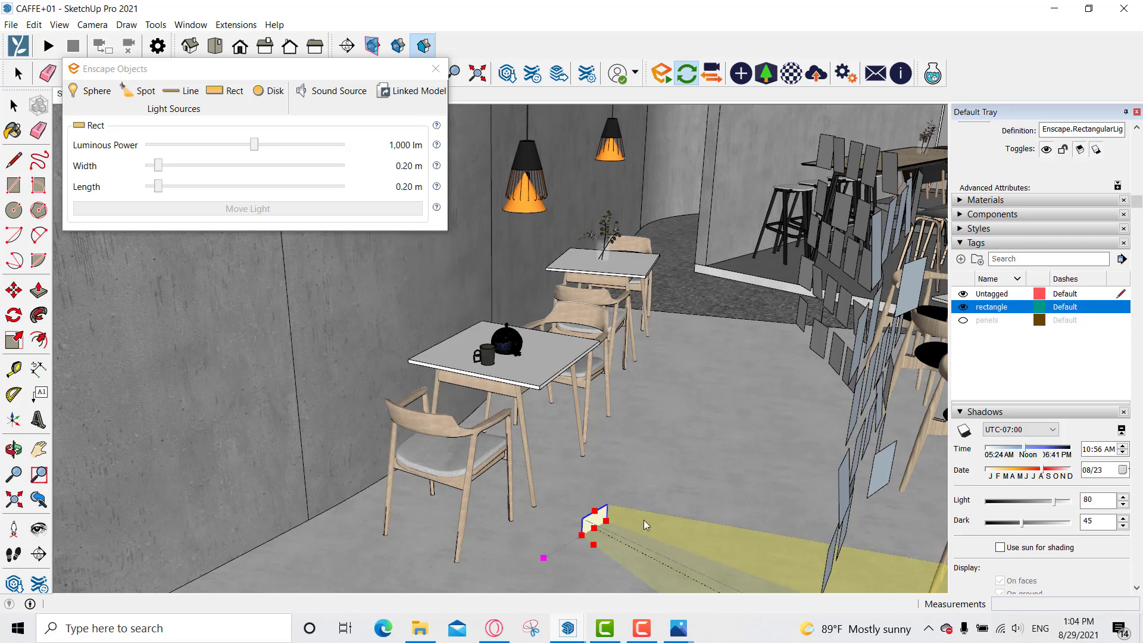
Raise the rectangular light off the floor and array two copies beside it in a row, spaced about 34 cm apart.
key(m)
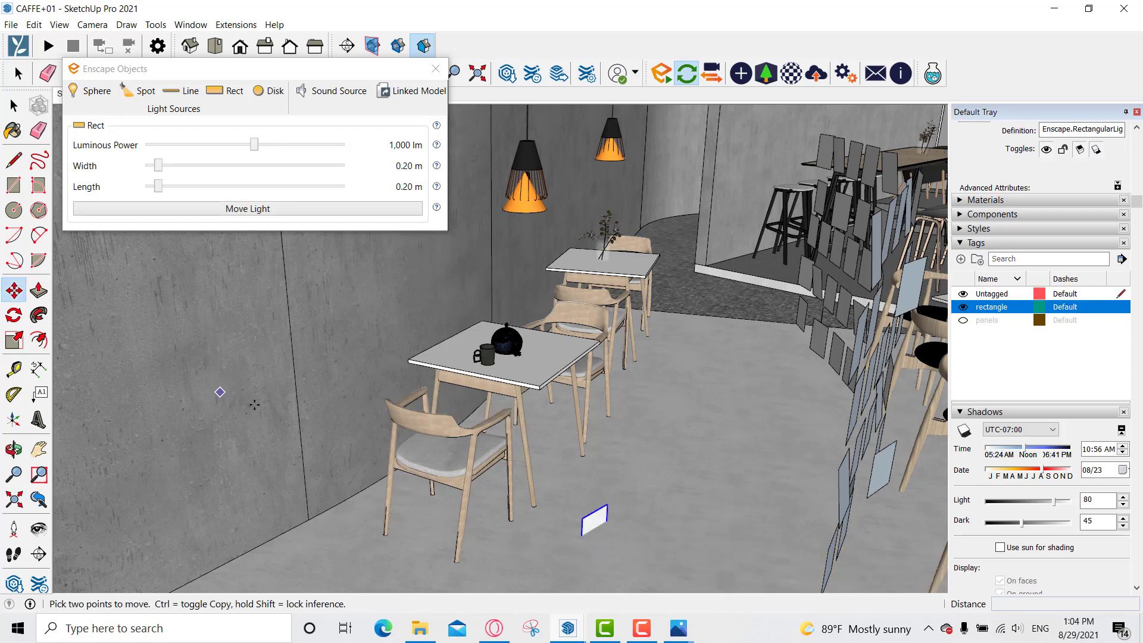
click(244, 452)
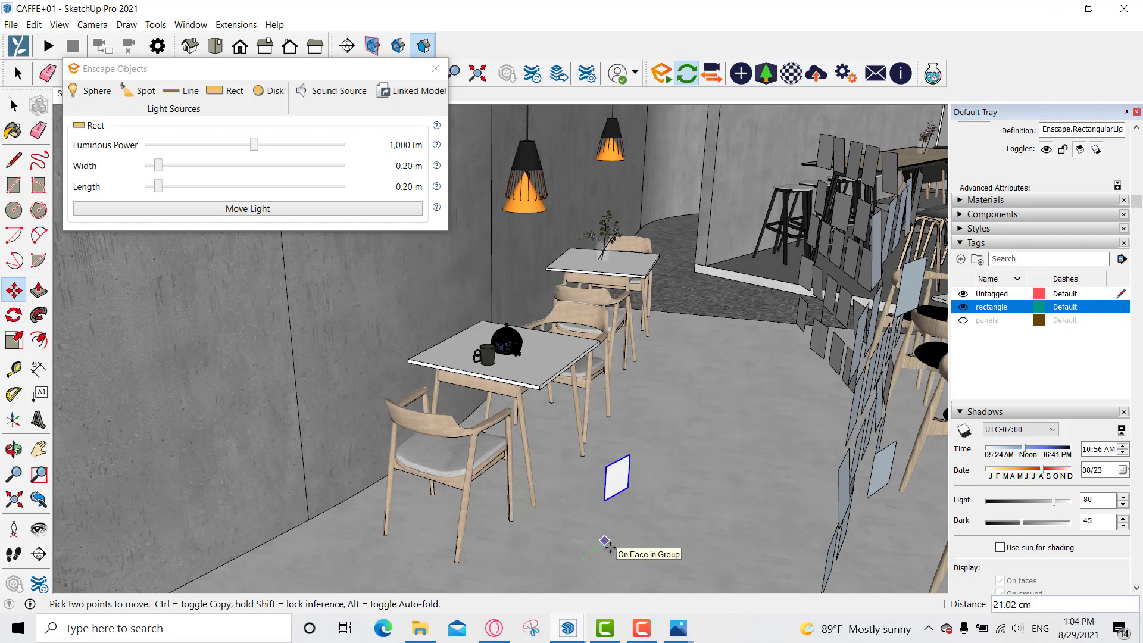
key(ctrl)
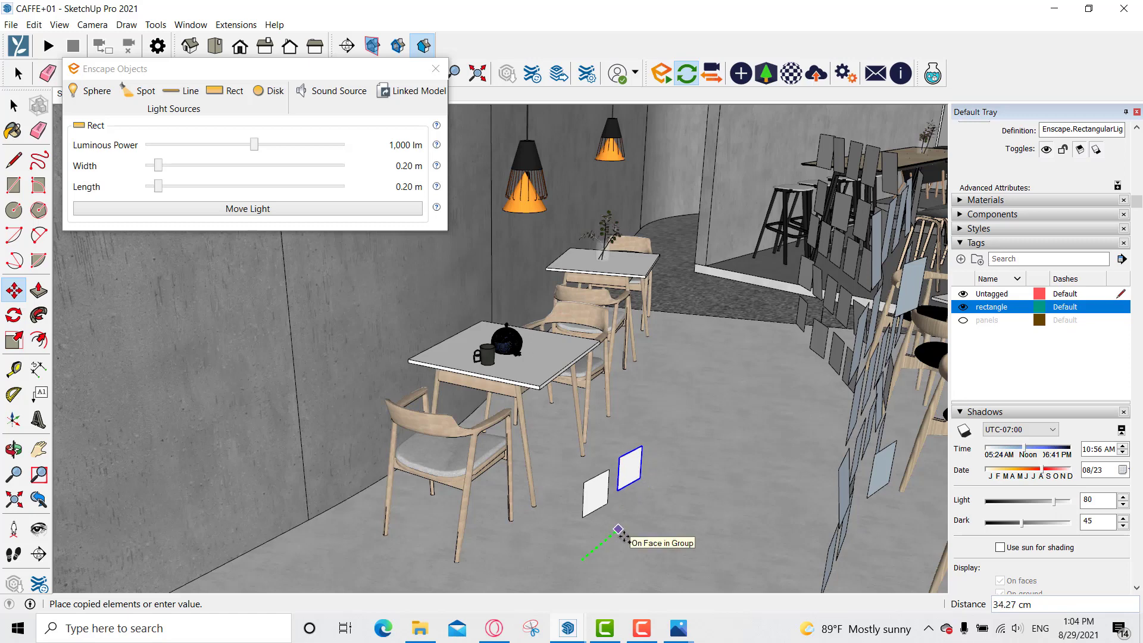
click(619, 529)
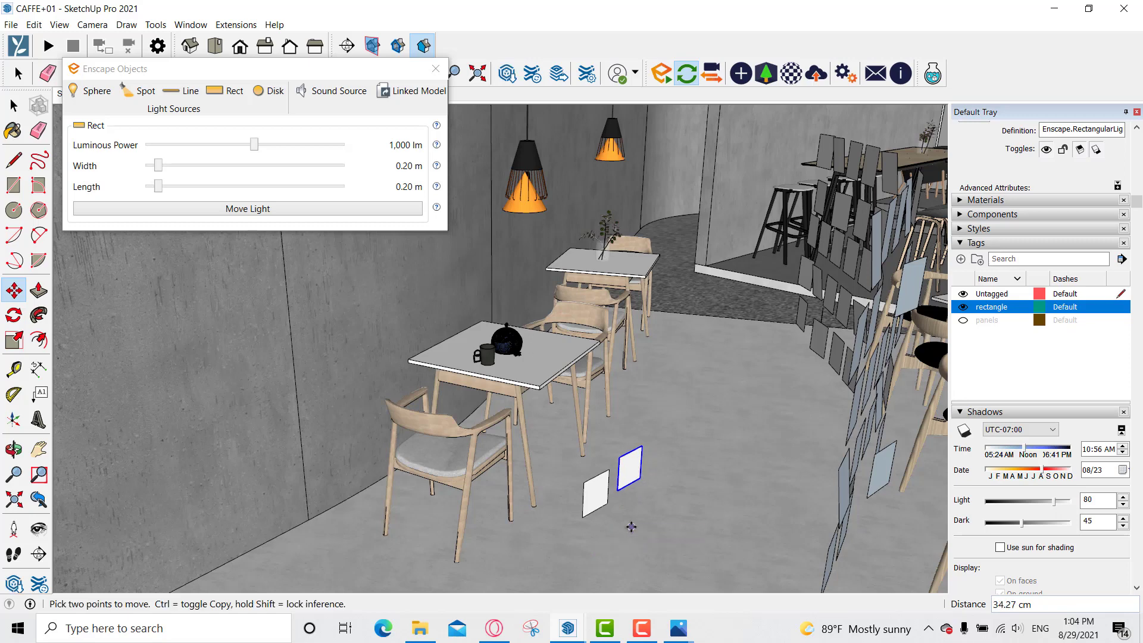
text(*)
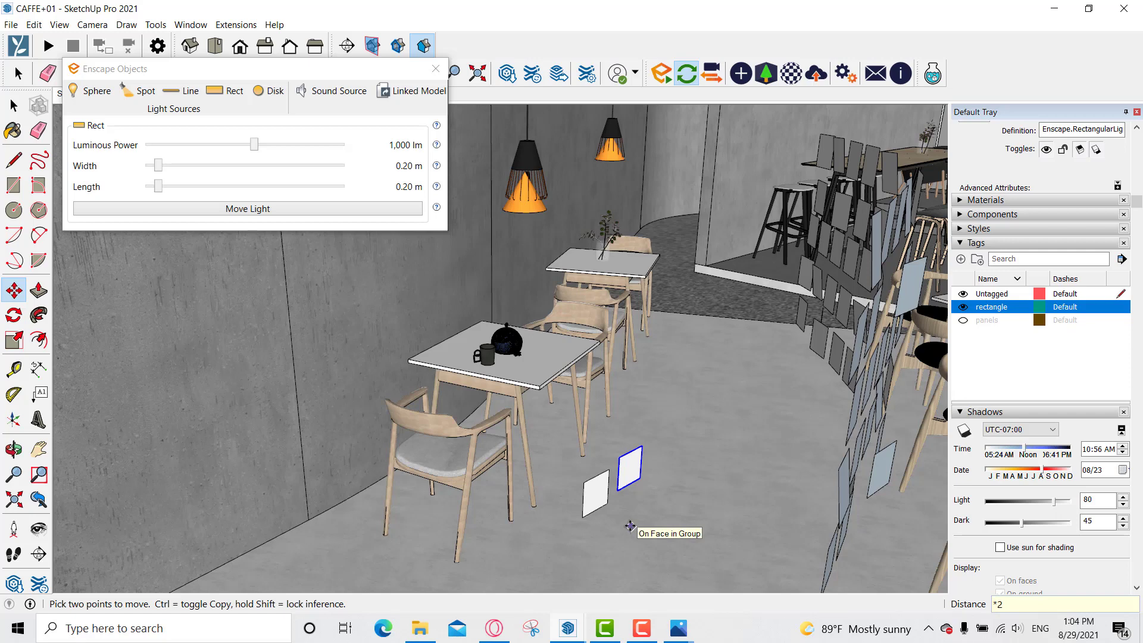
key(Return)
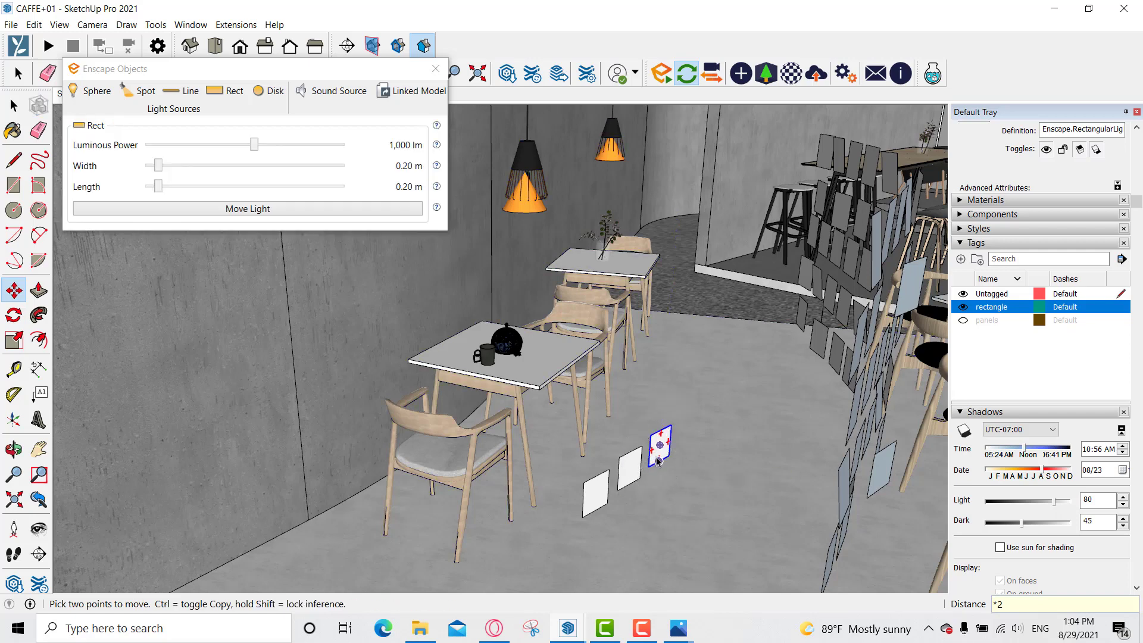
Select the row of three rectangular lights and copy it about 27 cm straight up to form a second row.
key(space)
click(661, 445)
shift+click(632, 466)
shift+click(601, 490)
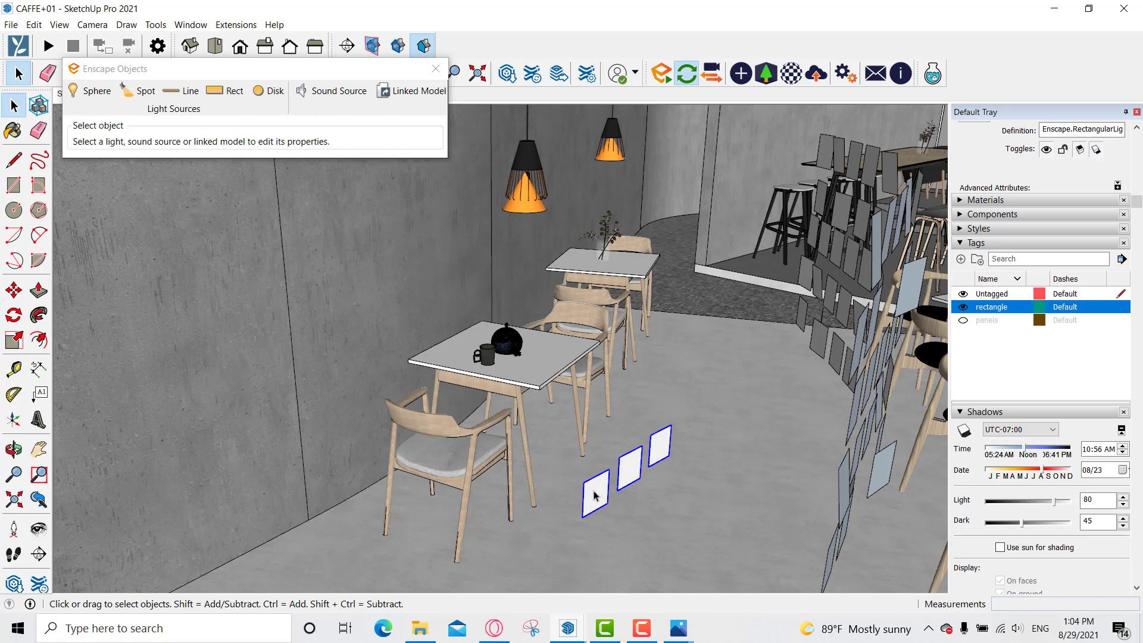
key(m)
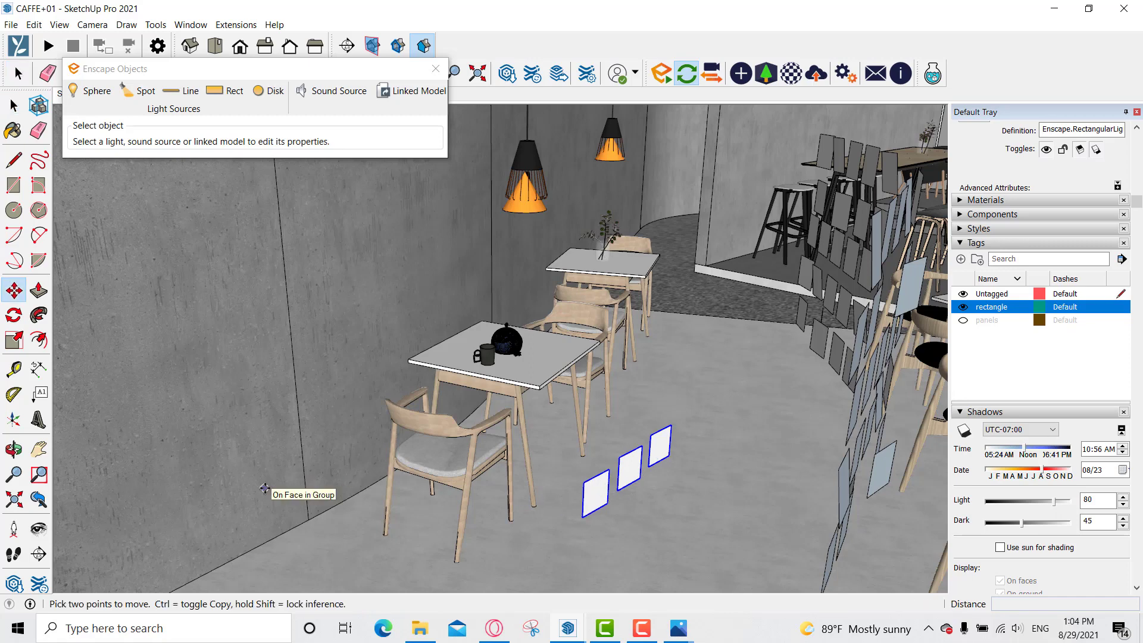
click(265, 488)
key(ctrl)
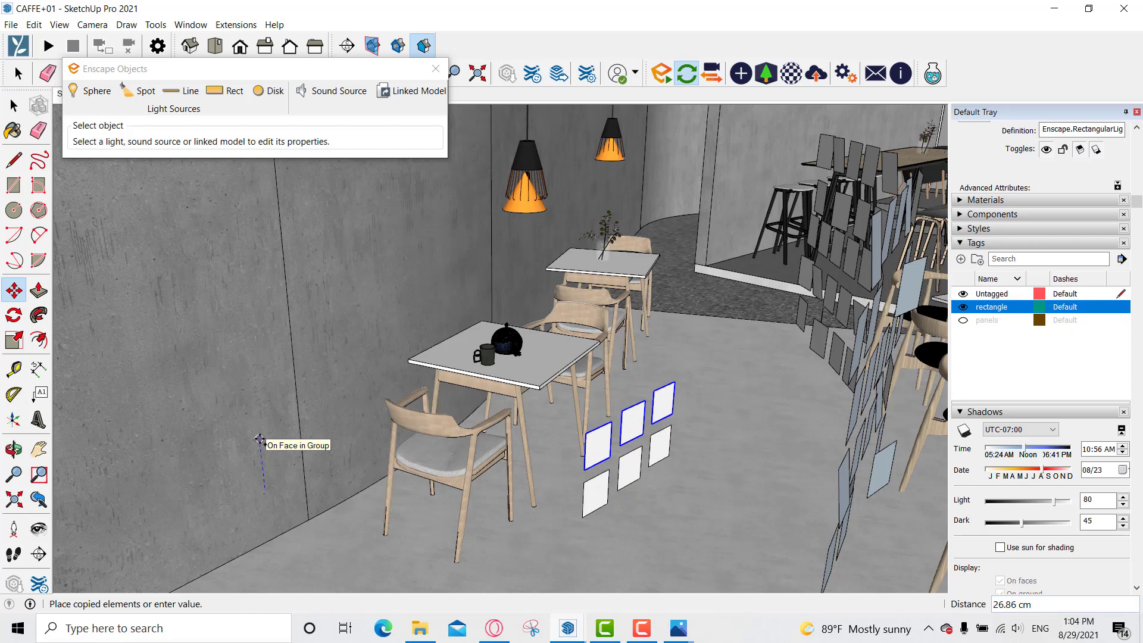
click(260, 439)
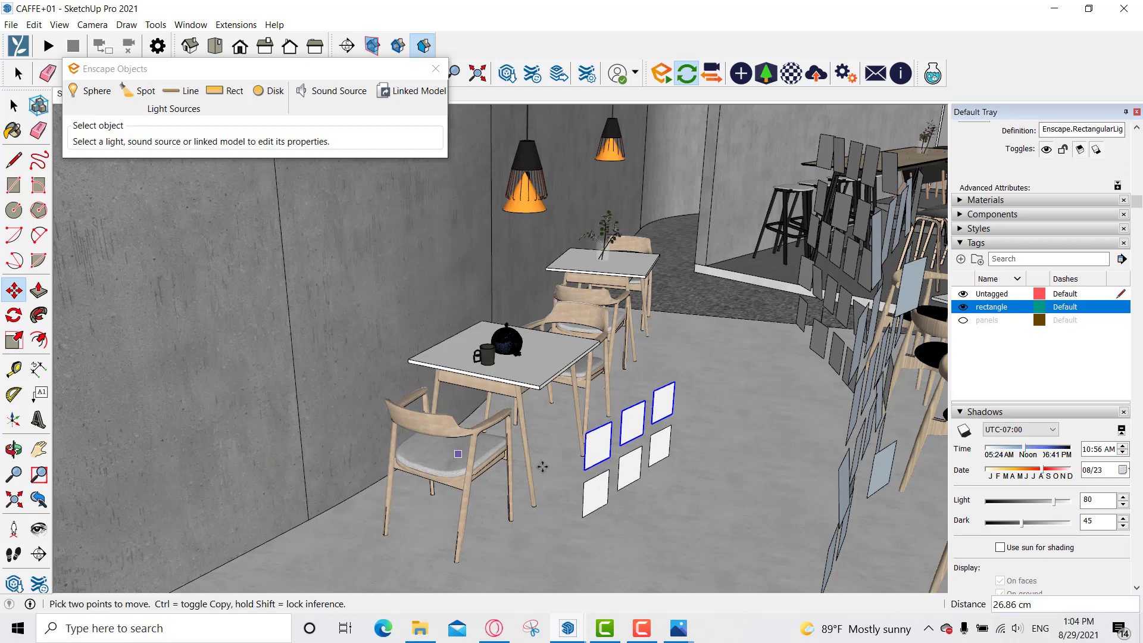
Rotate the middle rectangular light of the upper row 30 degrees so it tilts toward the floor.
key(Escape)
key(space)
click(632, 429)
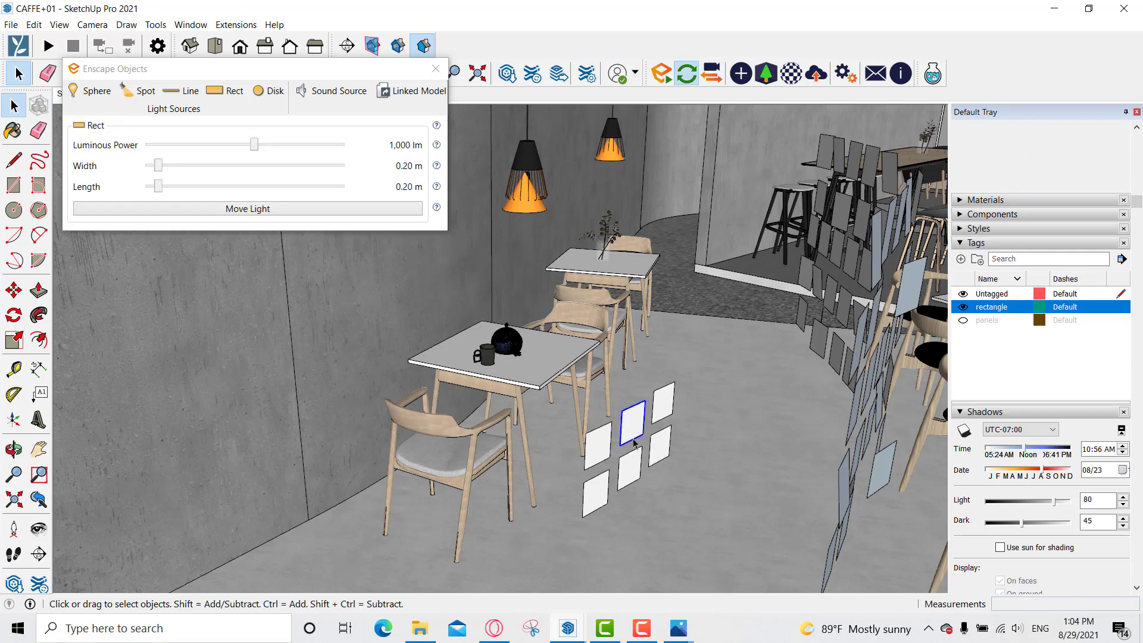
scroll(636, 444, up, 2)
scroll(635, 440, up, 1)
key(q)
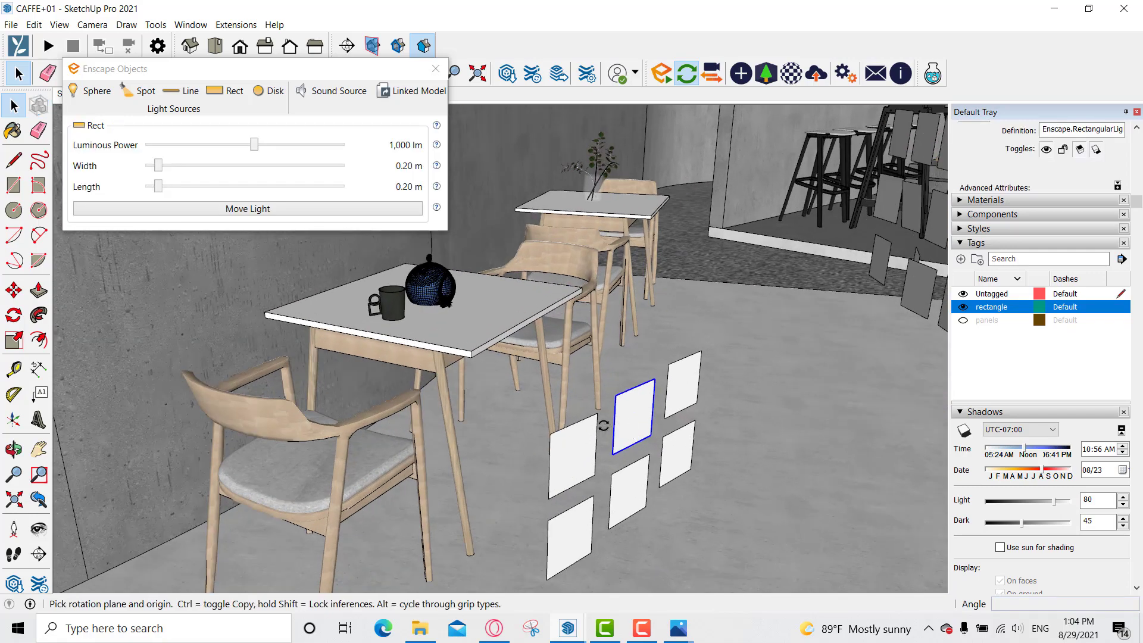
scroll(614, 412, up, 1)
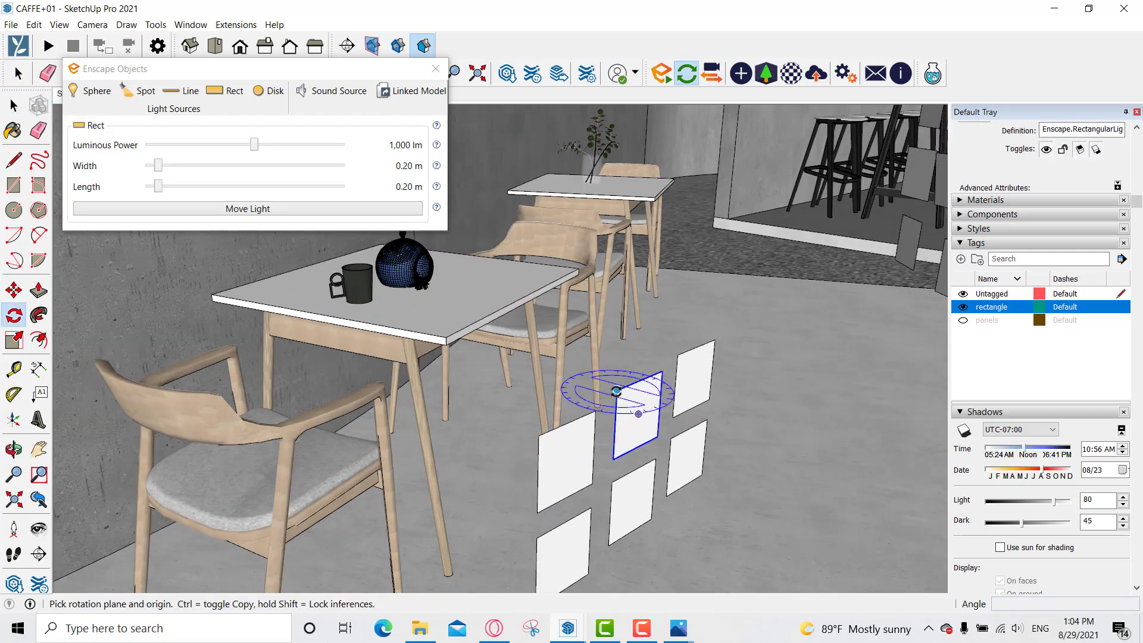
scroll(616, 399, up, 2)
scroll(616, 396, up, 1)
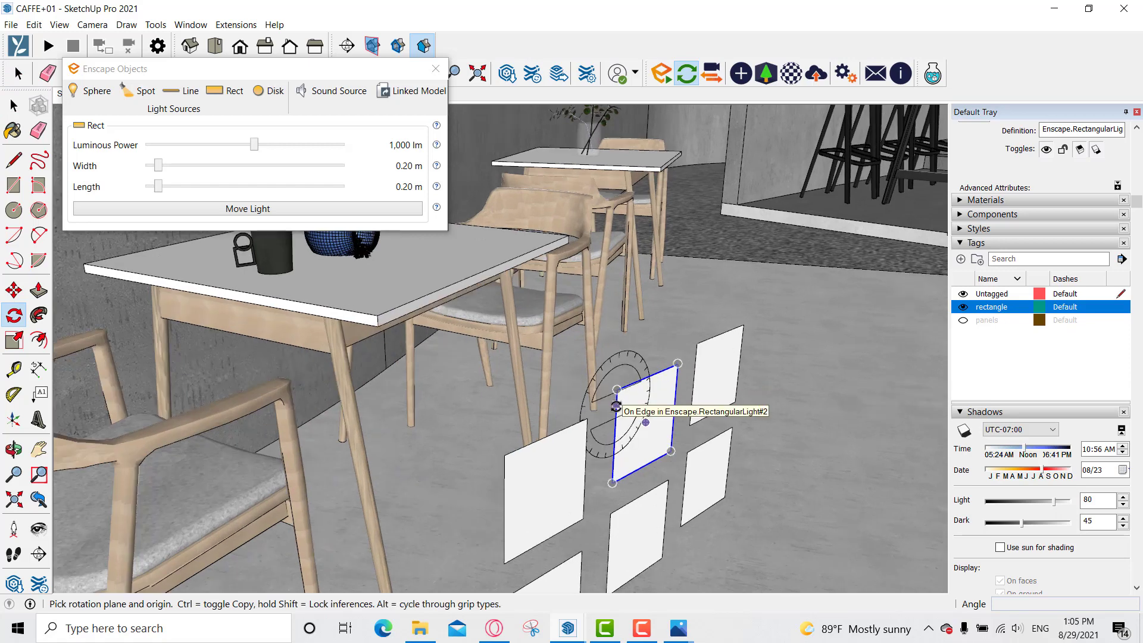
click(616, 408)
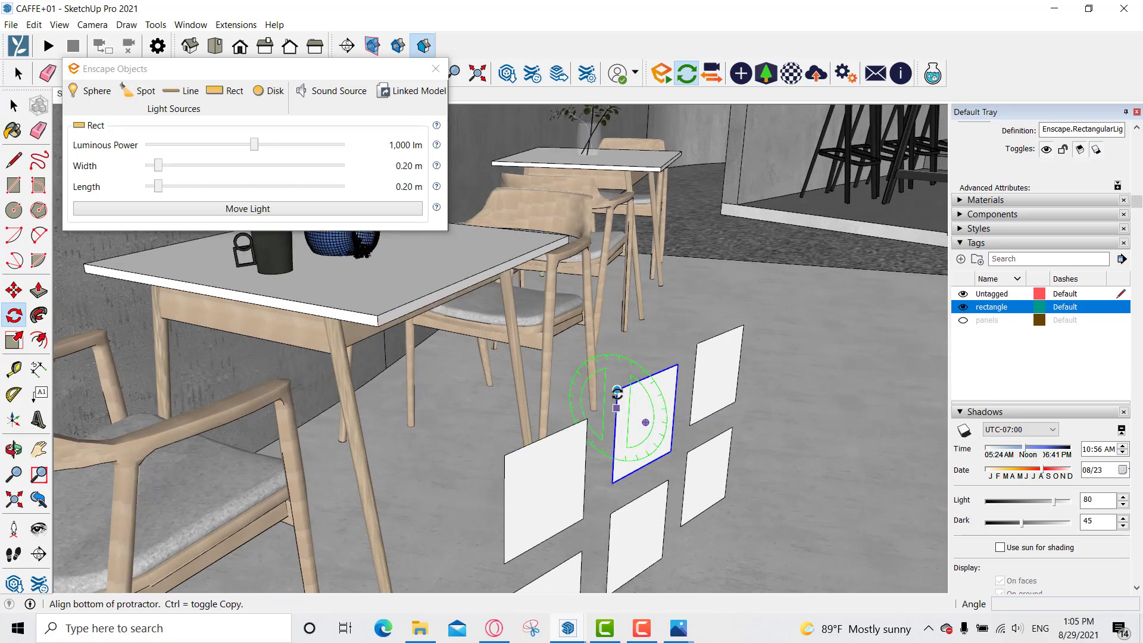
click(616, 390)
click(630, 395)
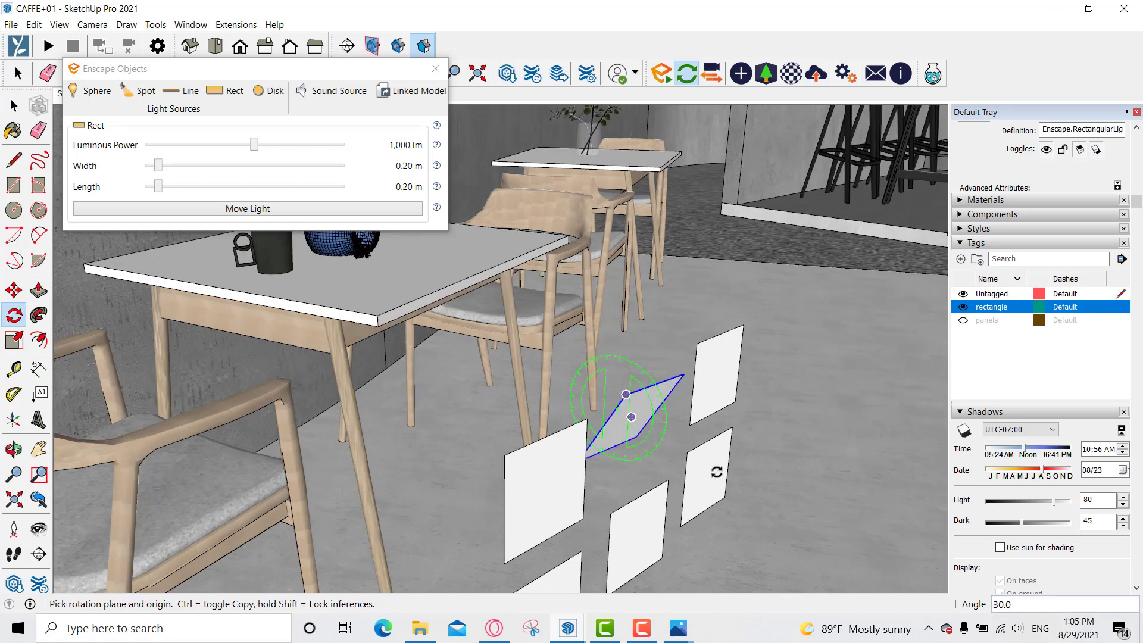
Select and delete all six rectangular lights in front of the nearest table.
scroll(765, 411, down, 2)
middle_drag(764, 412, 636, 379)
key(space)
click(592, 425)
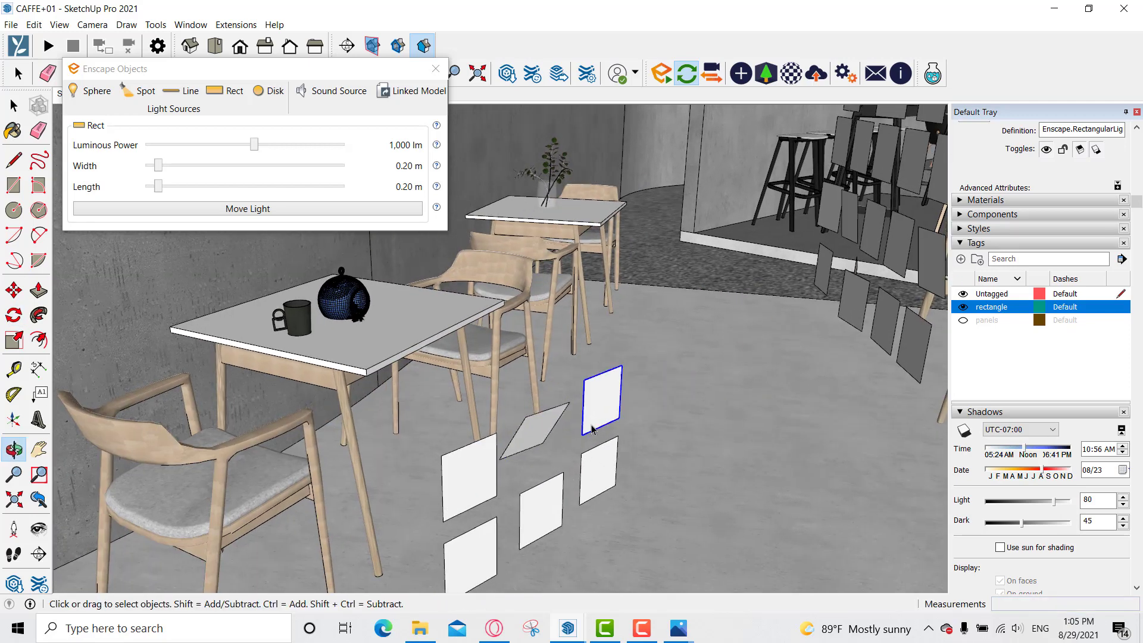
ctrl+click(533, 426)
ctrl+click(478, 476)
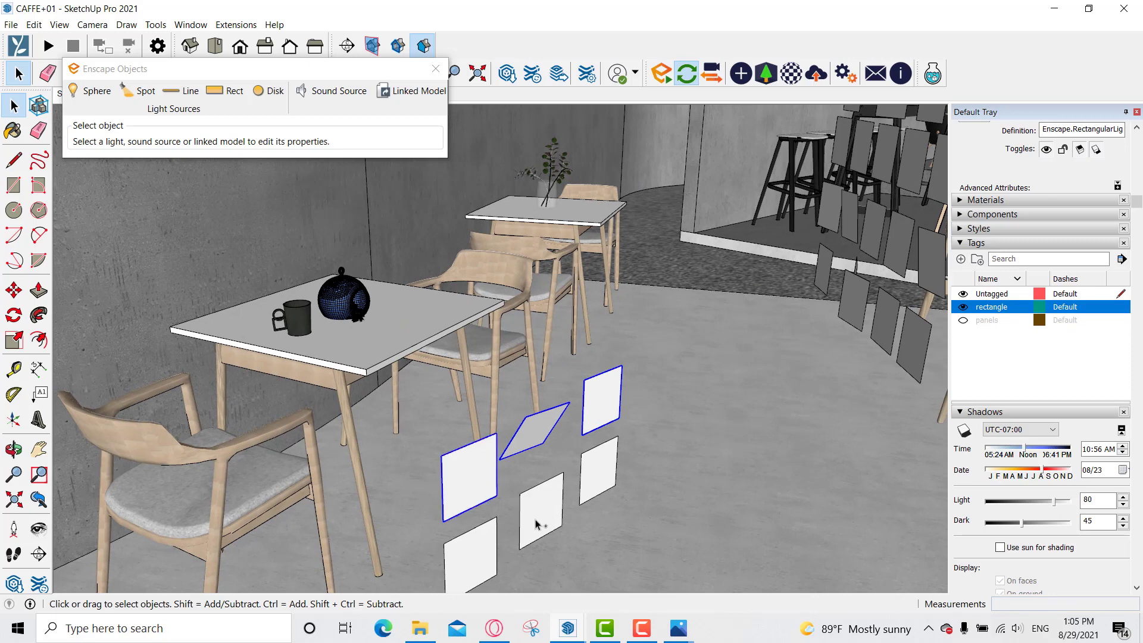
ctrl+click(524, 524)
ctrl+click(607, 473)
key(Delete)
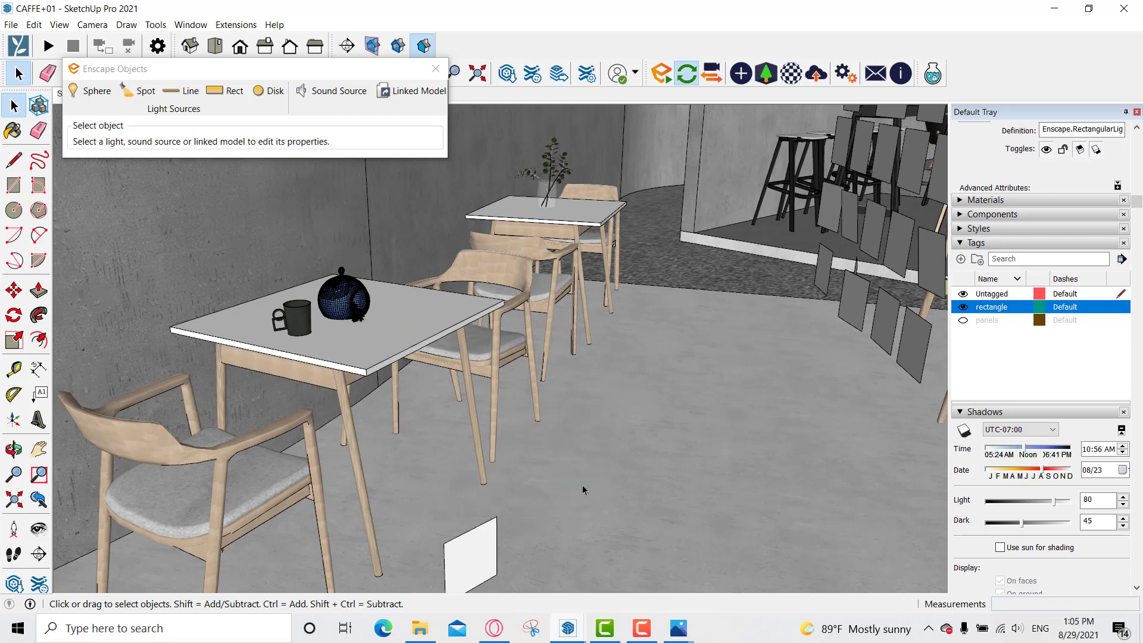
click(488, 546)
key(Delete)
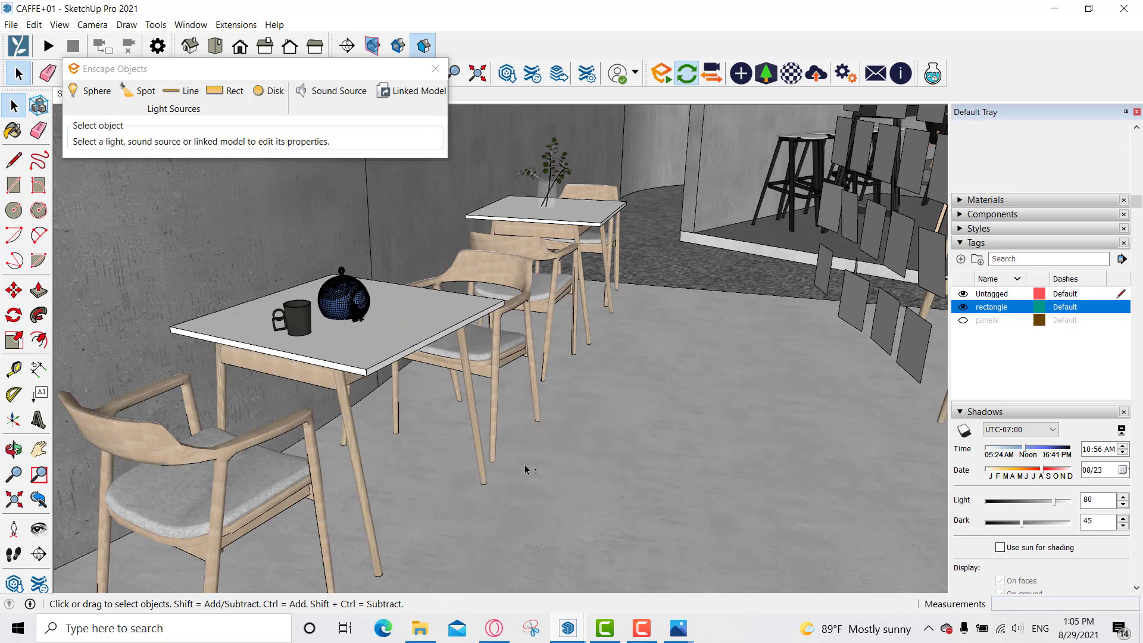
Switch to the Enscape render window, look over the main visual settings, and close them.
shift+middle_drag(524, 464, 493, 485)
scroll(505, 477, down, 1)
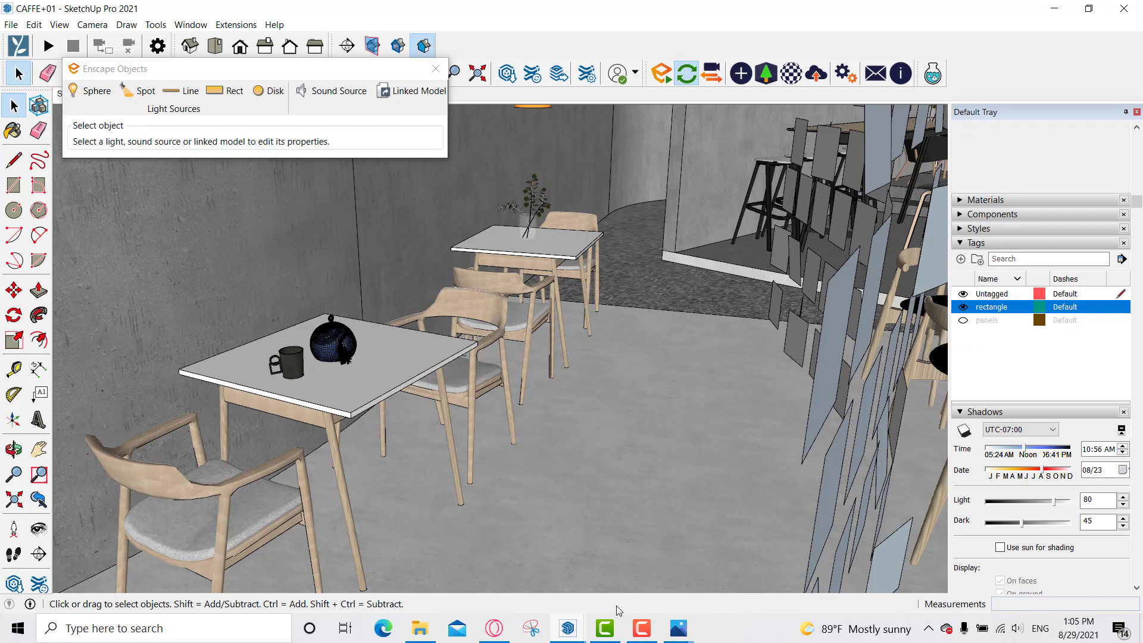
mouse_move(569, 632)
click(622, 569)
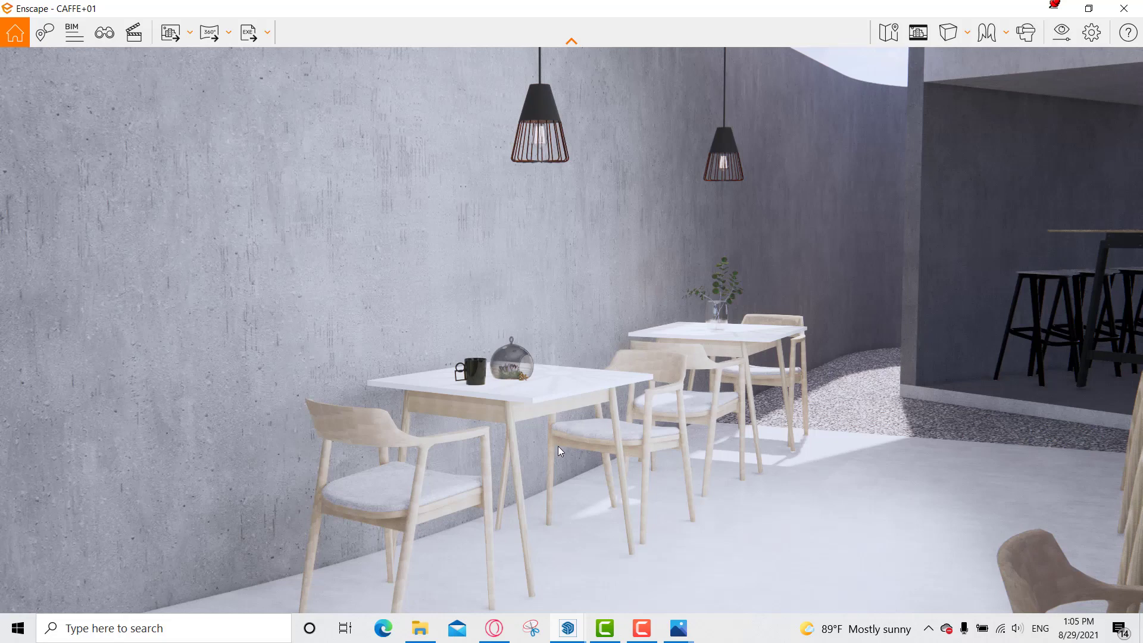
click(1025, 32)
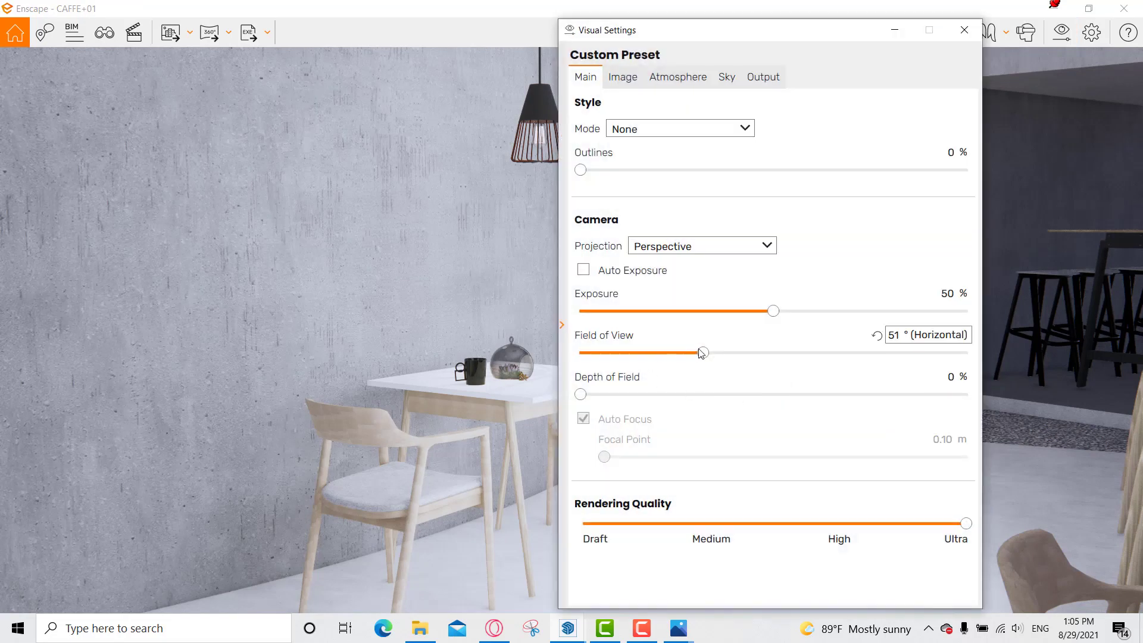
click(964, 29)
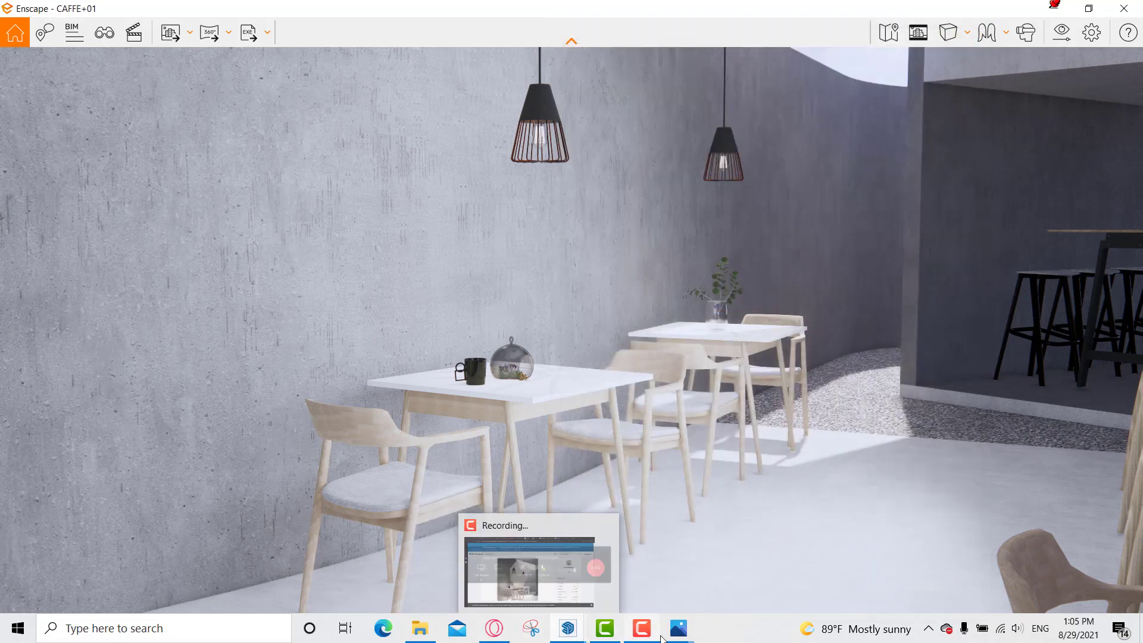
Return to SketchUp, place an Enscape line light on the floor beside the tables, and lengthen it to about 0.64 m.
mouse_move(567, 628)
click(431, 574)
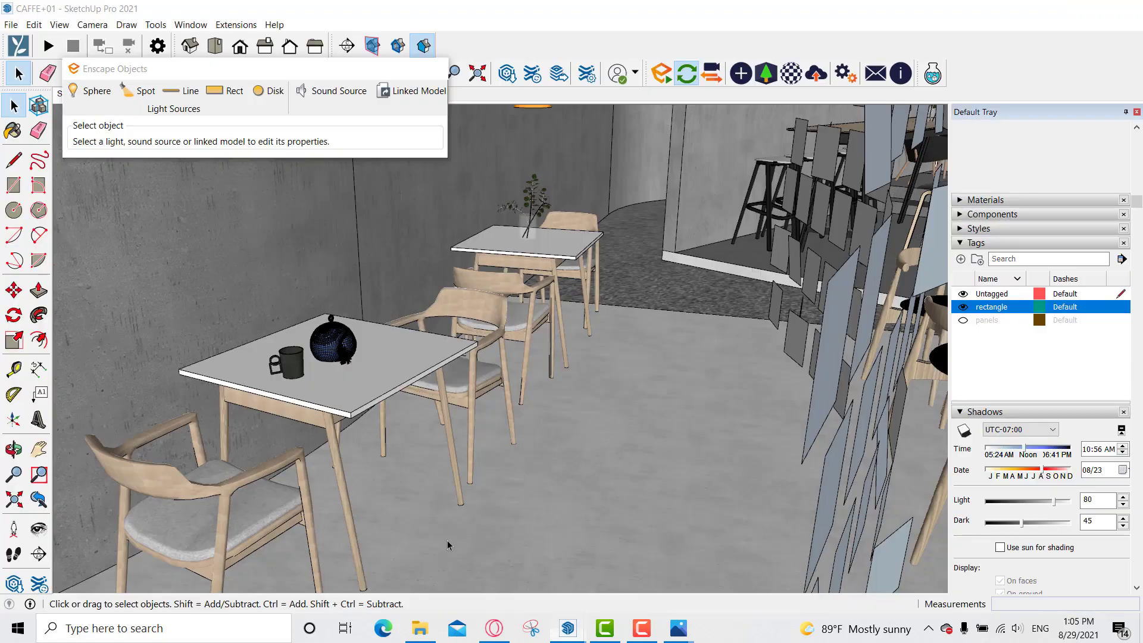
click(180, 90)
click(599, 364)
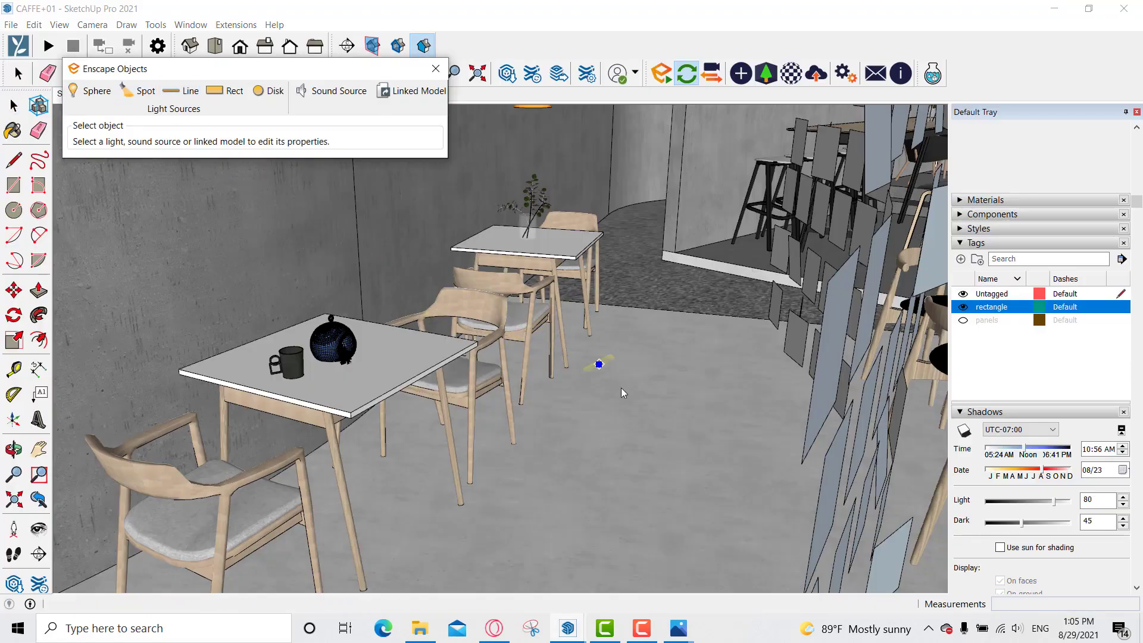
click(581, 440)
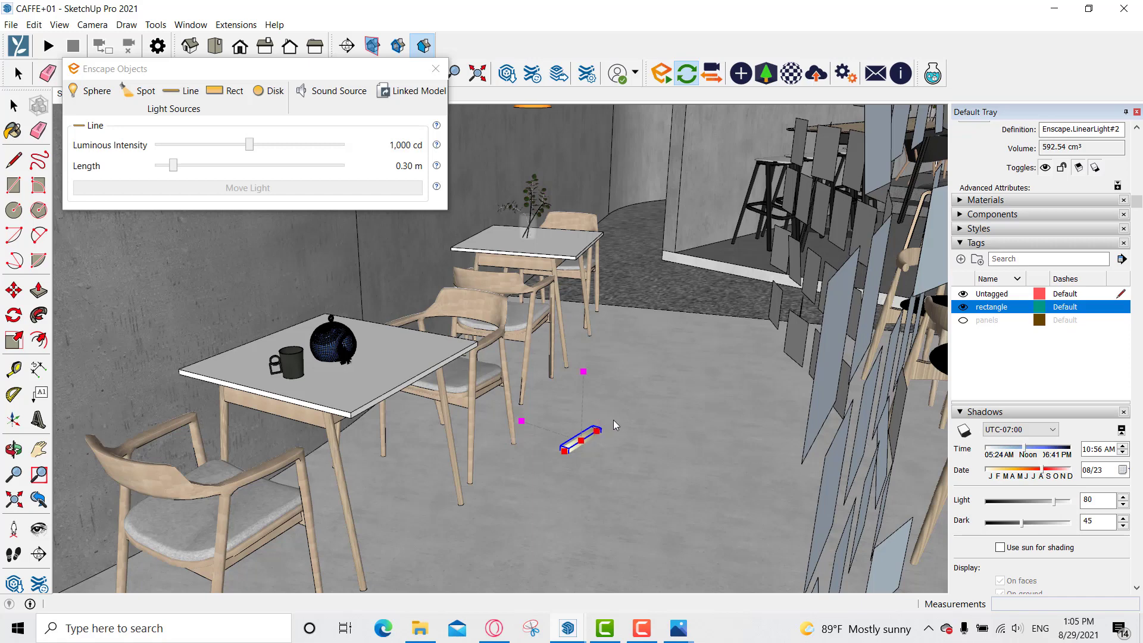
mouse_move(631, 416)
mouse_down()
mouse_move(608, 433)
mouse_move(628, 408)
mouse_up()
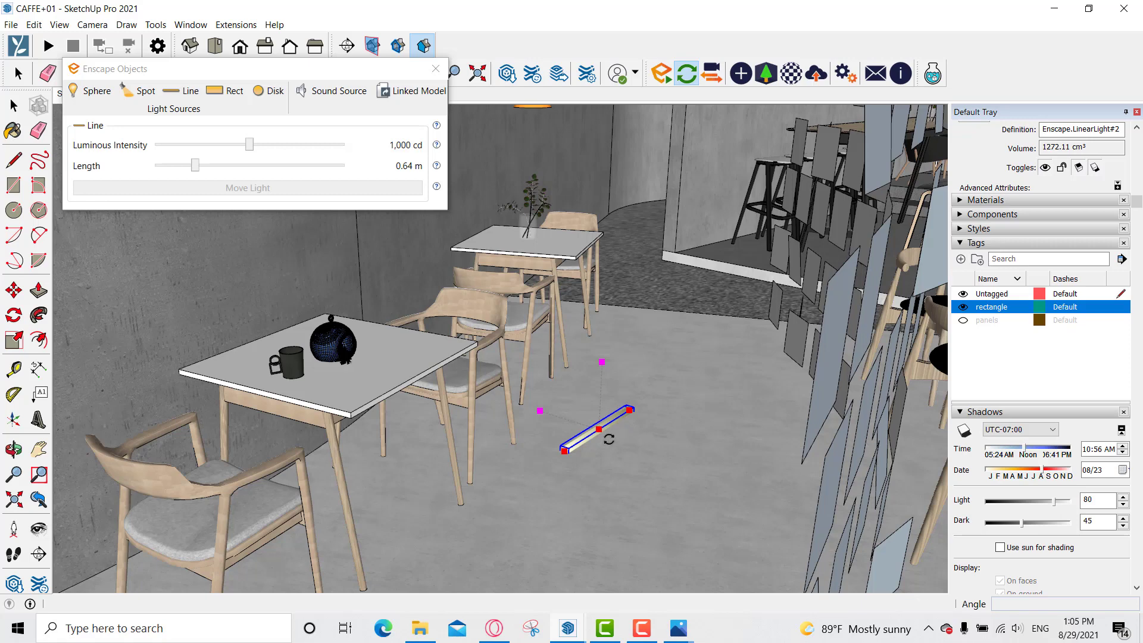
Leave the line light unrotated and delete it from the floor.
key(q)
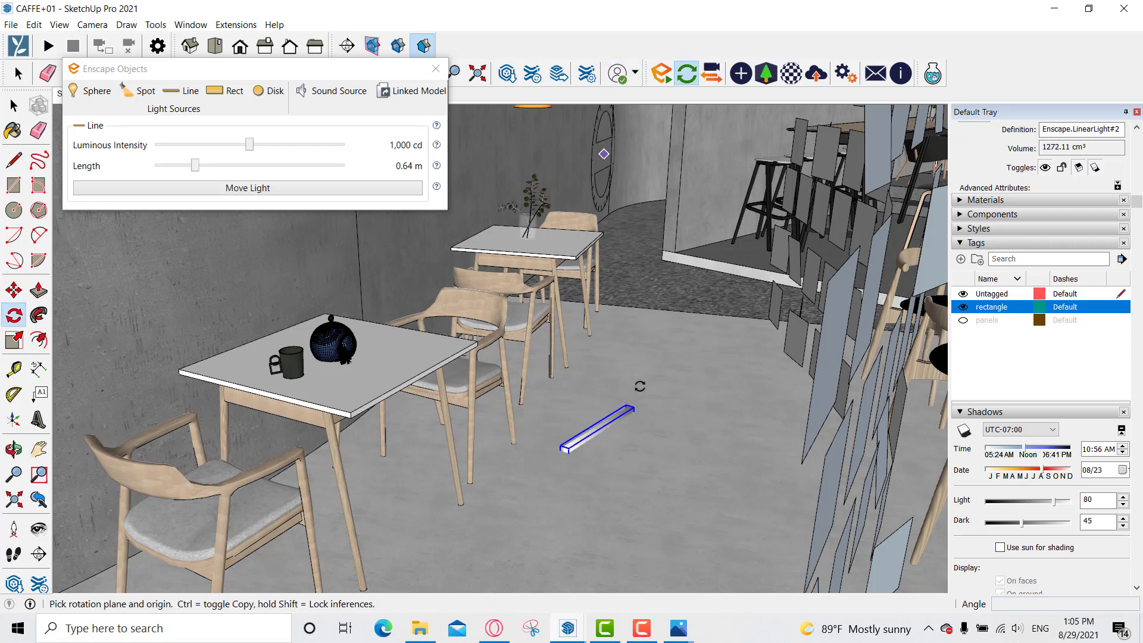
key(space)
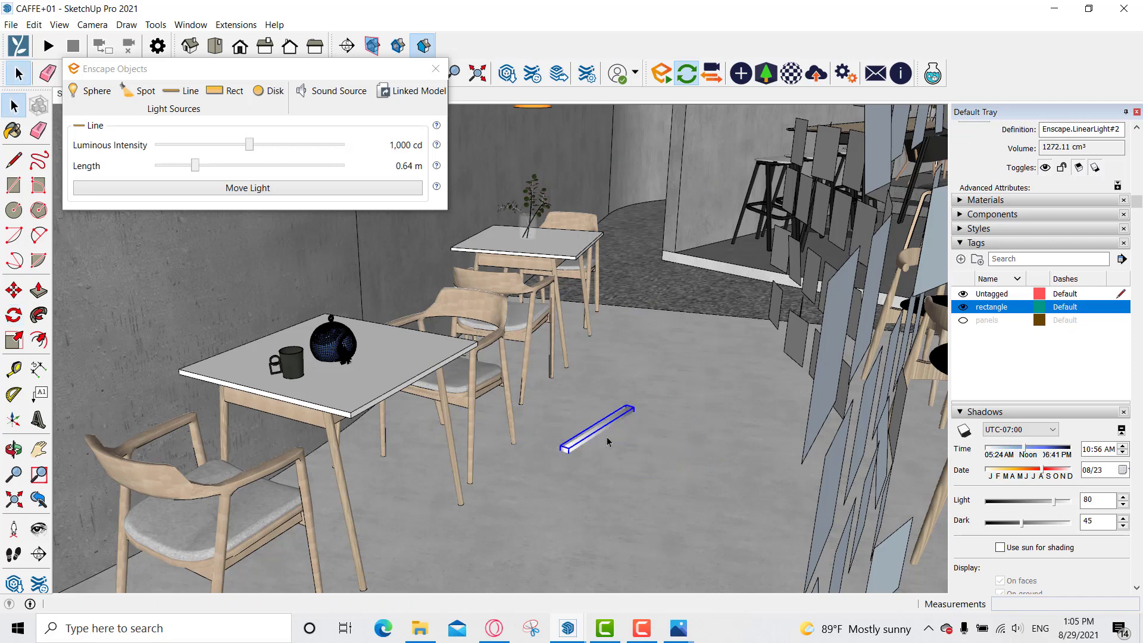
click(592, 439)
key(Delete)
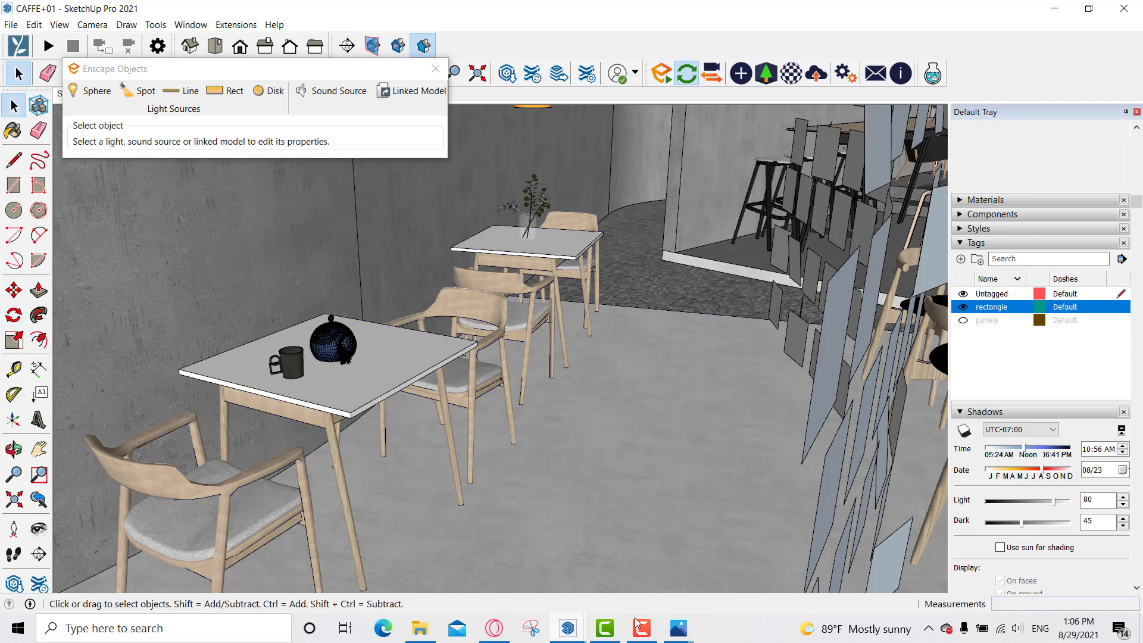
Make the panels tag visible in the model.
mouse_move(577, 632)
click(1000, 333)
click(963, 321)
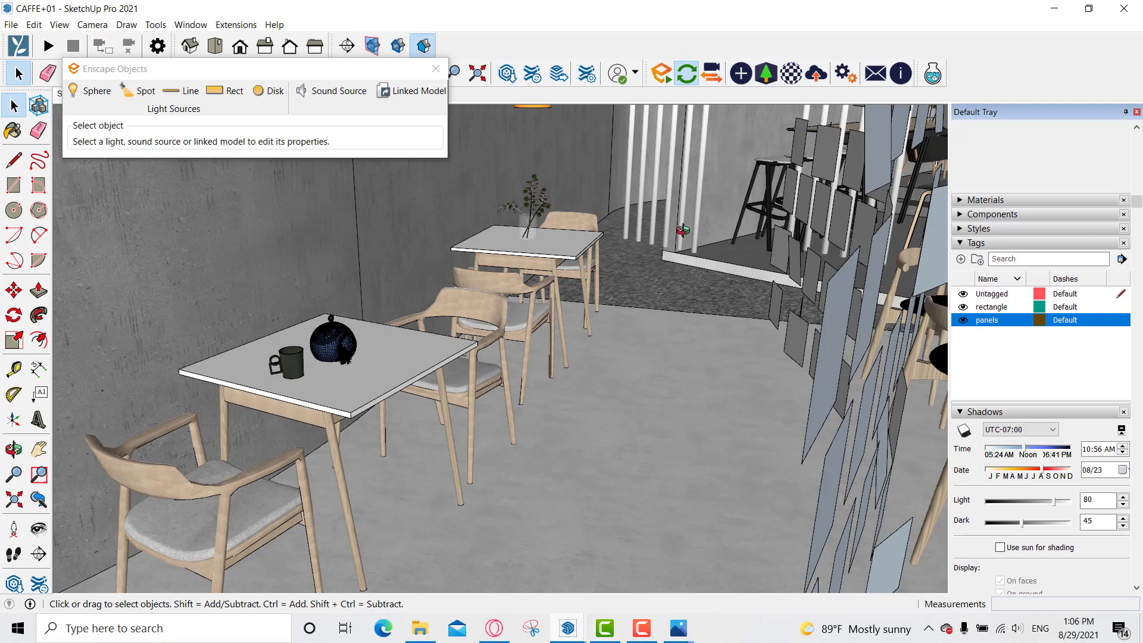
Examine the groups of white vertical line lights standing around the tables and the bar area.
middle_drag(683, 230, 762, 353)
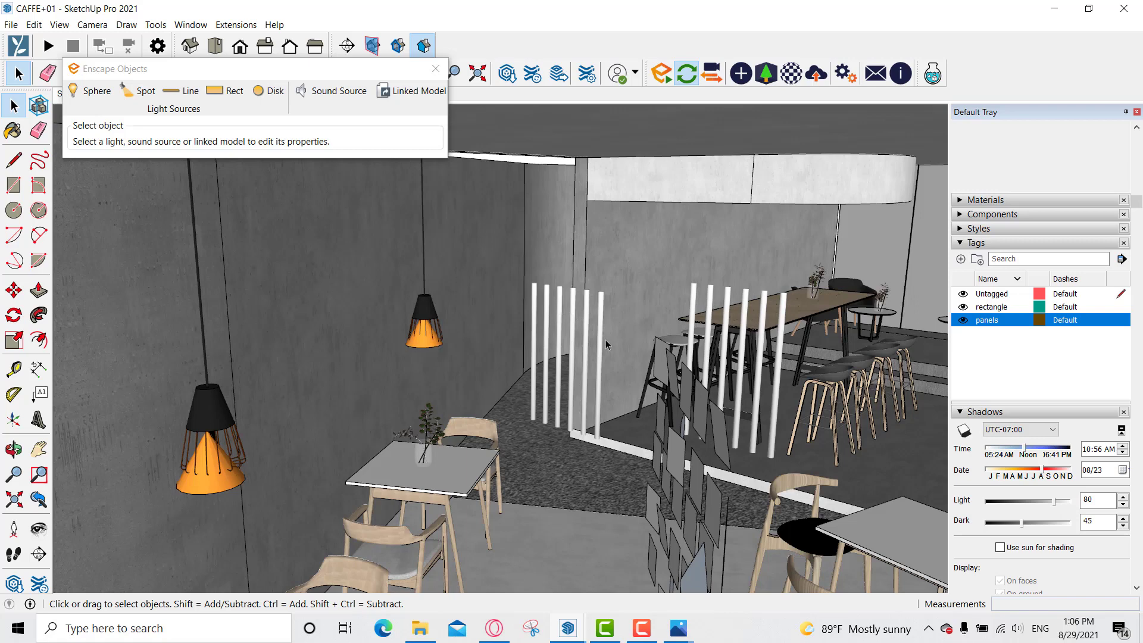
middle_drag(606, 344, 733, 335)
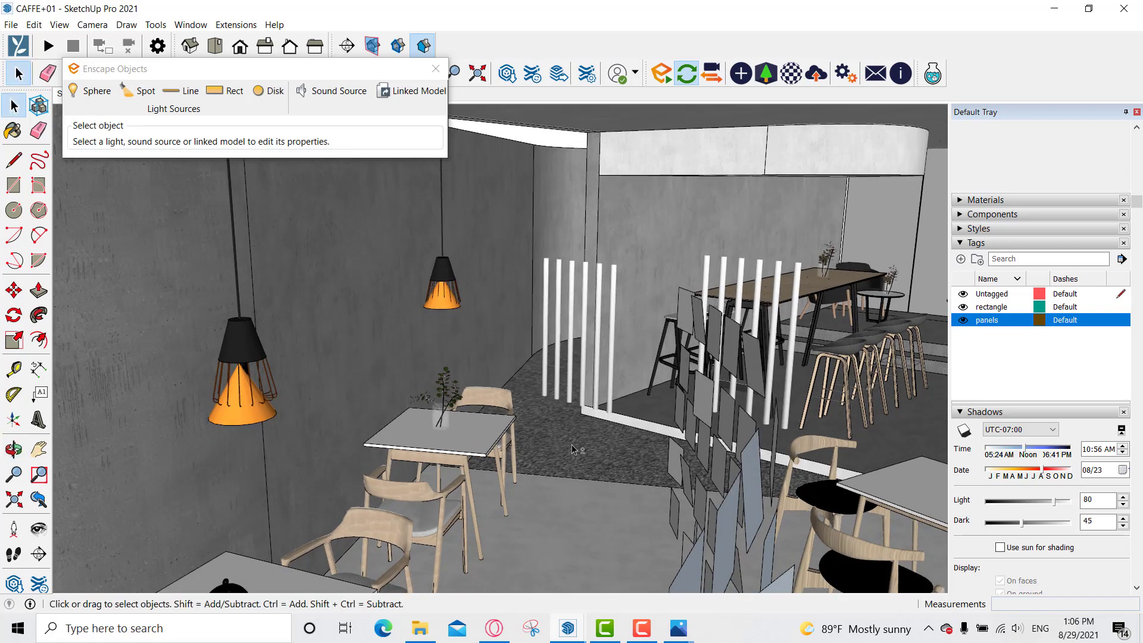
shift+middle_drag(572, 446, 589, 407)
scroll(589, 407, down, 3)
shift+middle_drag(469, 477, 517, 435)
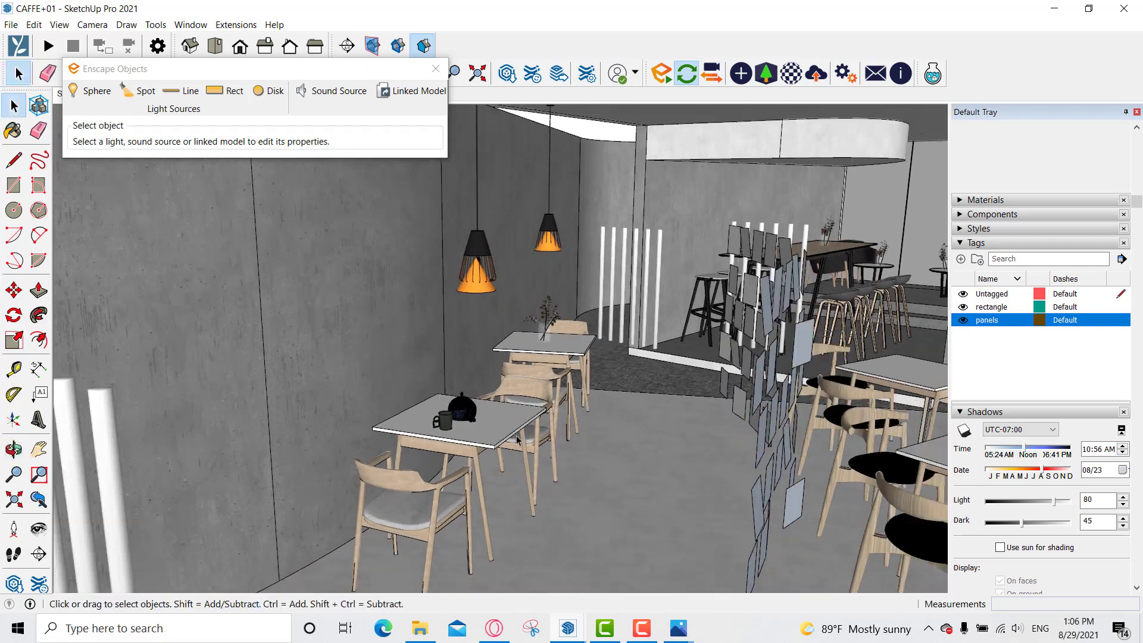
scroll(517, 436, down, 1)
shift+middle_drag(199, 437, 357, 402)
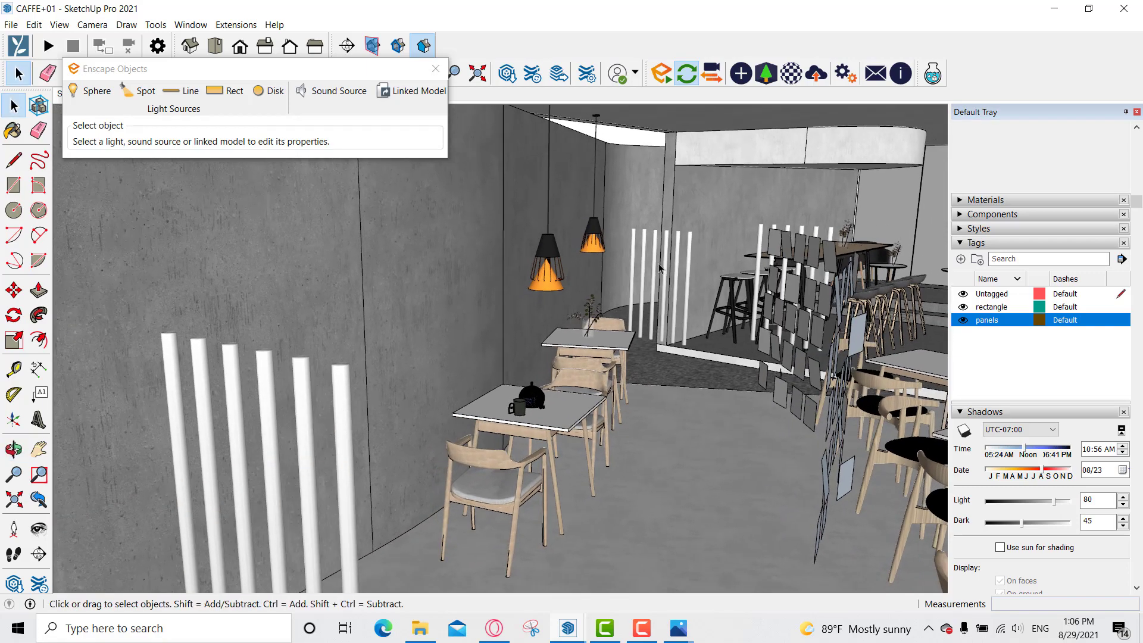
shift+middle_drag(777, 363, 768, 364)
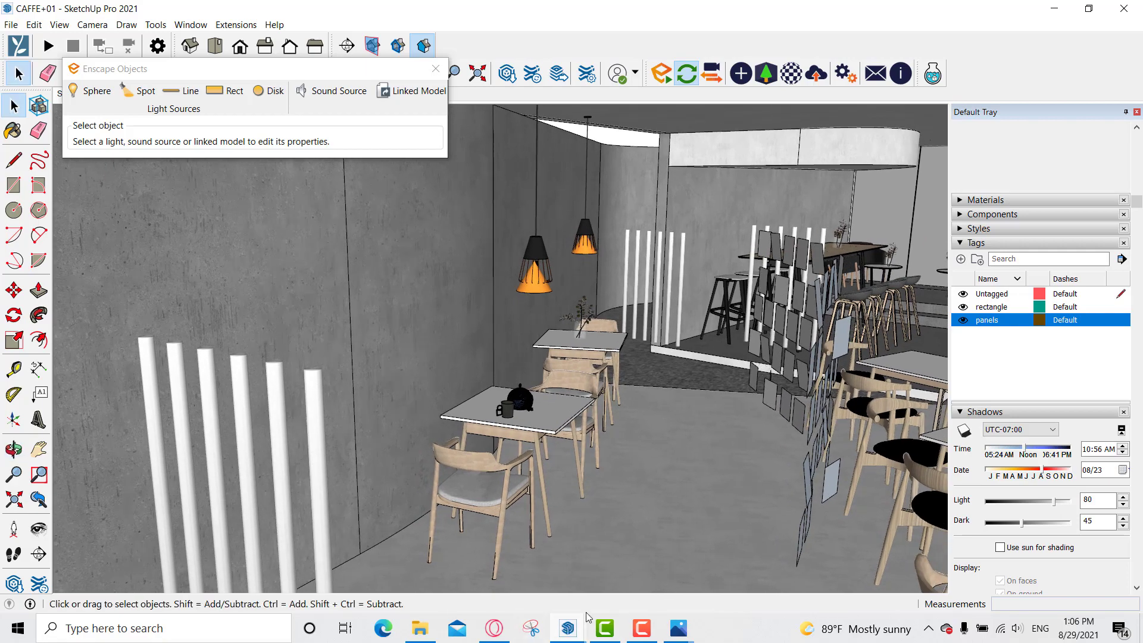
Switch to the Enscape render window and tilt the camera up toward the pendant lamps.
mouse_move(568, 632)
click(610, 542)
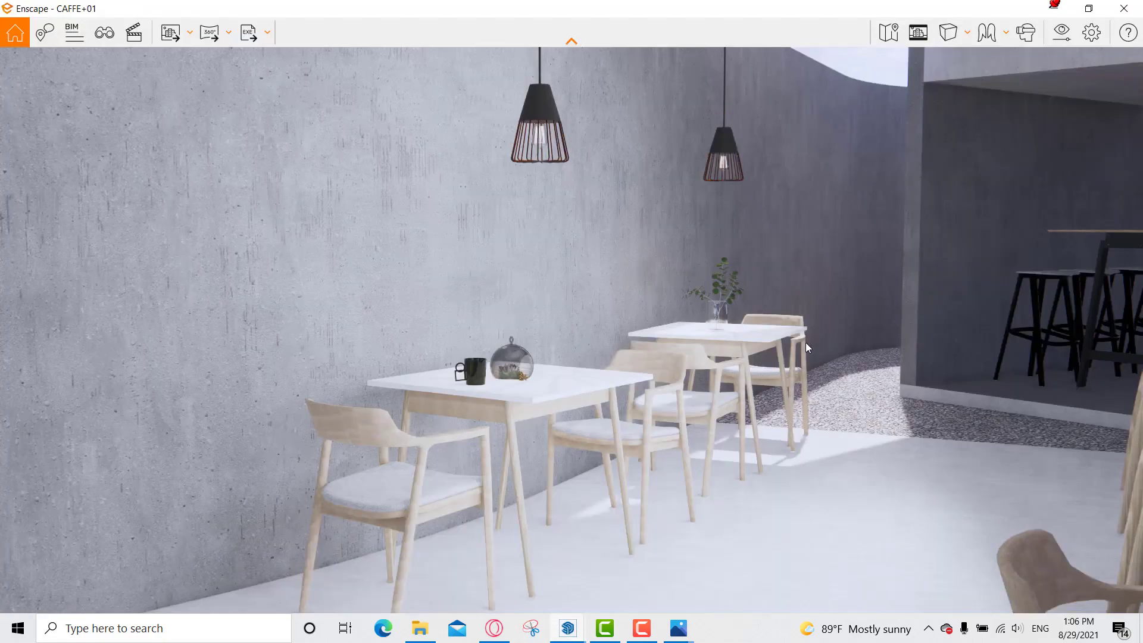
drag(783, 359, 771, 307)
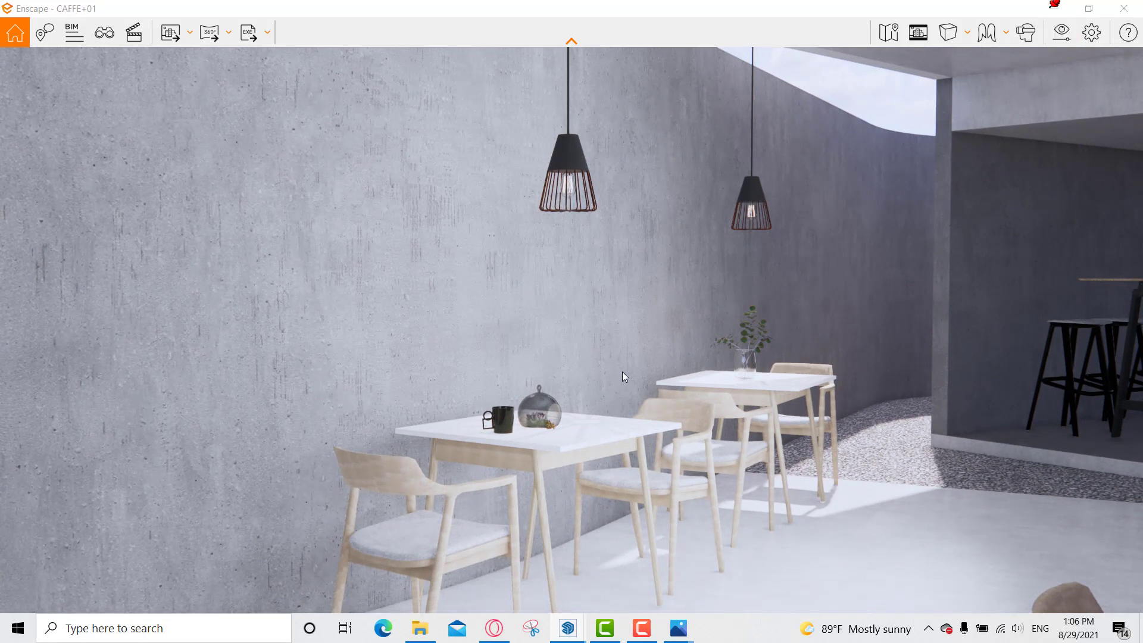
Set the artificial light brightness to 66 % in the atmosphere visual settings, and move the settings window clear of the tables and lamps.
click(1069, 29)
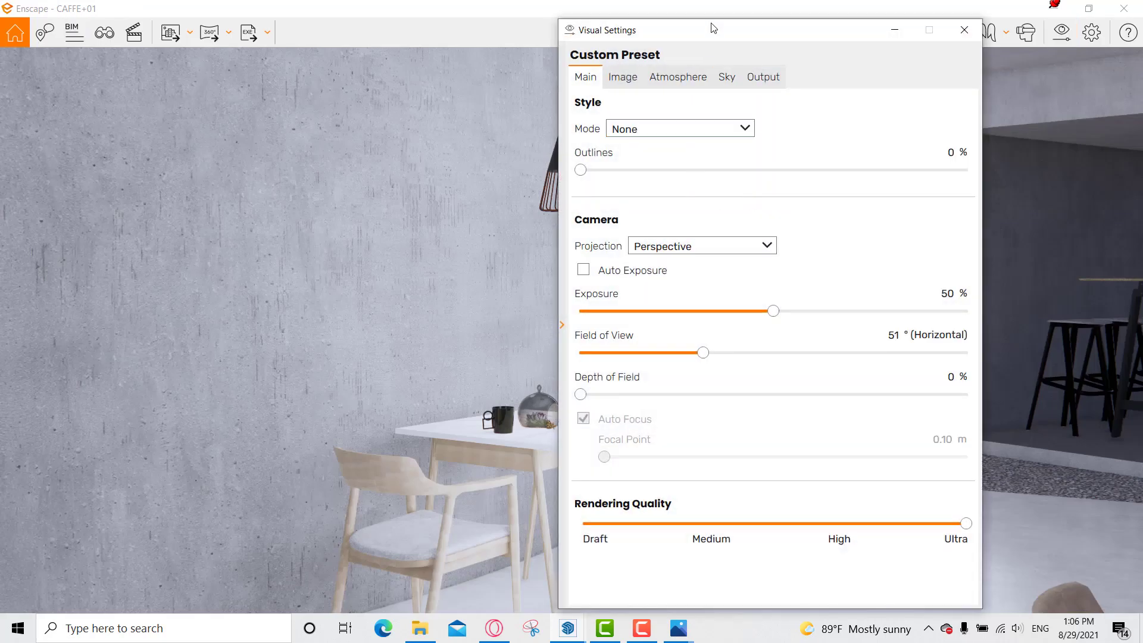
drag(736, 35, 812, 33)
click(763, 78)
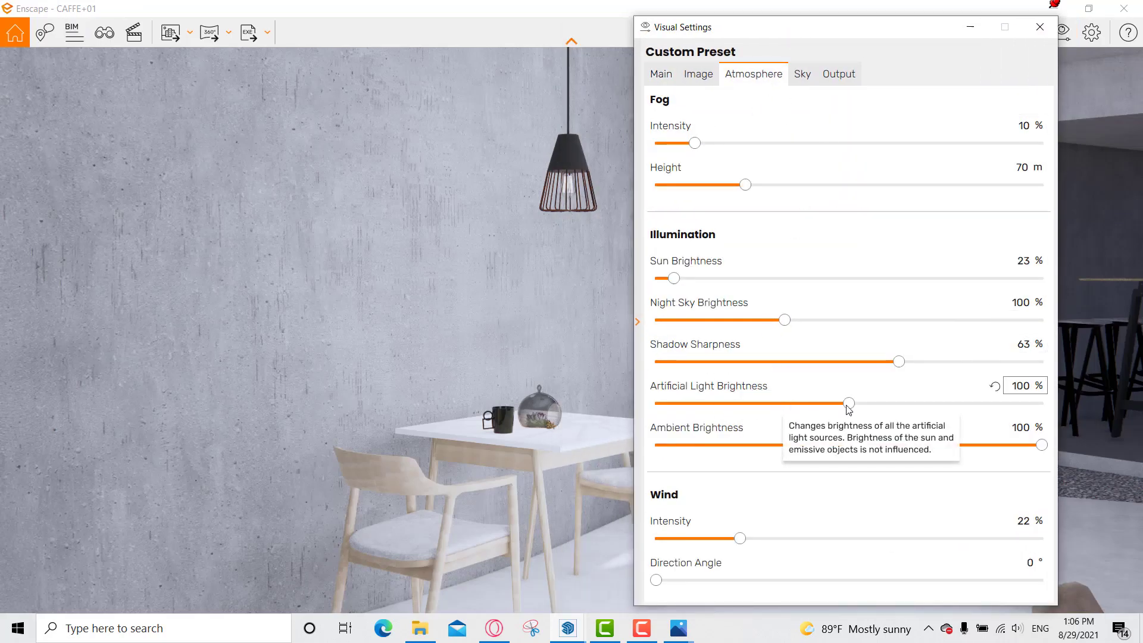
drag(849, 408, 783, 406)
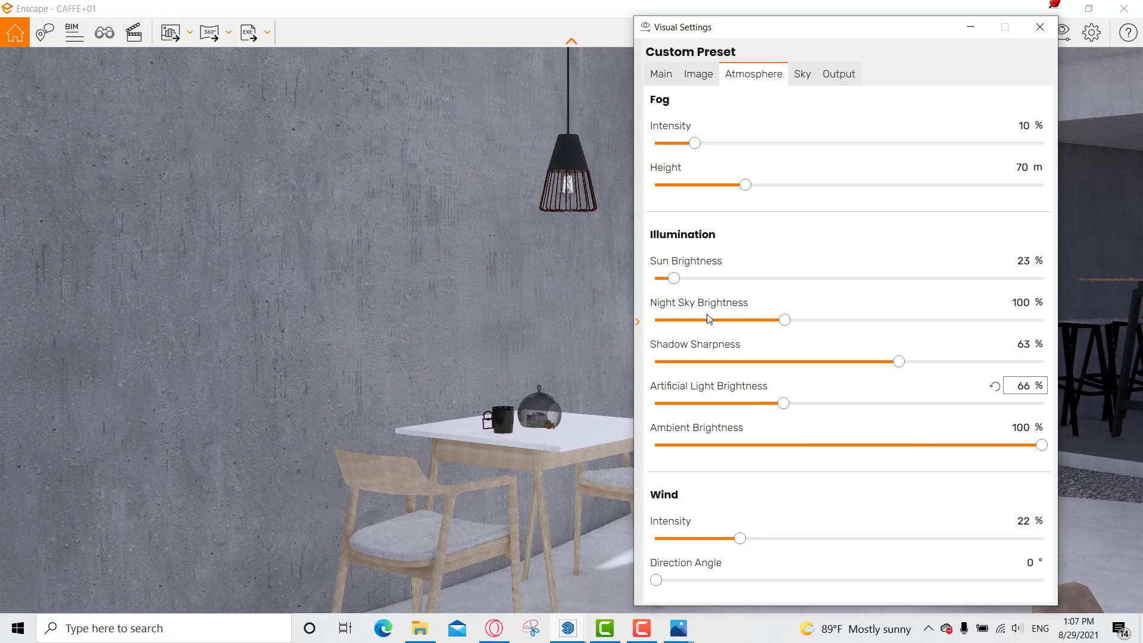
drag(791, 40, 199, 26)
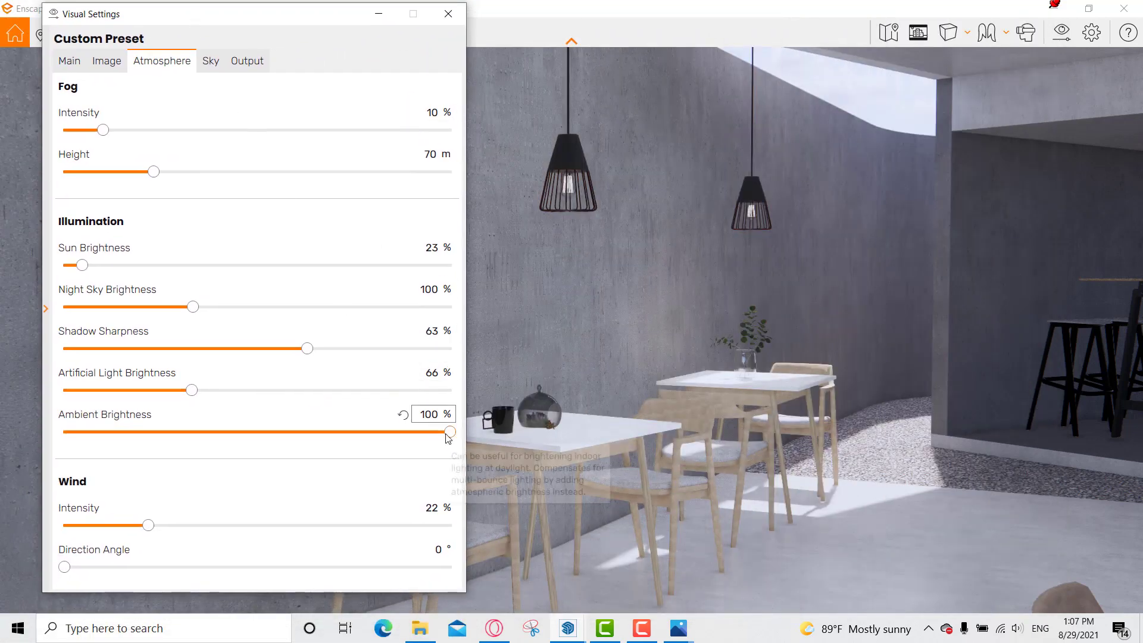
Set the ambient brightness to 71 % and the artificial light brightness to 102 %.
drag(448, 433, 335, 433)
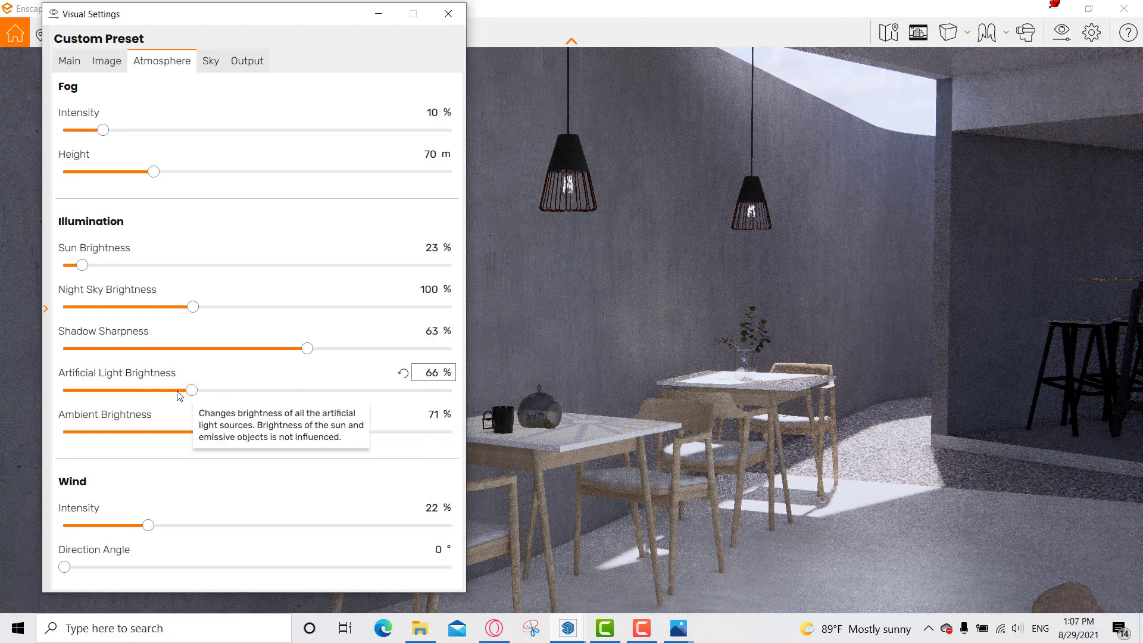
drag(197, 394, 262, 396)
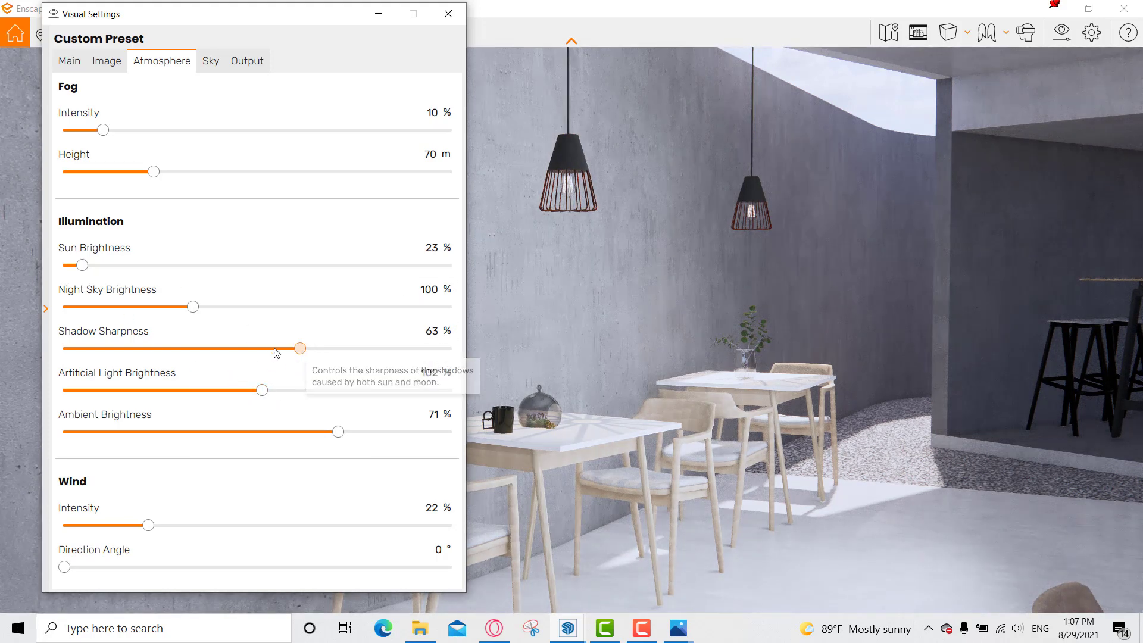
Set the shadow sharpness to 56 % and the sun brightness to 15 % in the atmosphere settings.
drag(307, 348, 278, 350)
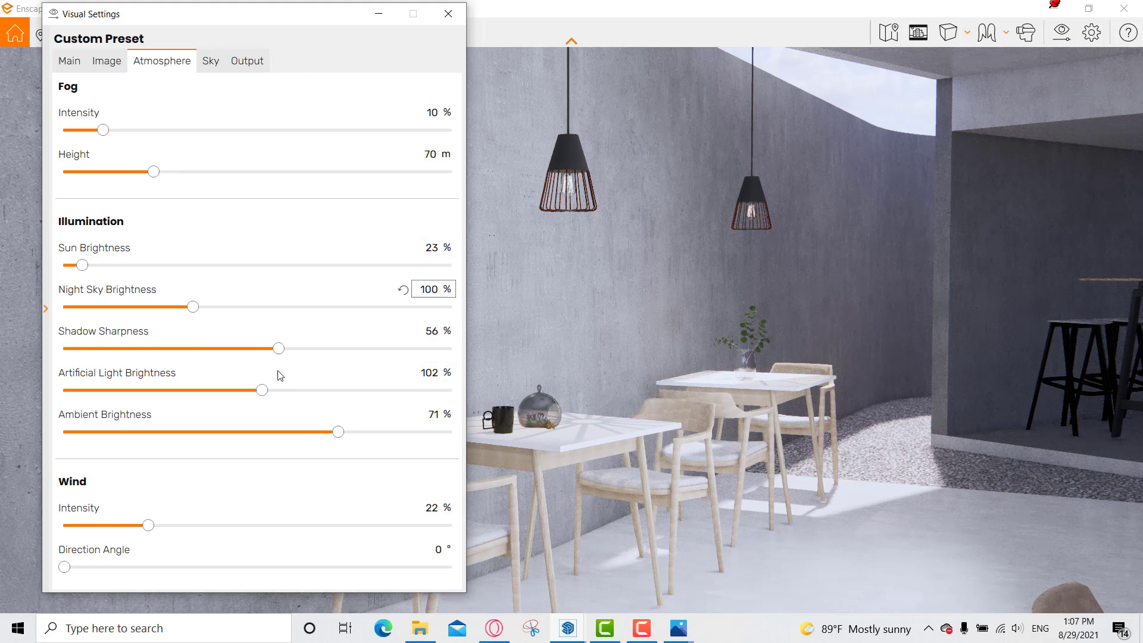
mouse_move(126, 252)
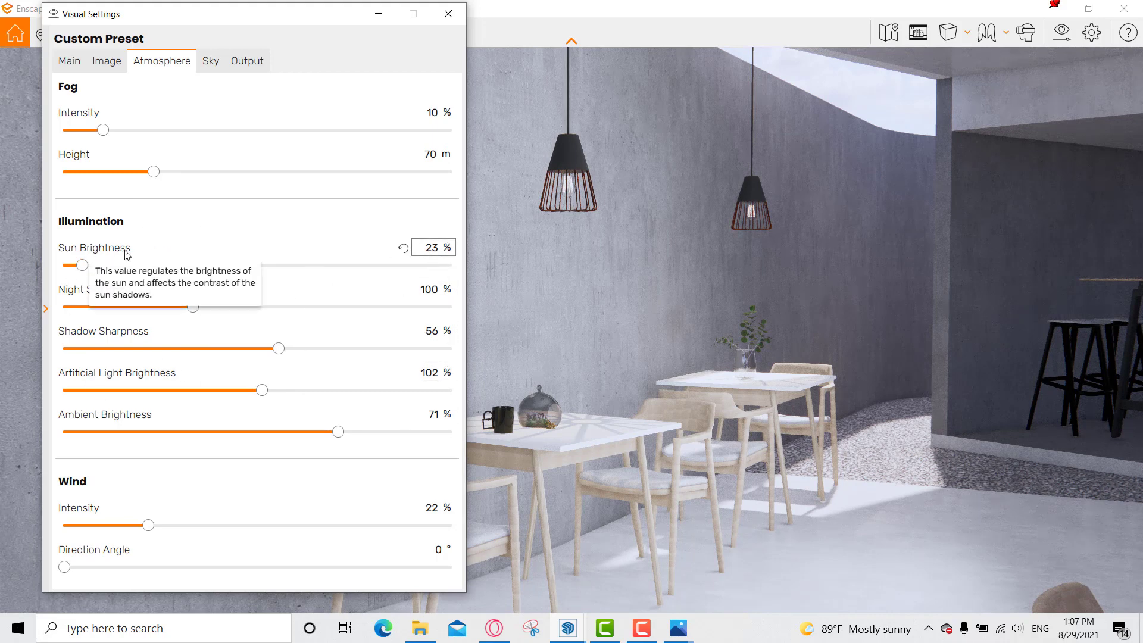
click(439, 250)
text(15)
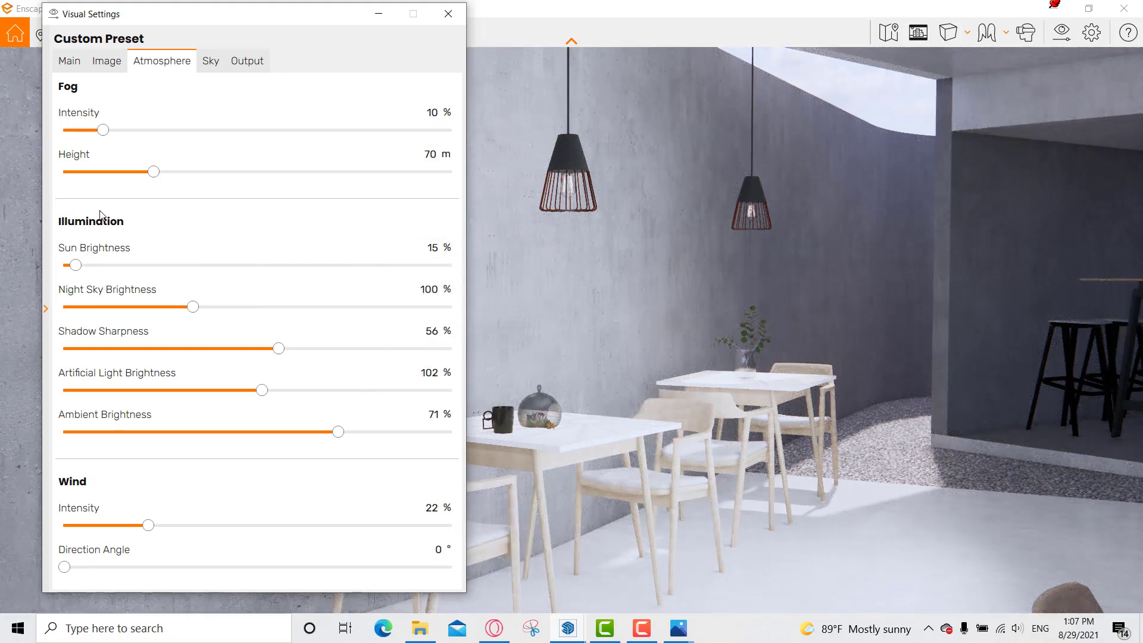
Review the sky settings with their horizon sources and the output settings with their resolution options.
click(217, 62)
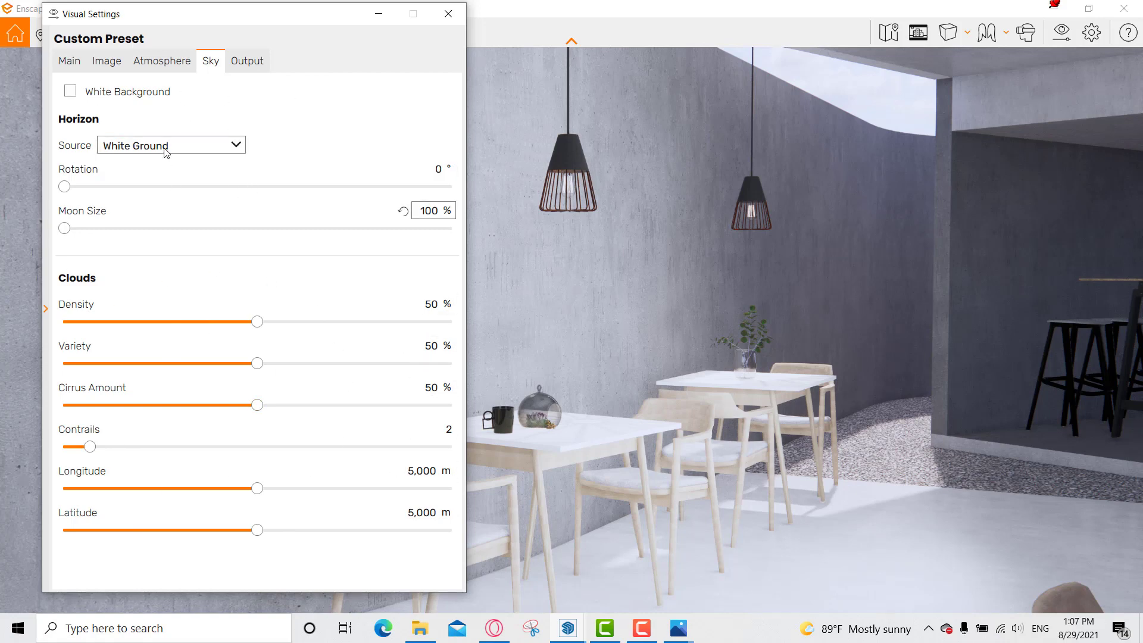
click(260, 67)
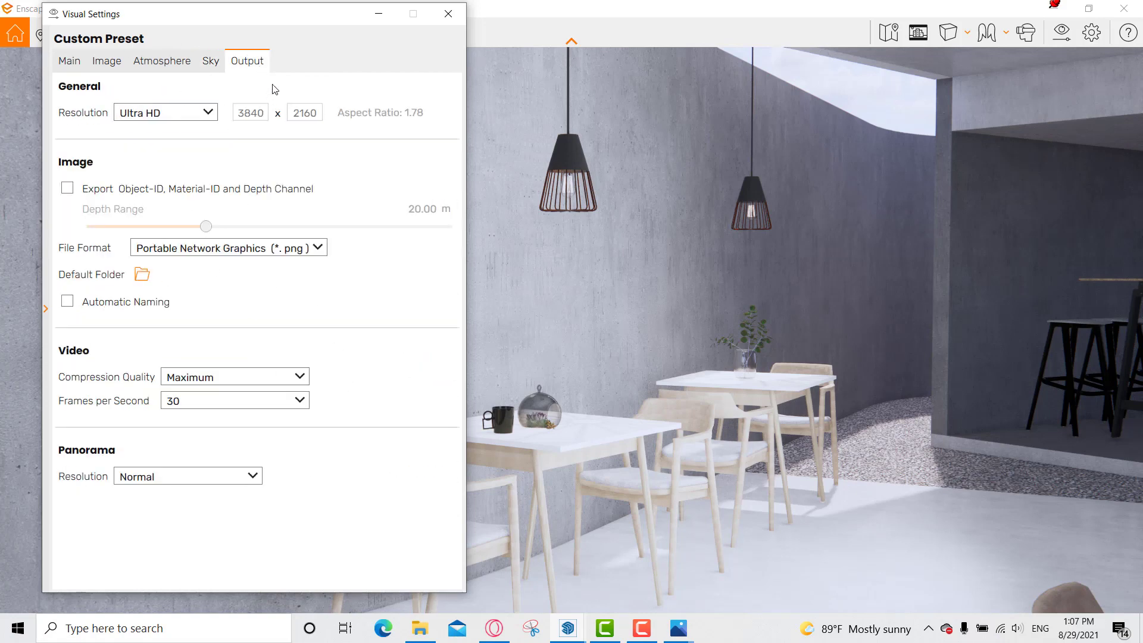
click(182, 115)
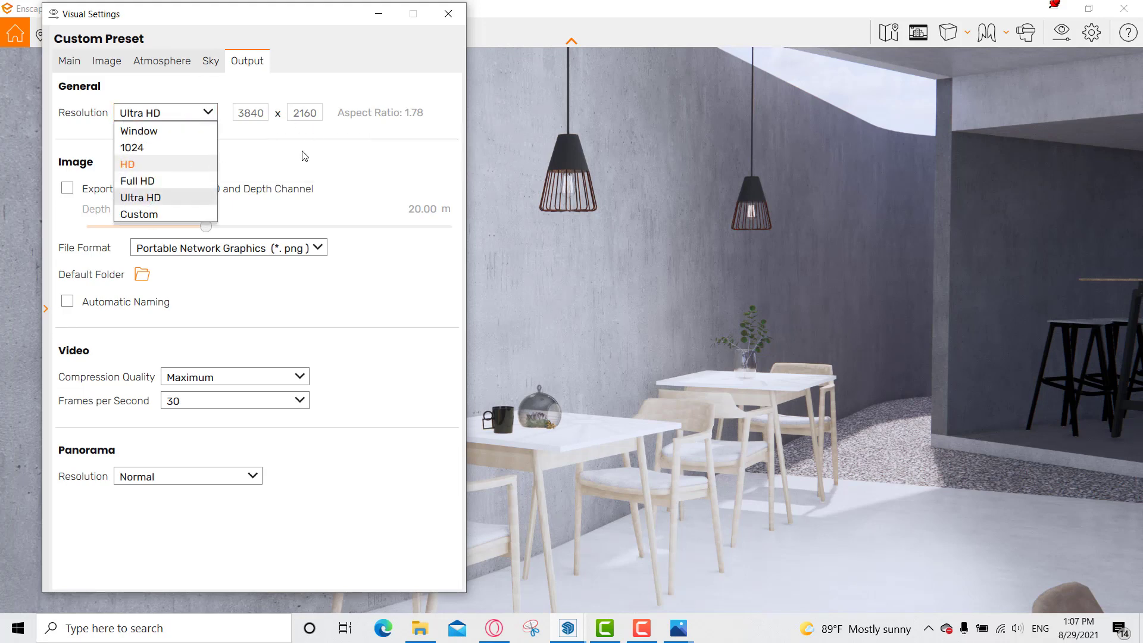
click(206, 67)
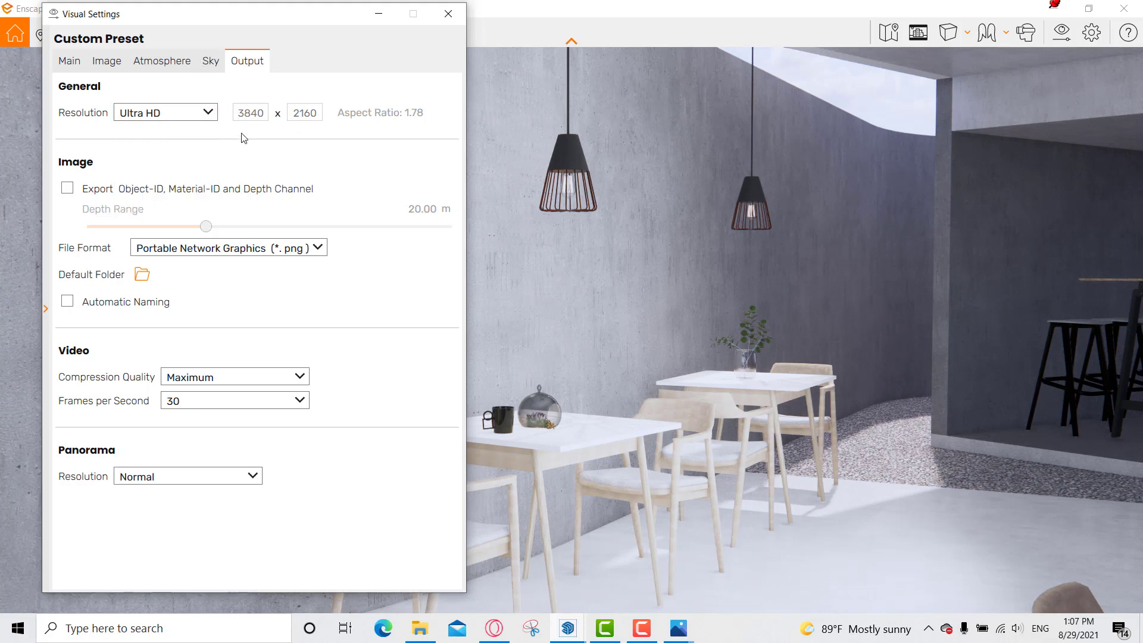
click(213, 62)
click(196, 150)
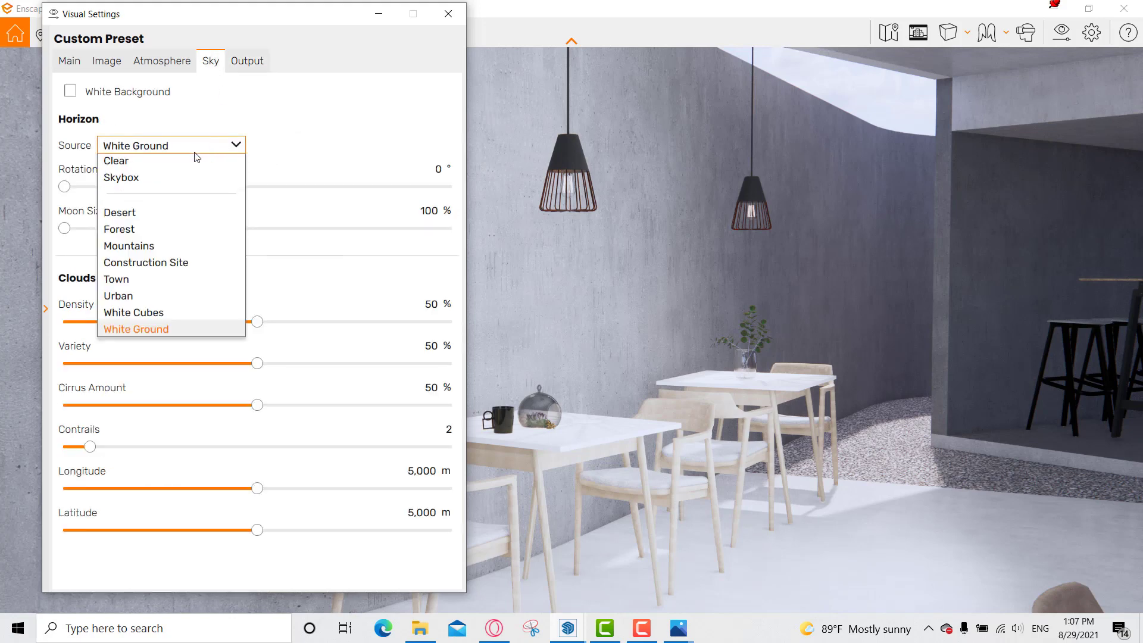
click(148, 143)
Set the fog height to 49 m and the artificial light brightness to 86 %, and close the visual settings.
click(146, 66)
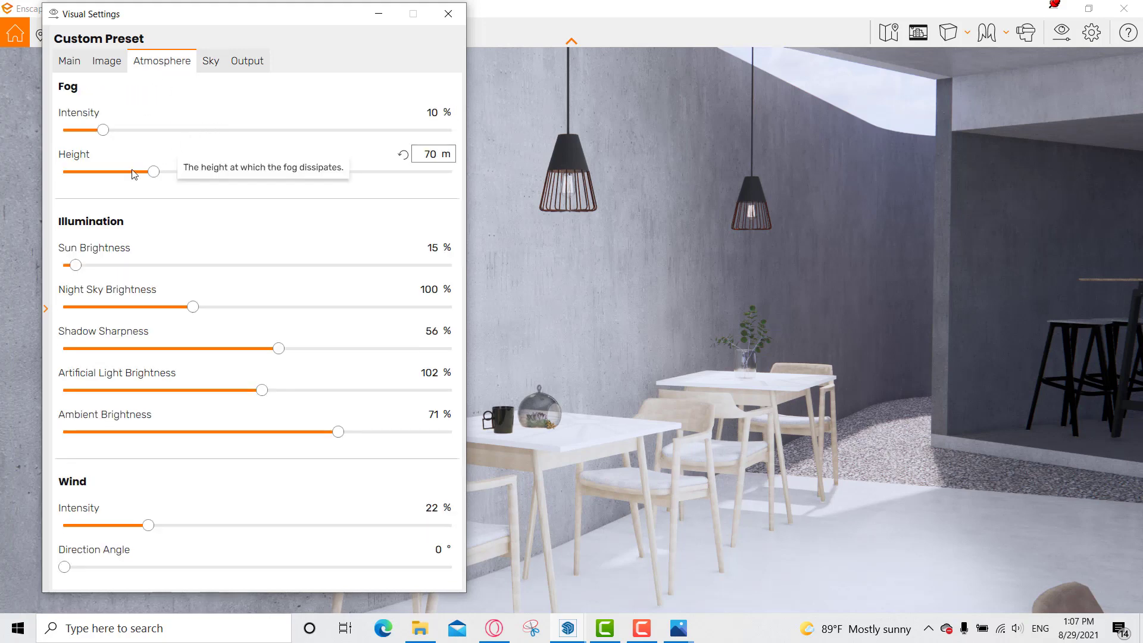
drag(155, 172, 126, 171)
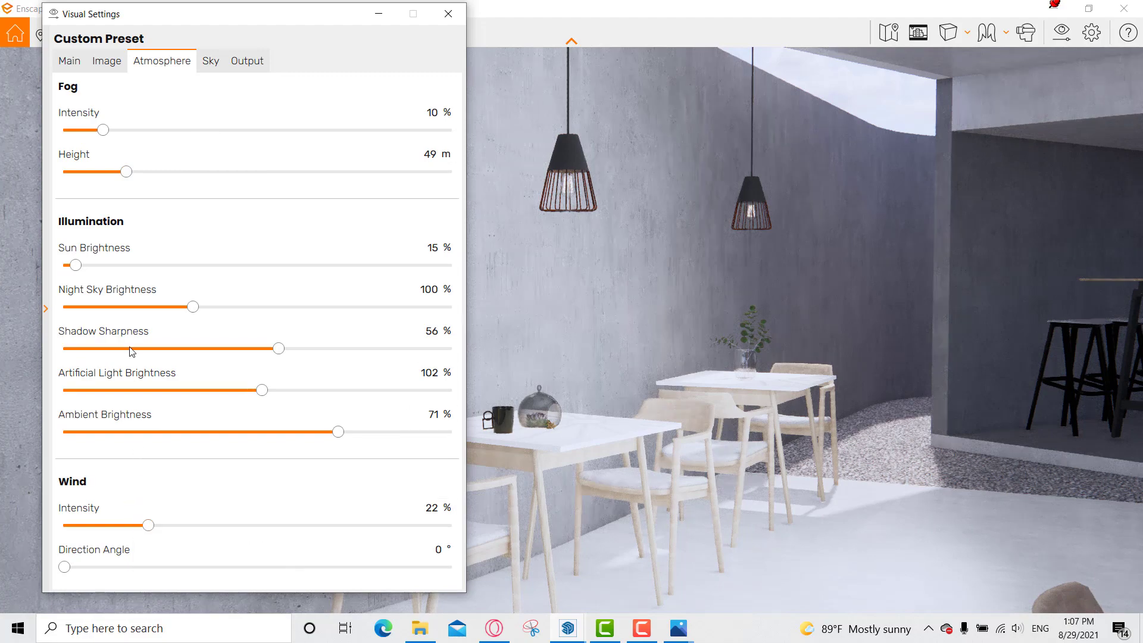
drag(263, 390, 231, 392)
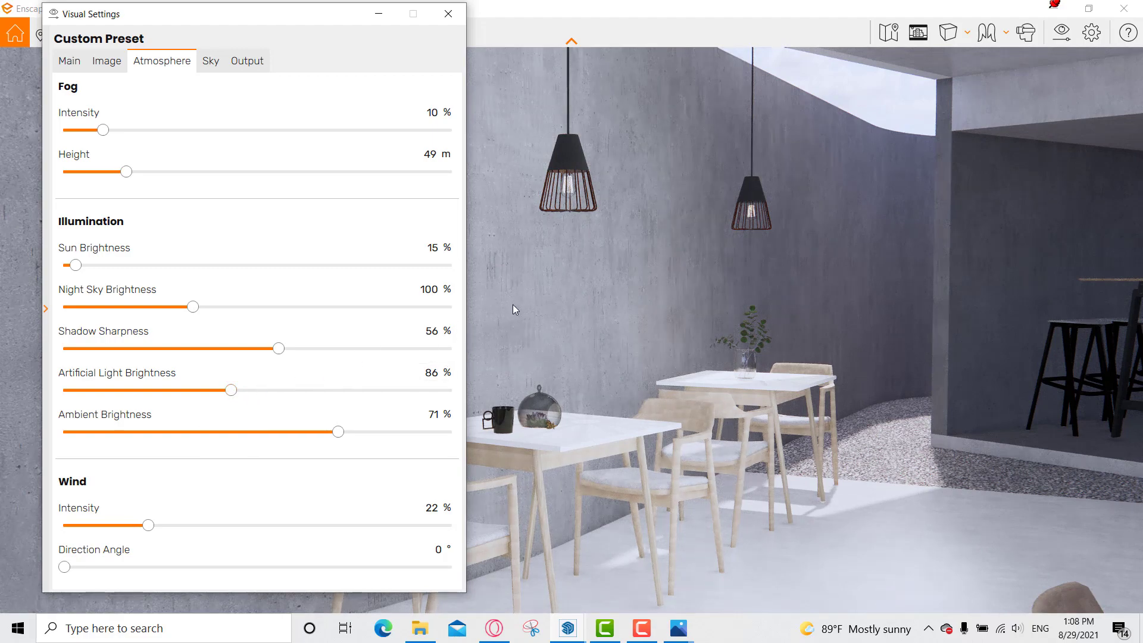
click(446, 13)
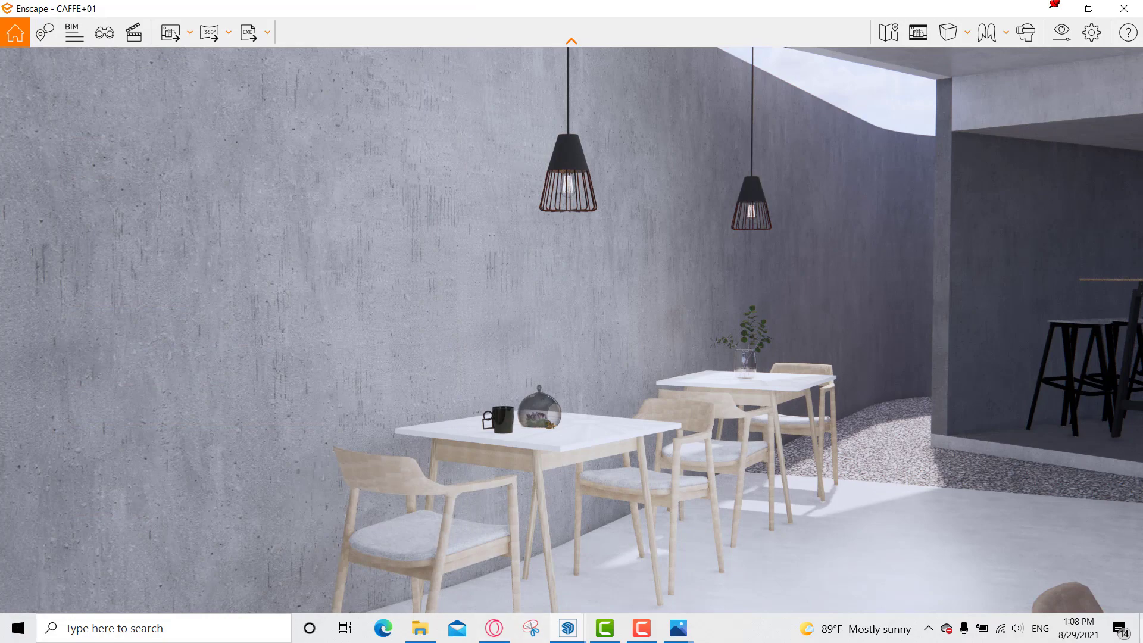
View the saved Enscape render image of the table and chair from the desktop, and return to the SketchUp model.
key(super+d)
click(147, 99)
double_click(148, 116)
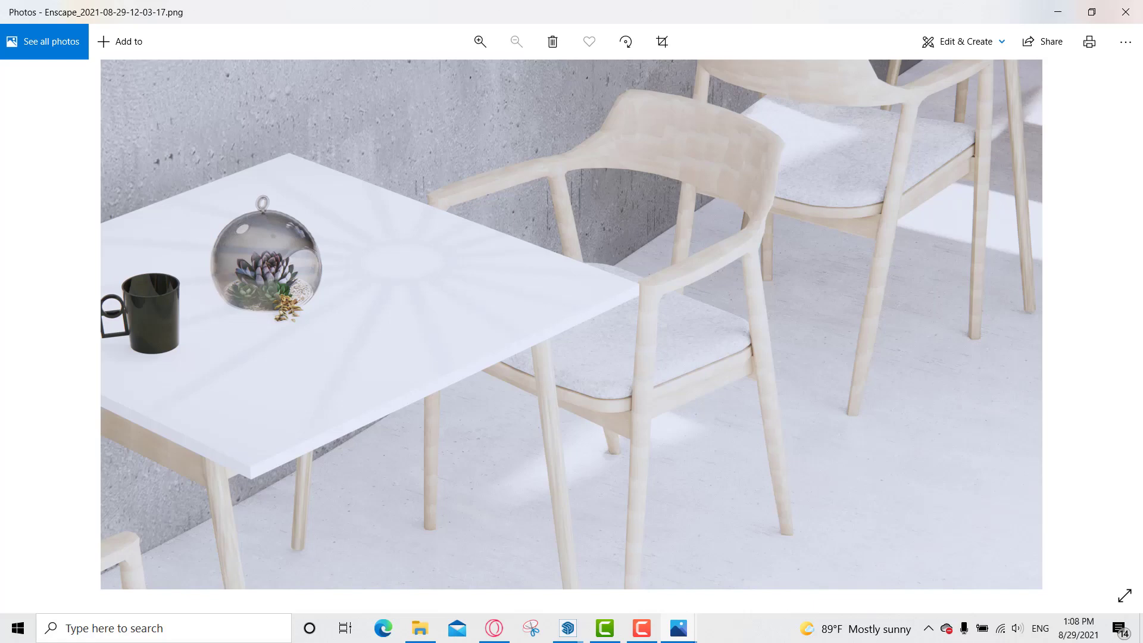
mouse_move(565, 636)
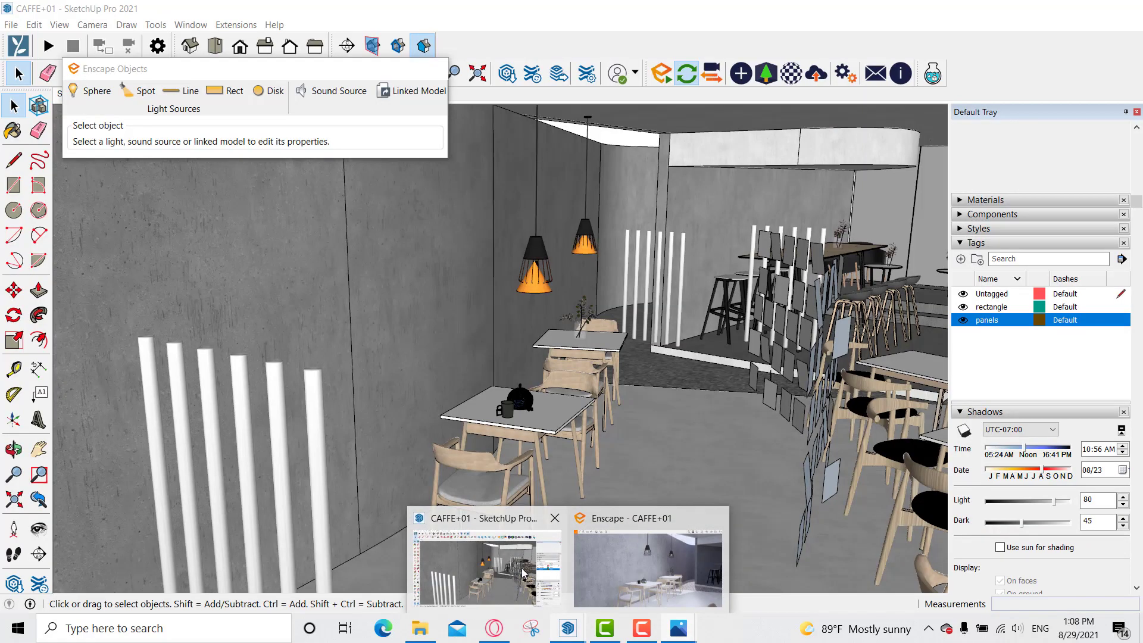
click(526, 568)
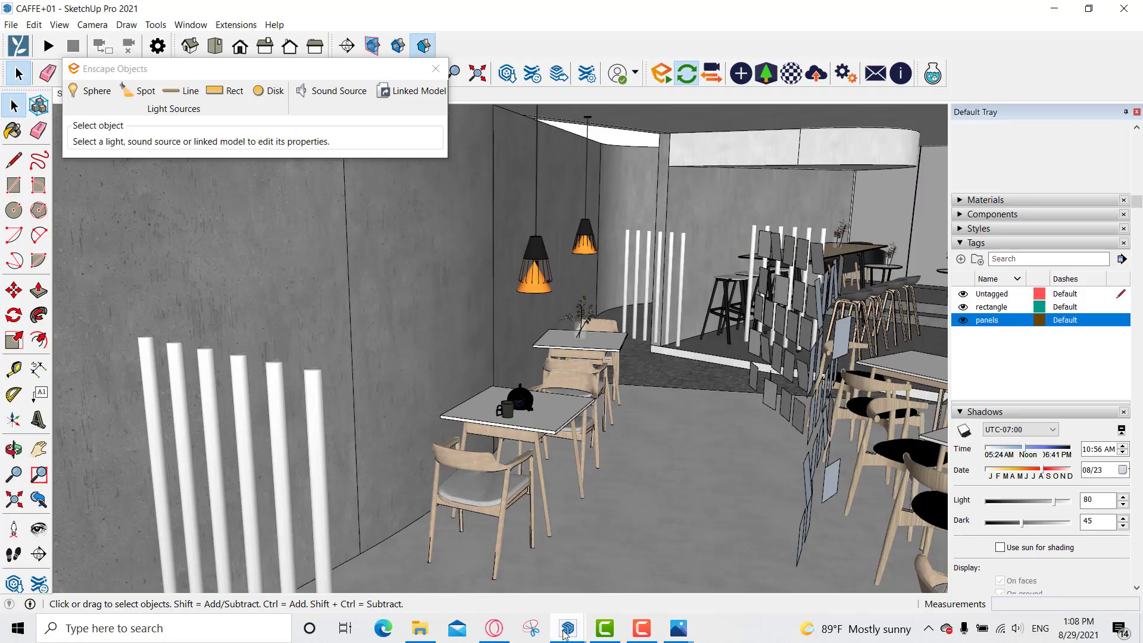
Switch to the Enscape render window and move the camera closer to the wall tables, with the bar area in view.
mouse_move(566, 635)
click(602, 528)
drag(608, 378, 733, 407)
key(a)
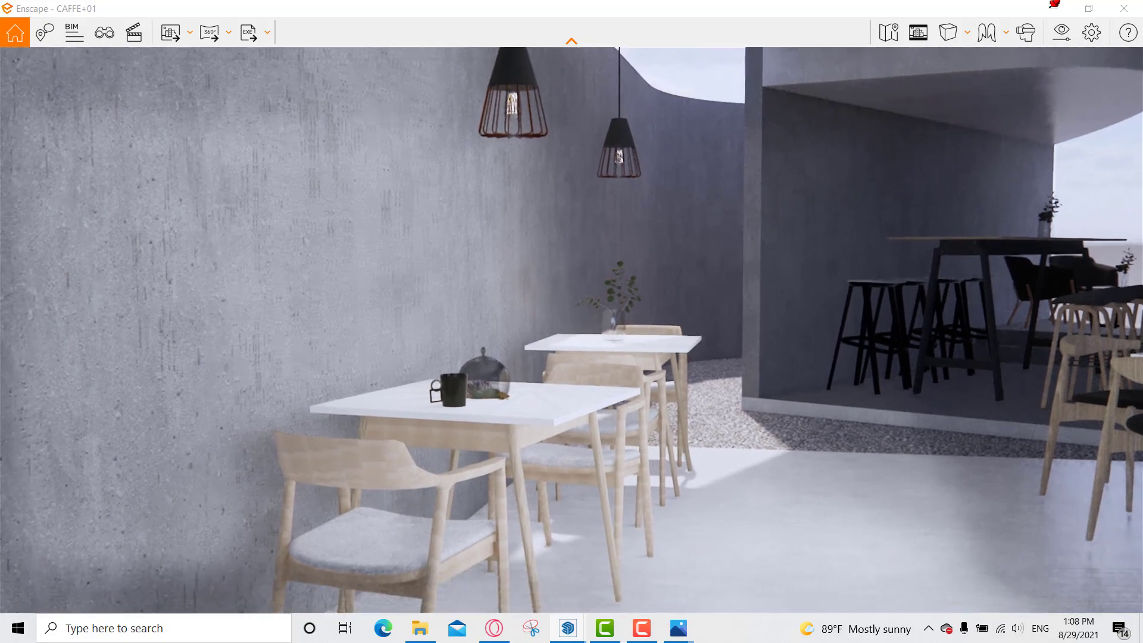
scroll(734, 406, up, 2)
middle_drag(734, 406, 794, 404)
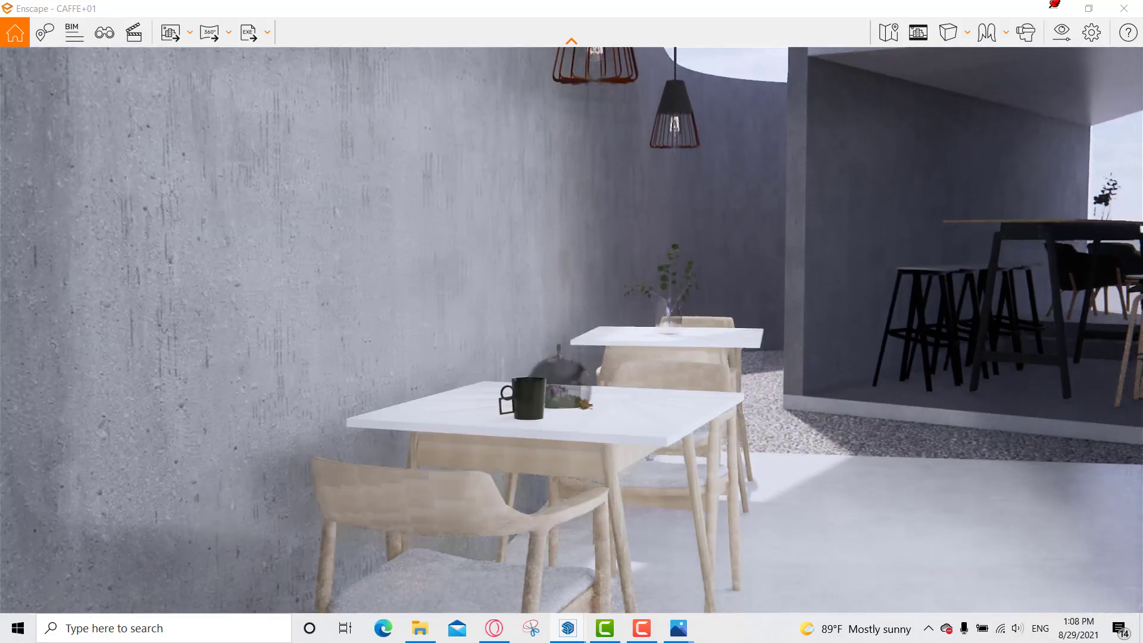
drag(794, 405, 807, 412)
drag(807, 183, 807, 185)
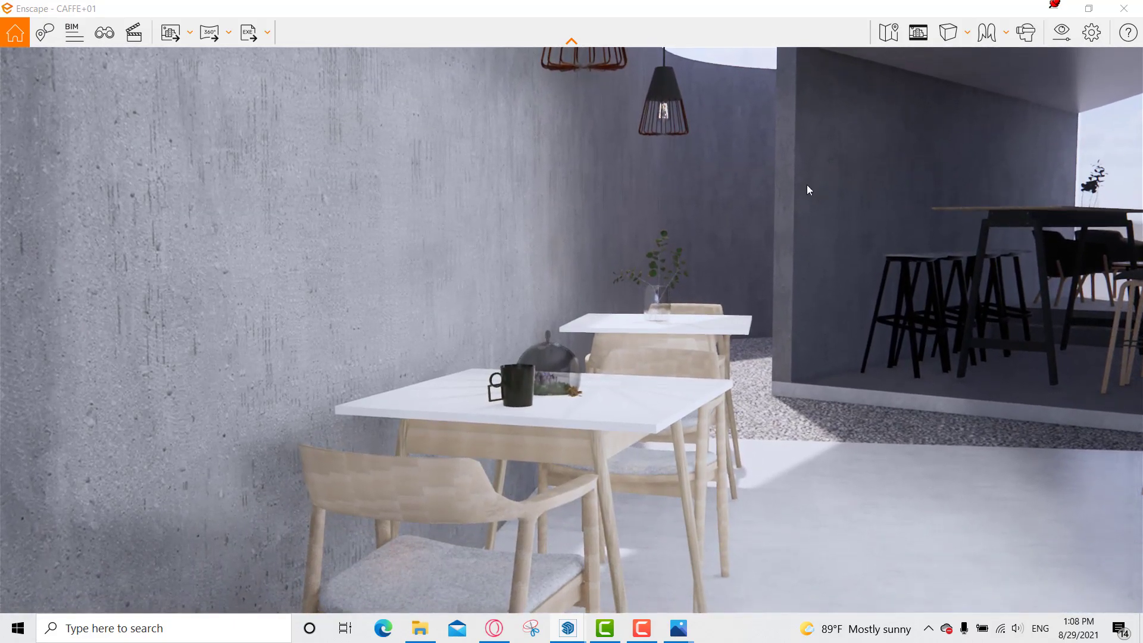
Bring up the visual settings, move them clear of the tables, and narrow the horizontal field of view to 19°.
click(1055, 9)
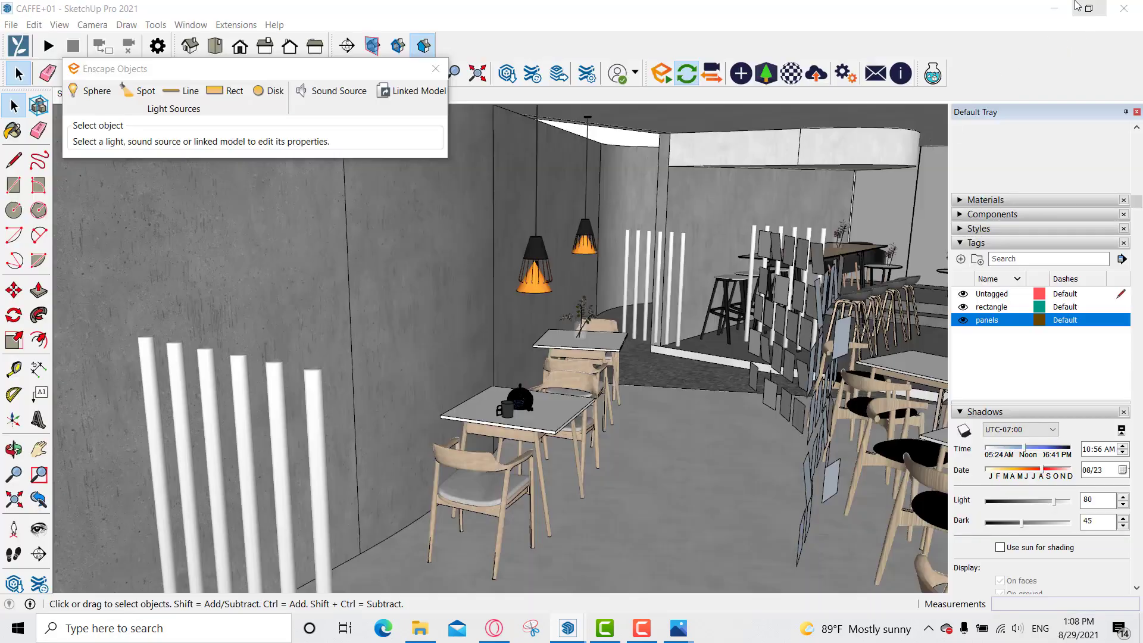
click(1054, 8)
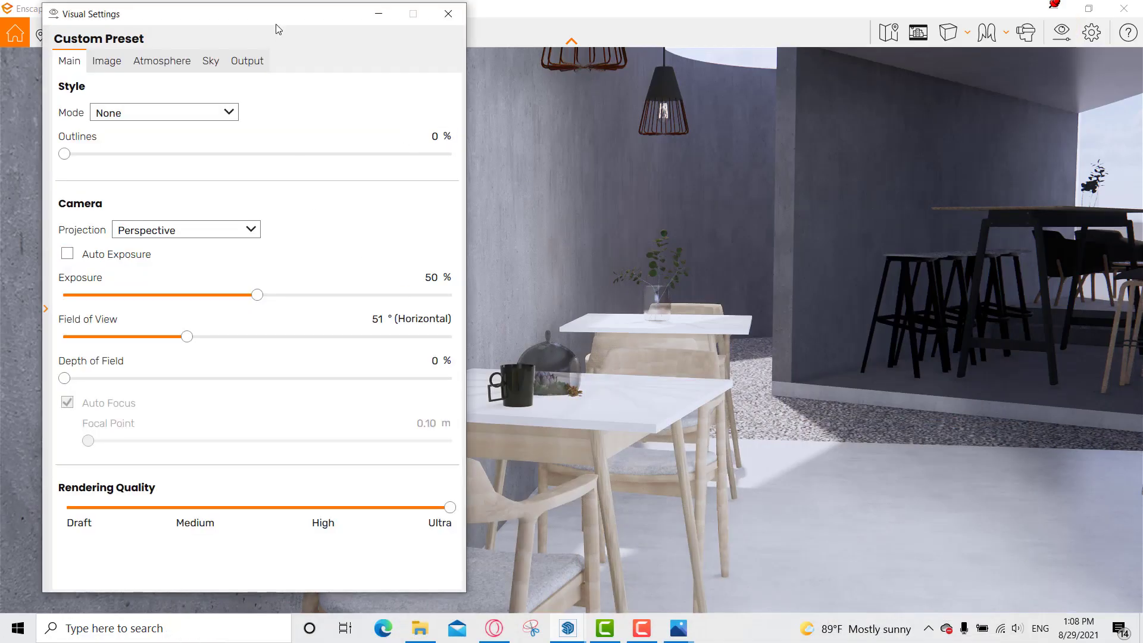
drag(275, 18, 992, 23)
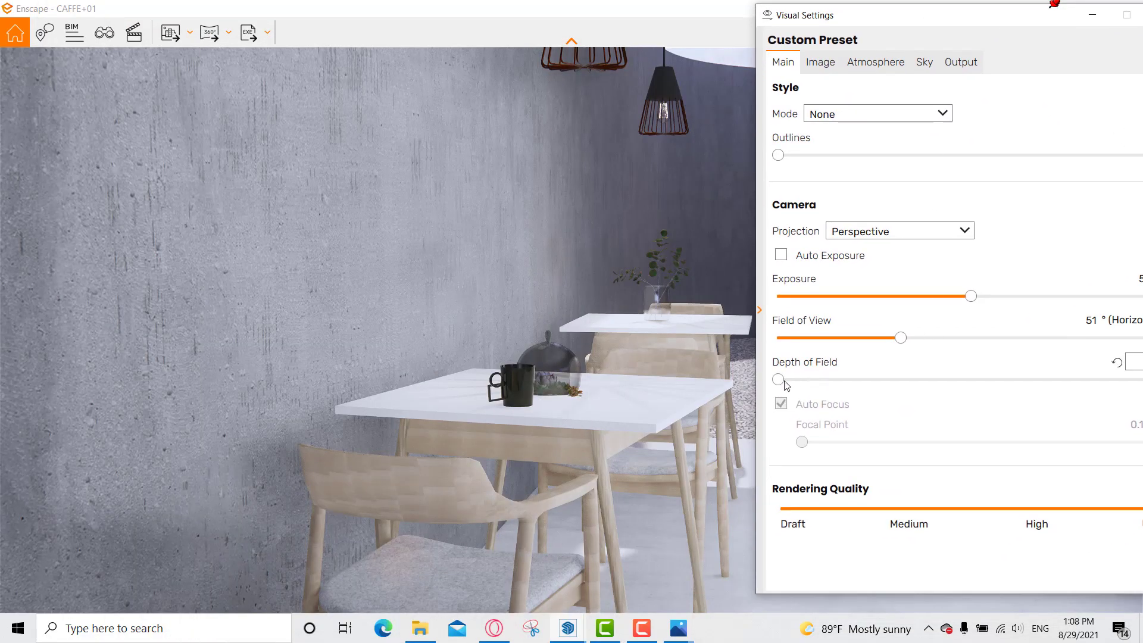
mouse_move(778, 379)
mouse_down()
mouse_move(844, 379)
mouse_move(773, 382)
mouse_up()
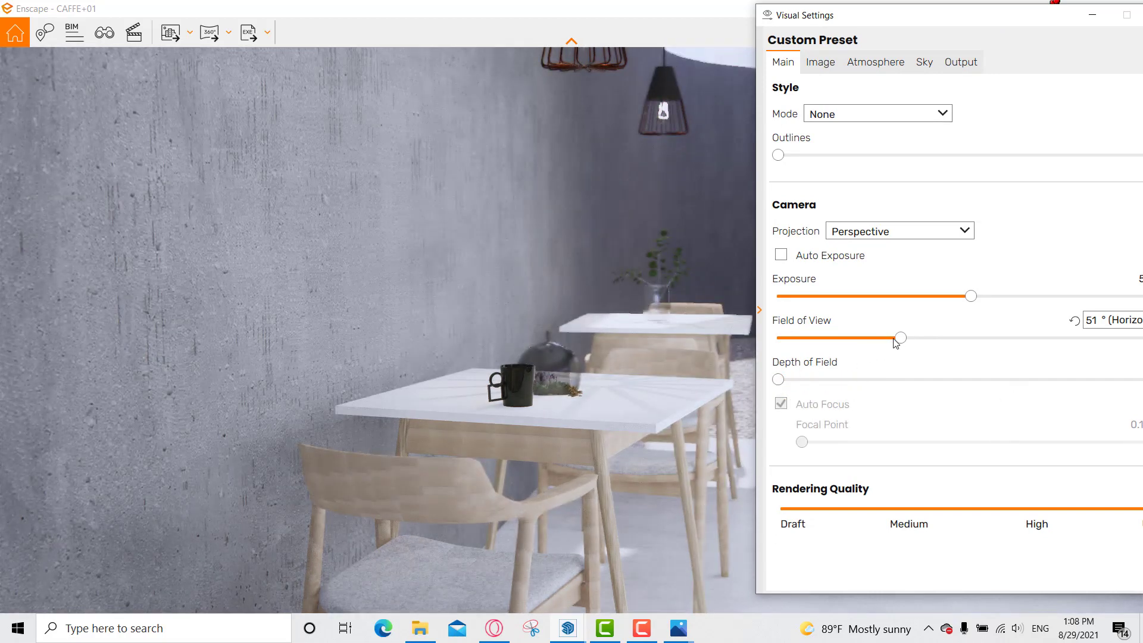
drag(901, 338, 798, 346)
Frame a close-up of the plant vase, the mug and the glass terrarium on the two tables.
drag(381, 333, 612, 269)
scroll(613, 269, down, 1)
key(a)
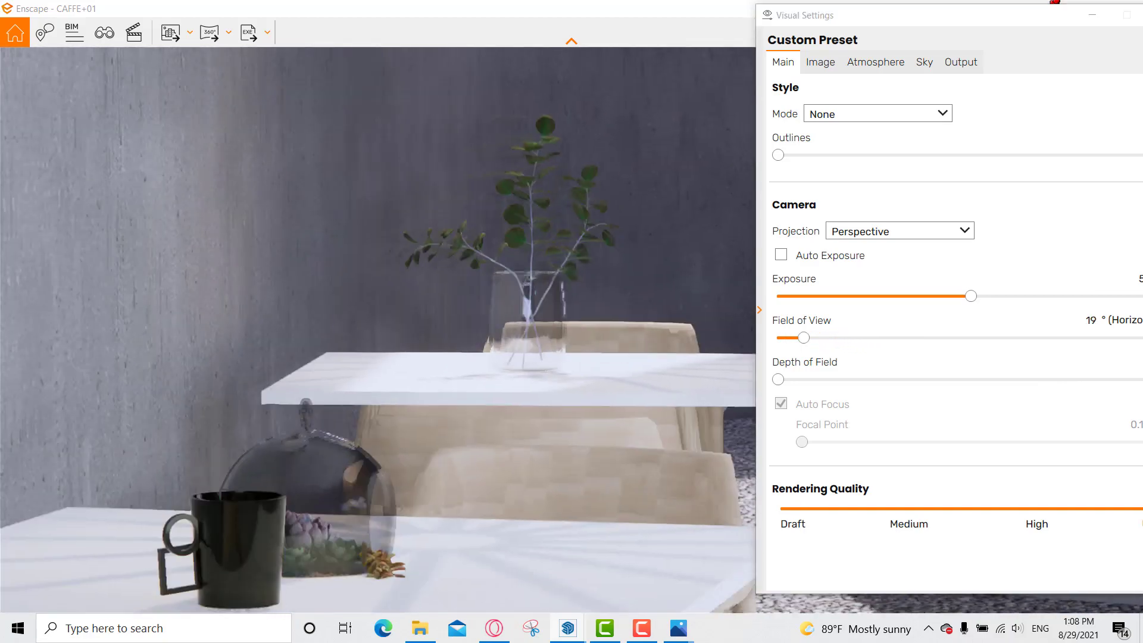
drag(476, 322, 526, 308)
key(e)
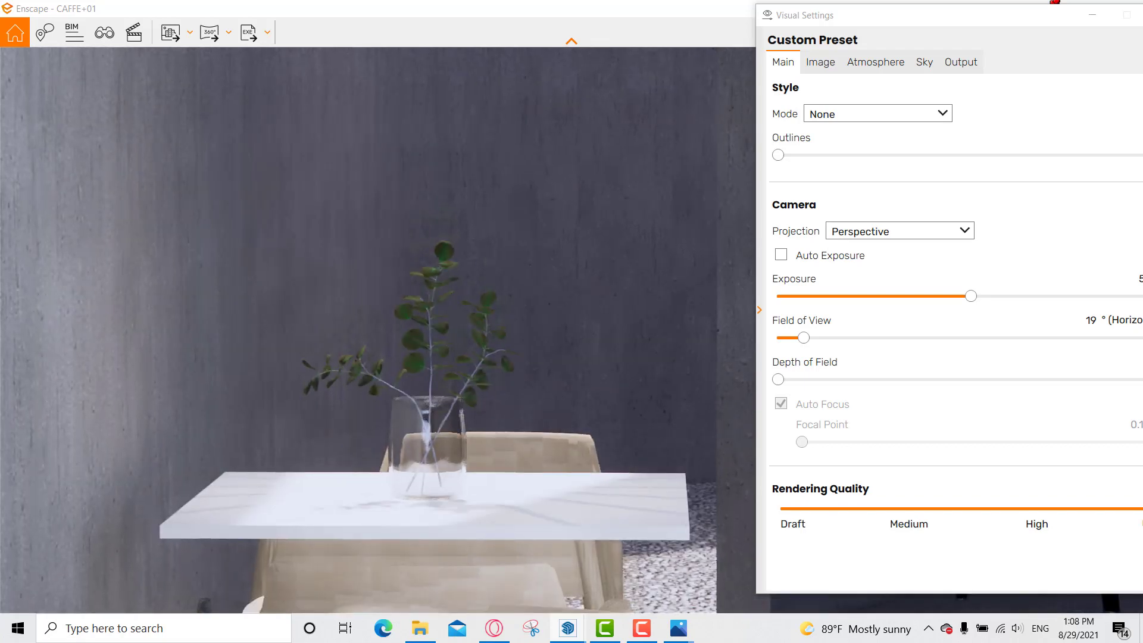
key(q)
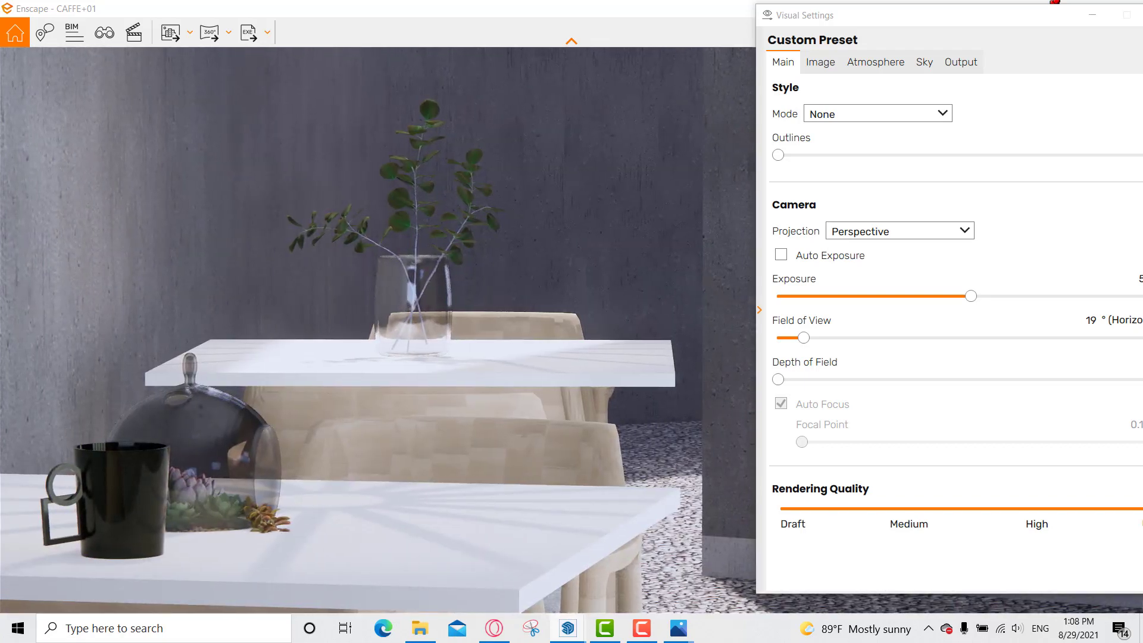
key(s)
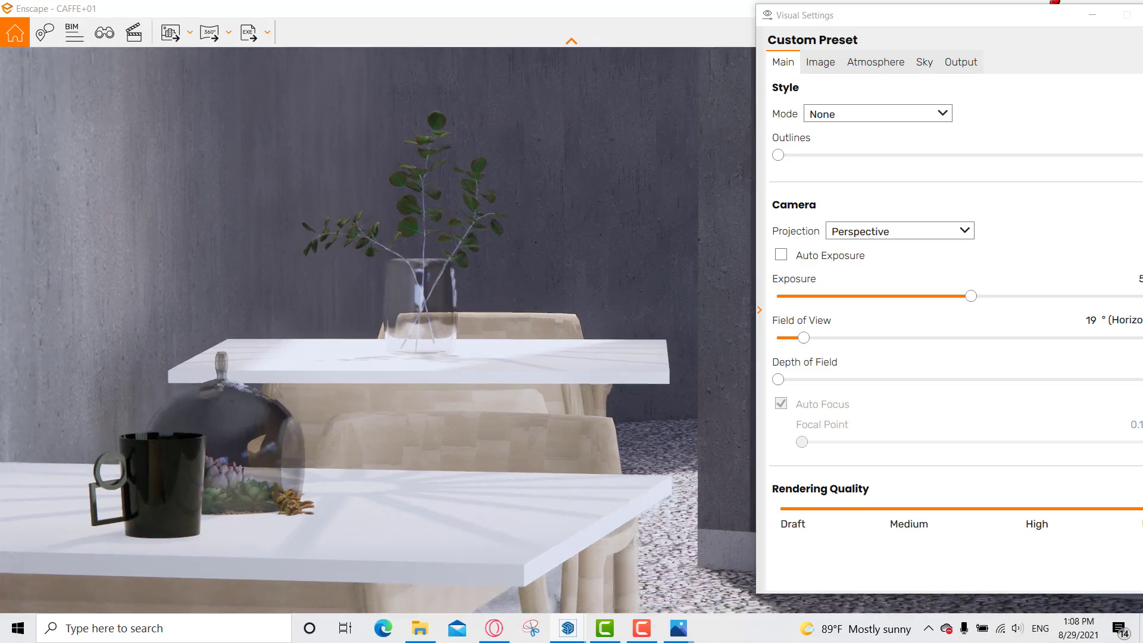
Raise the render camera from the tables and frame the two pendant lamps close up against the concrete wall.
drag(476, 357, 475, 238)
key(e)
key(q)
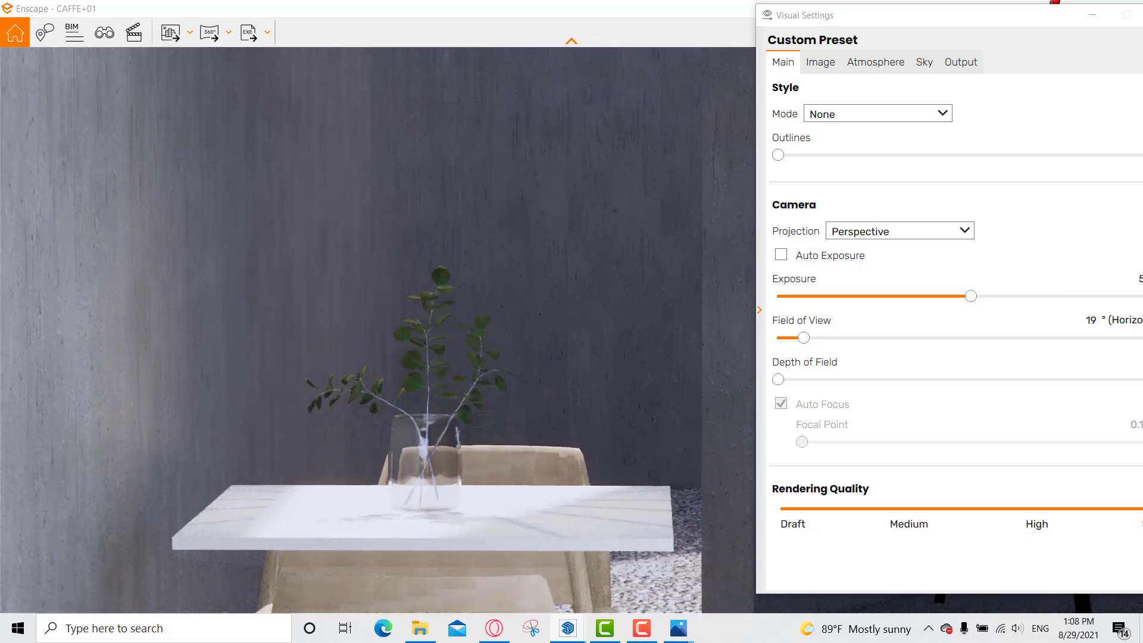
key(q)
middle_drag(381, 238, 337, 572)
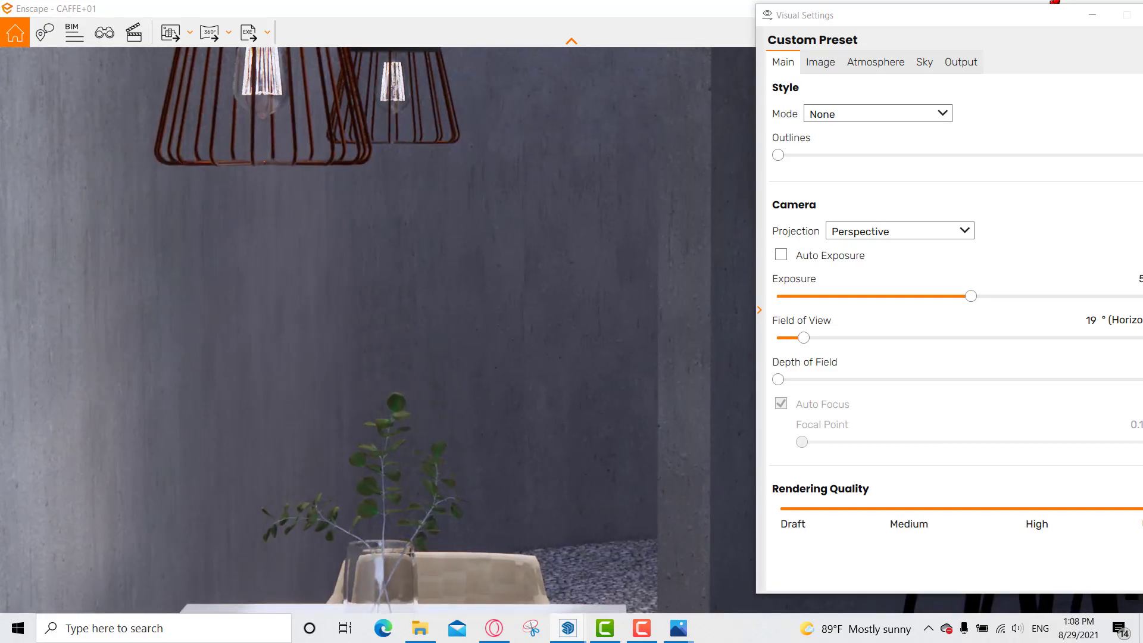
drag(333, 238, 370, 369)
key(e)
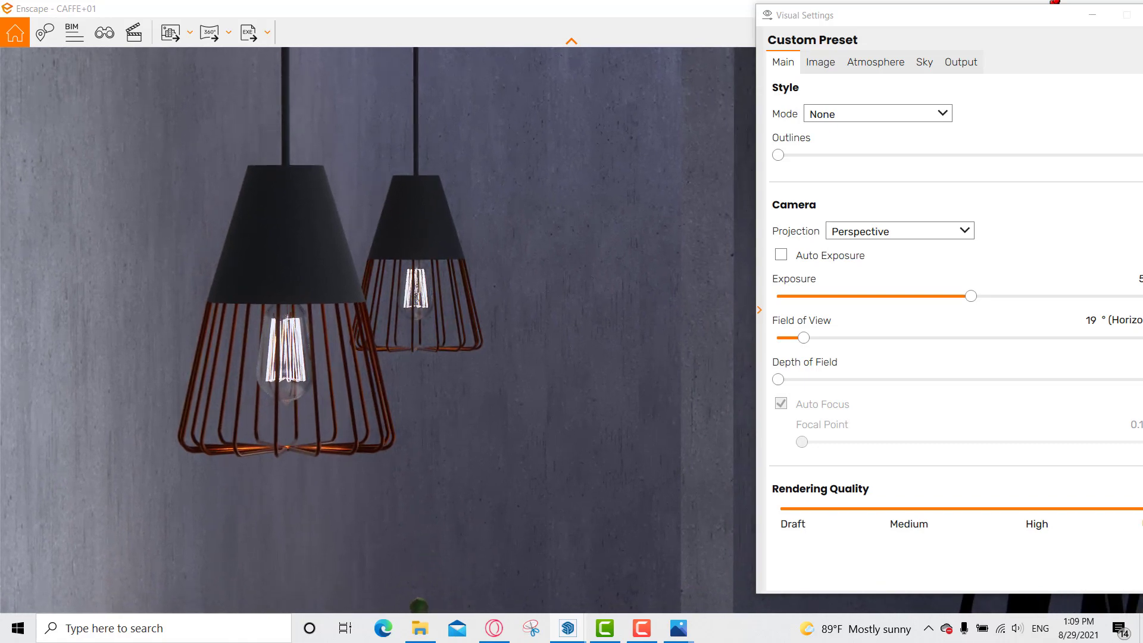
drag(370, 321, 319, 302)
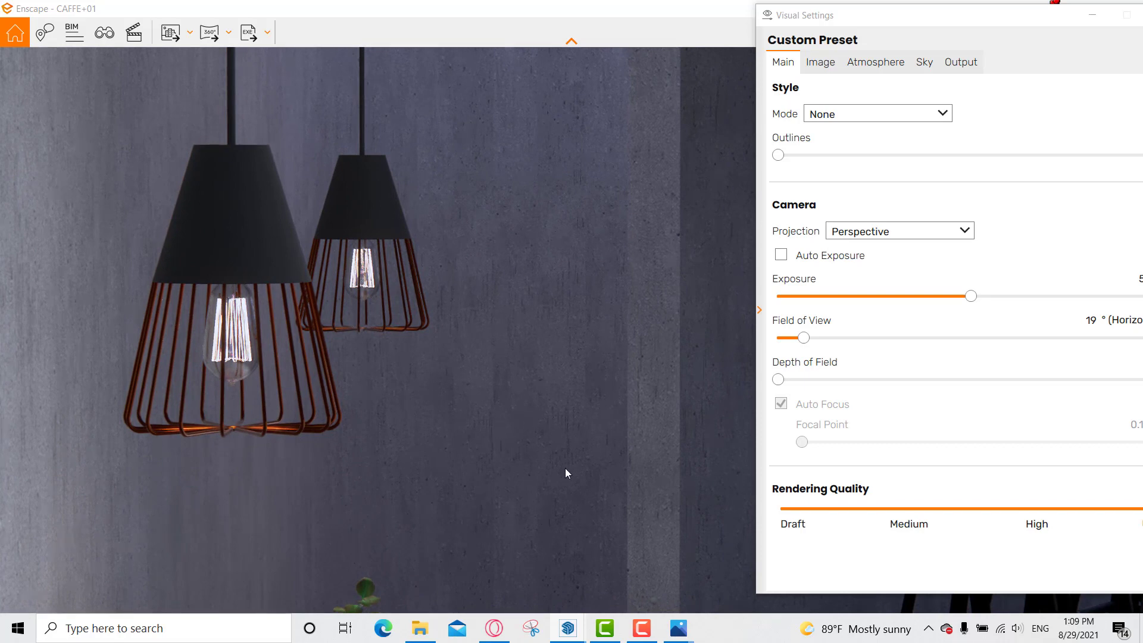
Put away the visual settings and render windows, and open the Sketch Up Files folder from the desktop.
click(1092, 15)
click(1057, 8)
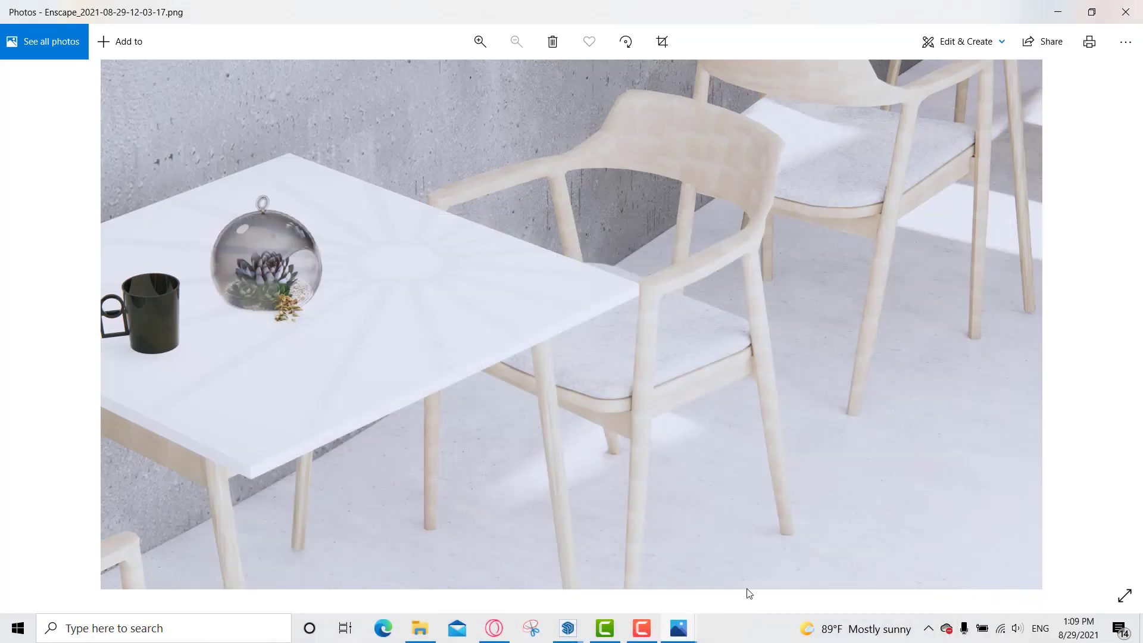
mouse_move(570, 634)
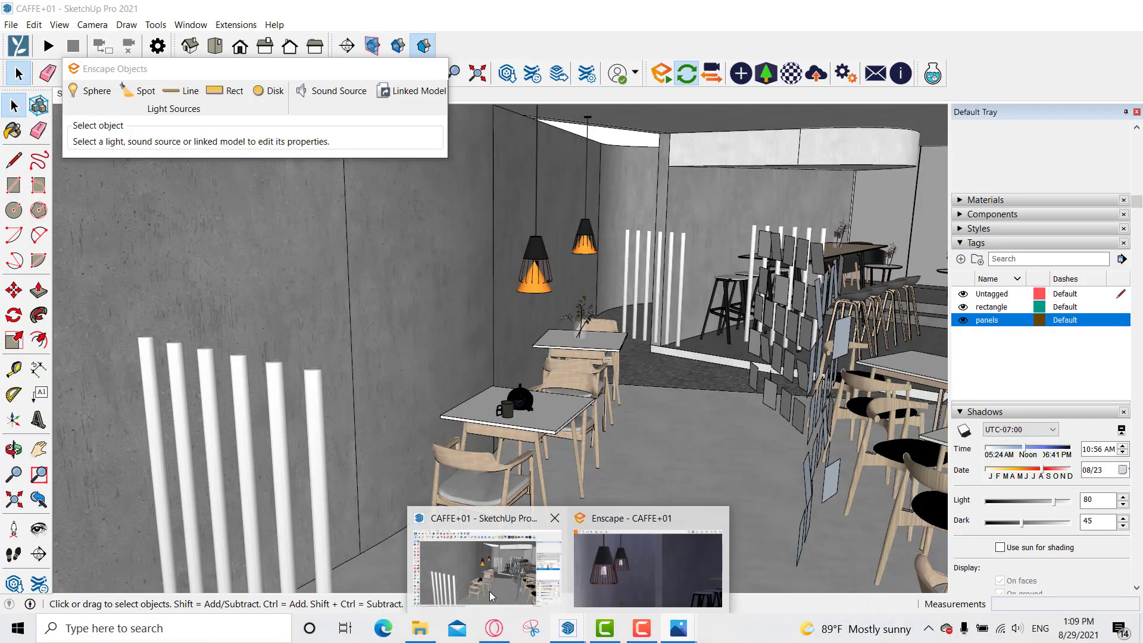
click(527, 606)
mouse_move(410, 638)
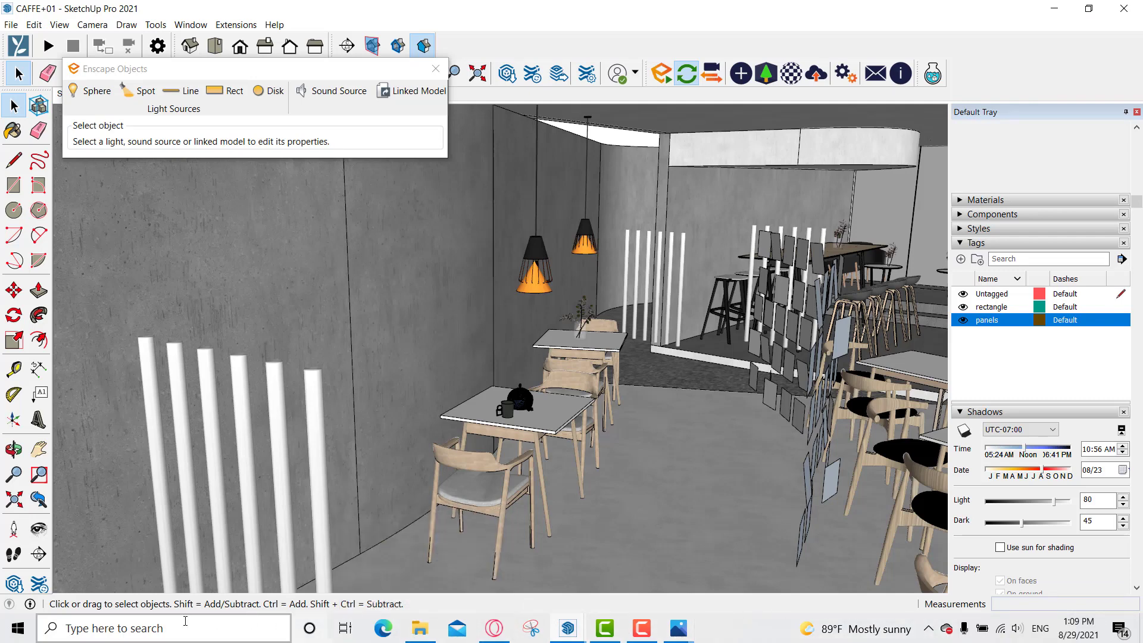
click(1139, 637)
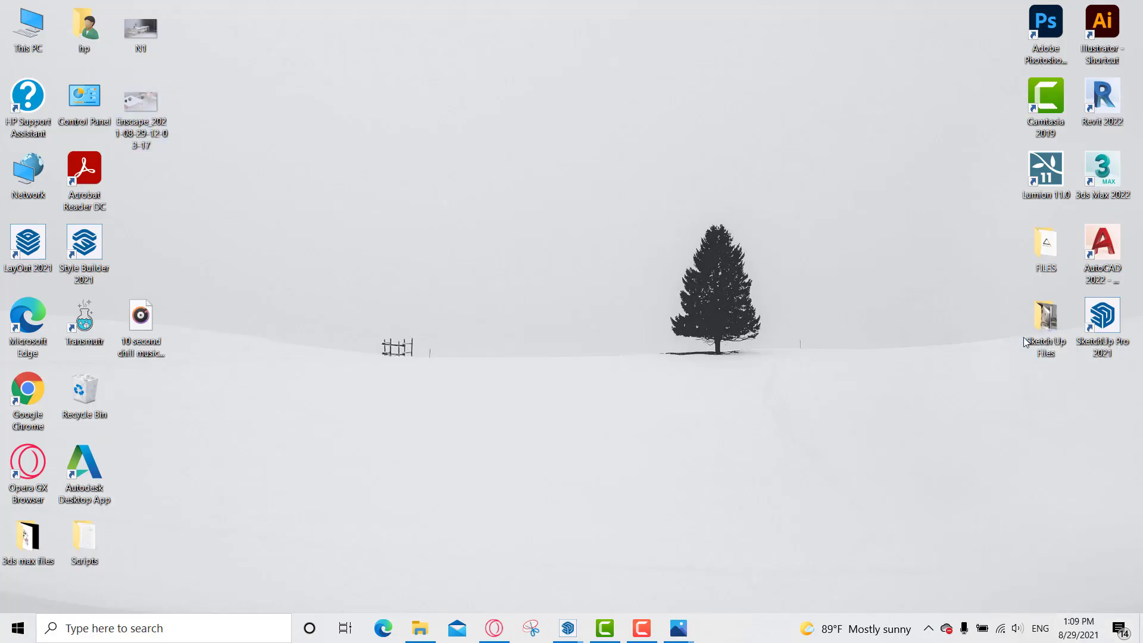
double_click(1046, 324)
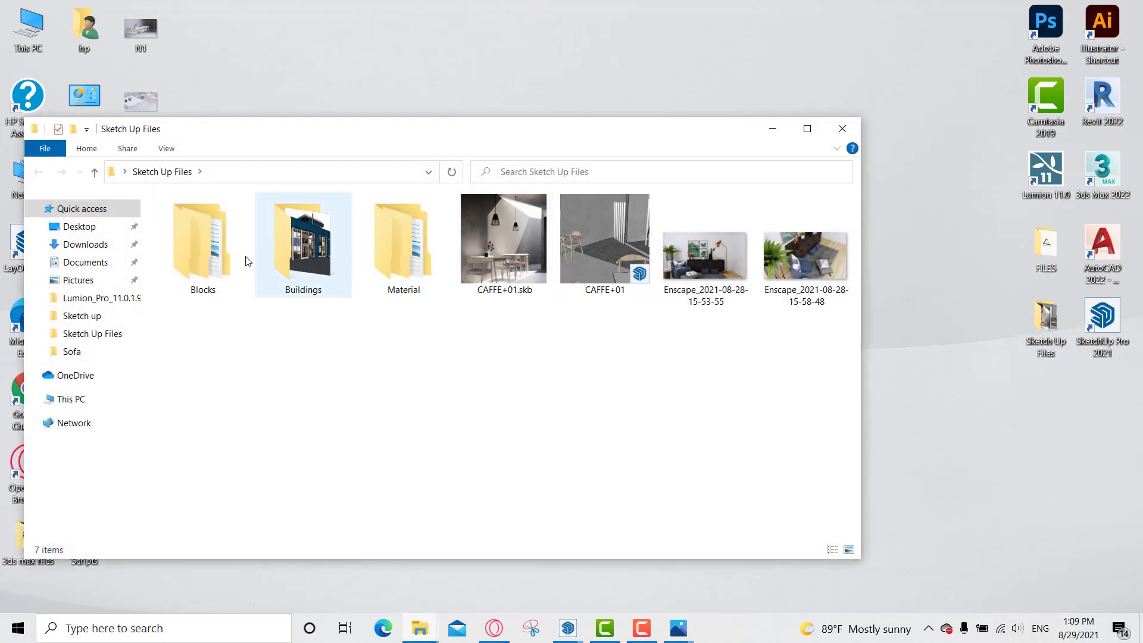
Open the Green folder inside Blocks and switch back to the SketchUp café model.
double_click(206, 250)
double_click(218, 221)
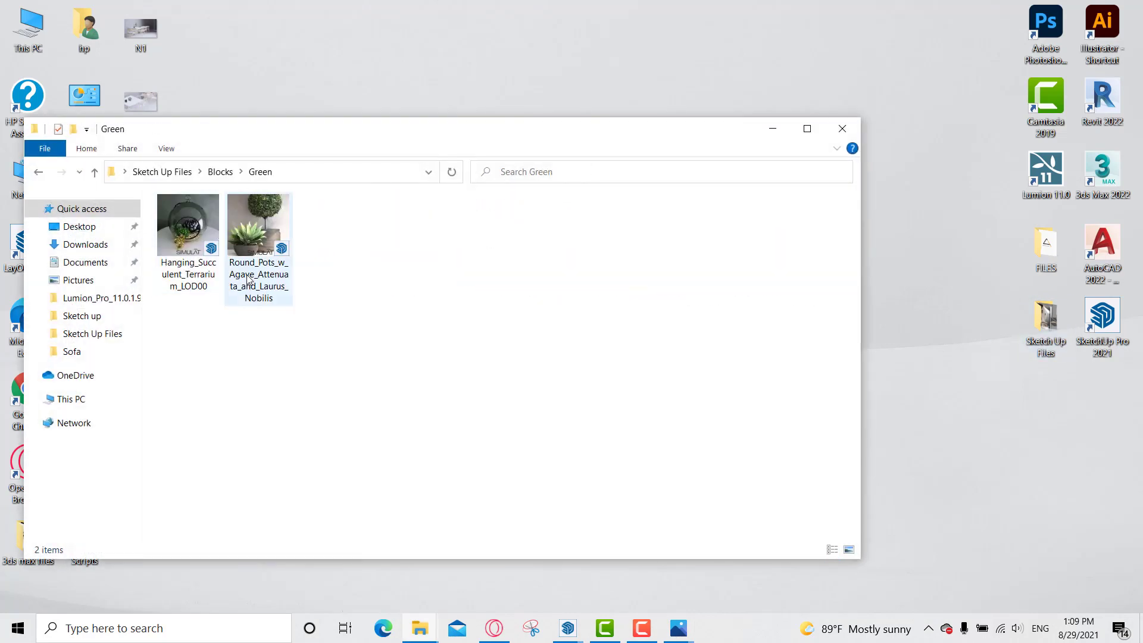
mouse_move(575, 628)
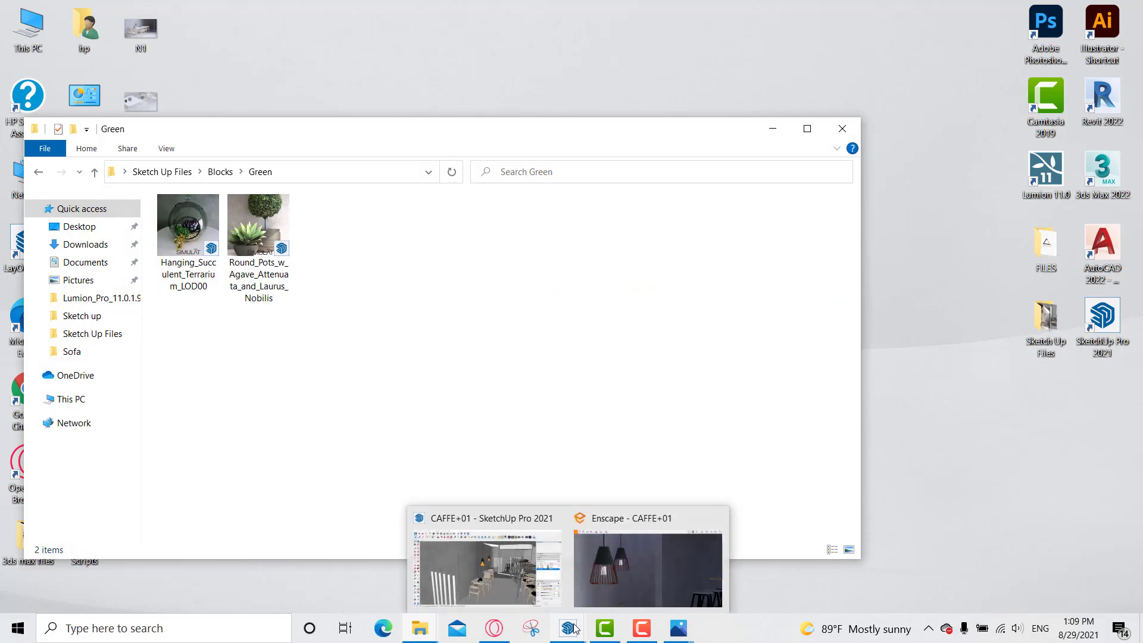
click(476, 559)
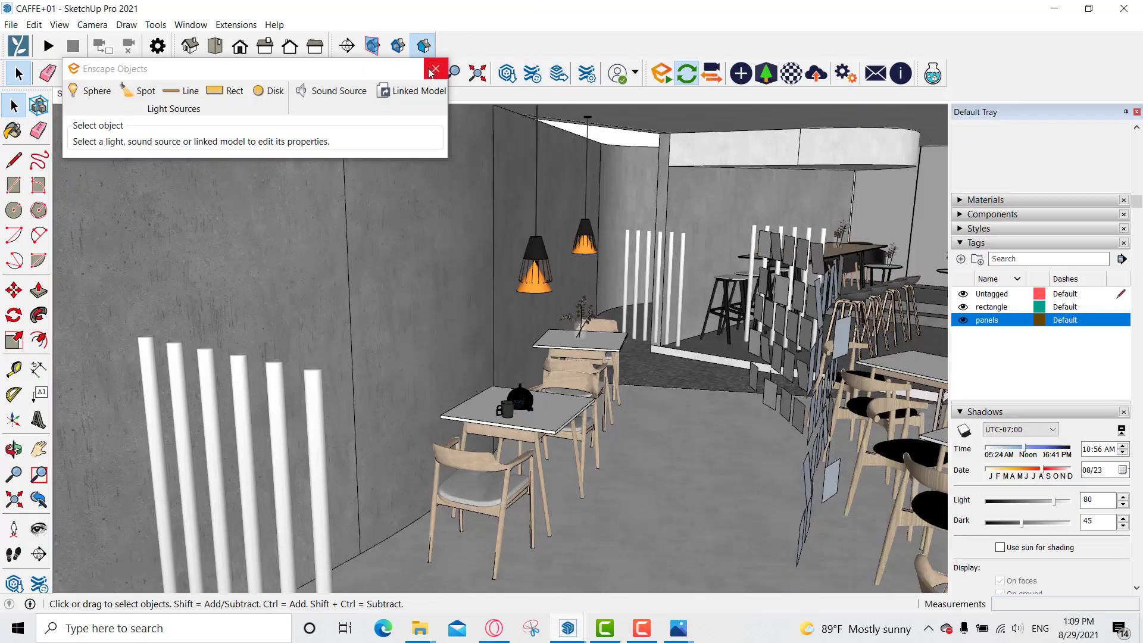
Show the café from the top in parallel projection with free space beside the building.
click(220, 47)
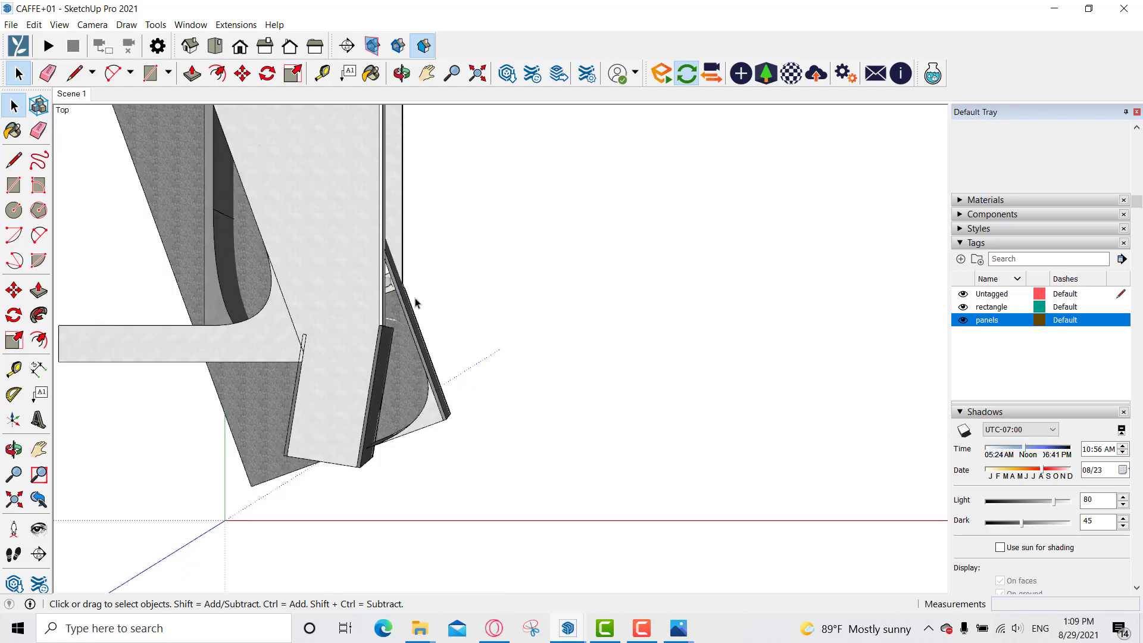
shift+middle_drag(452, 296, 515, 306)
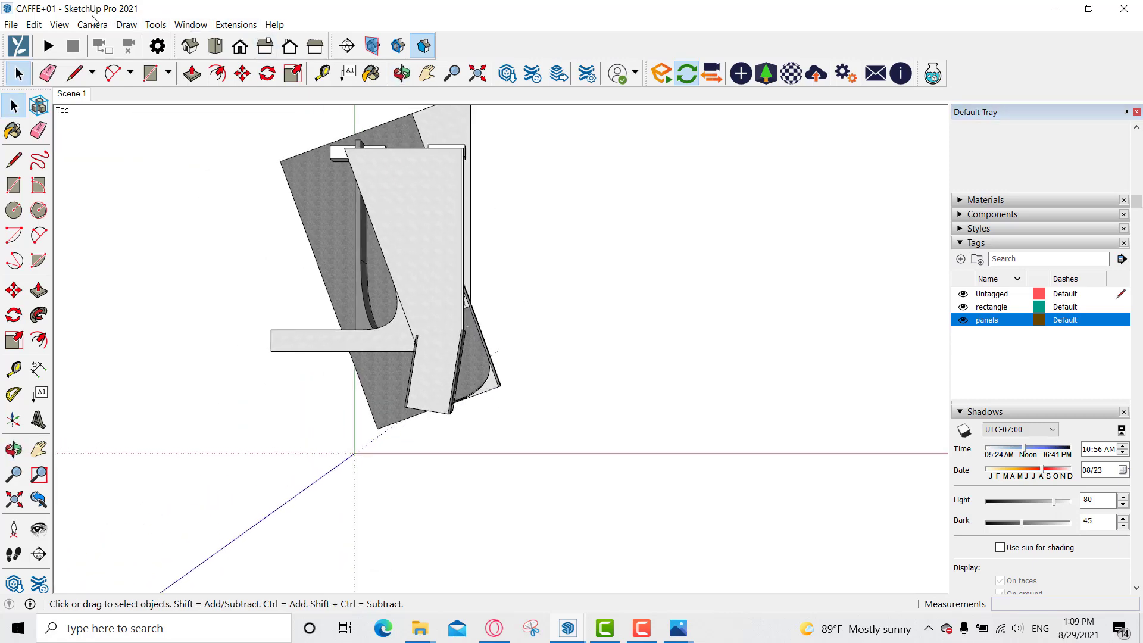
click(92, 25)
click(122, 86)
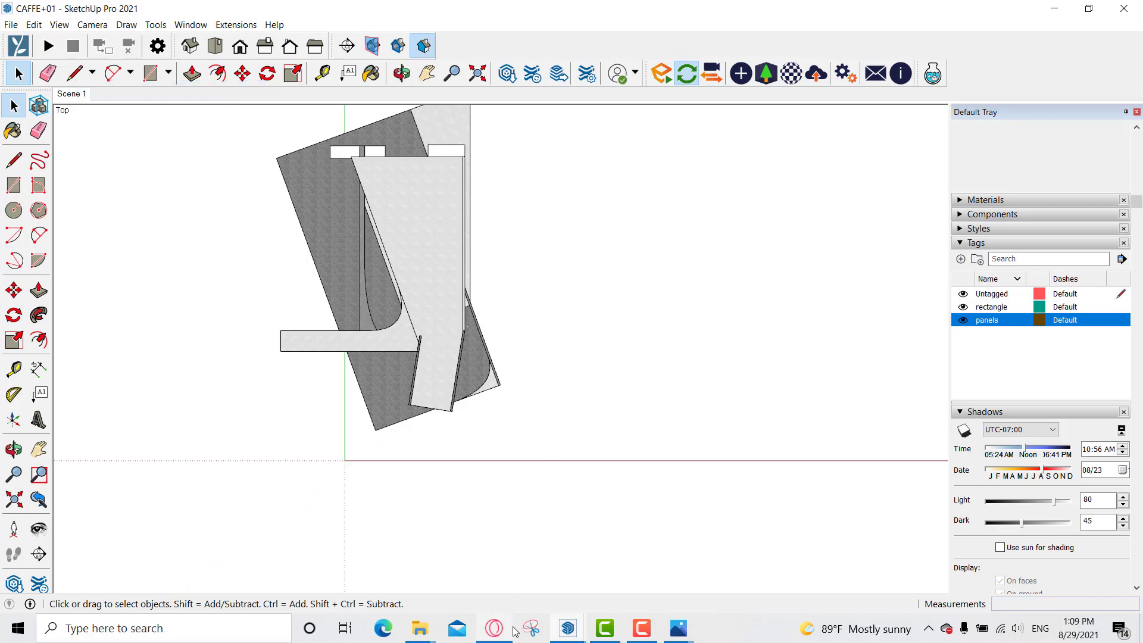
Close the Downloads folder window and bring the Green plant folder to the front.
mouse_move(425, 637)
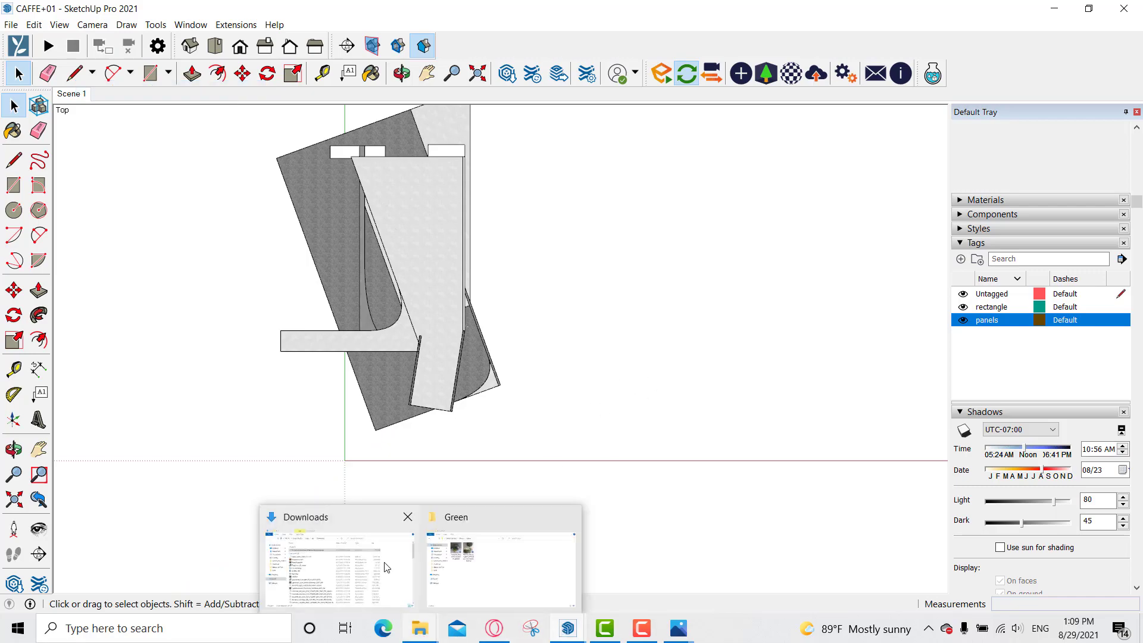
click(404, 519)
click(417, 587)
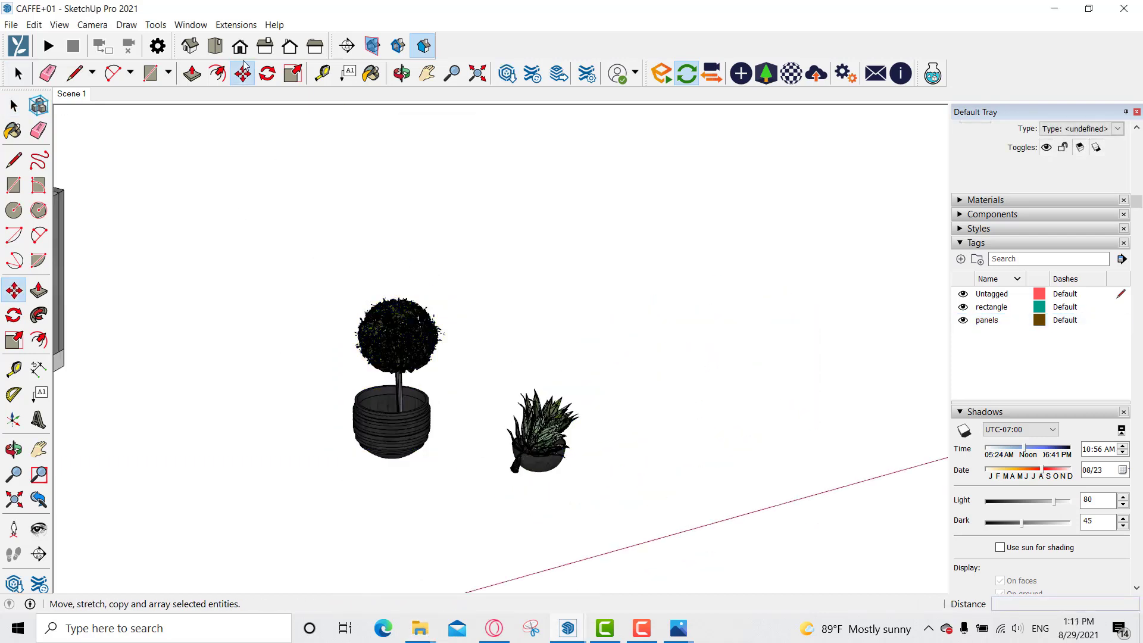
Select the round potted tree in top view and move it along the red axis to the café's near corner.
click(215, 48)
scroll(551, 418, down, 2)
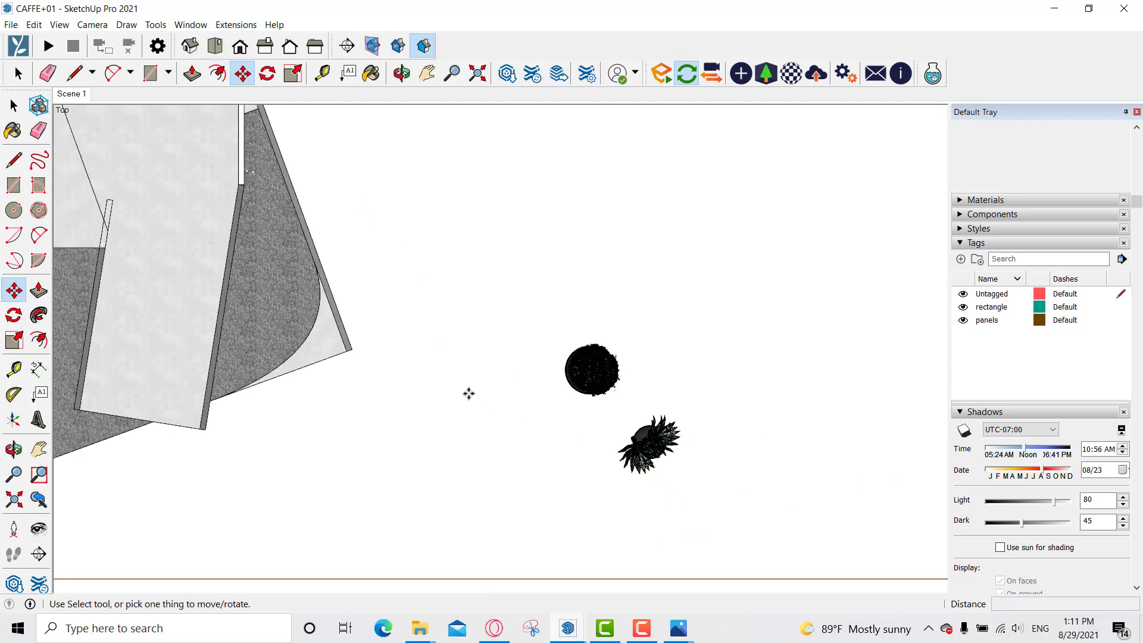
scroll(469, 393, down, 4)
middle_drag(407, 452, 710, 263)
middle_drag(537, 375, 297, 462)
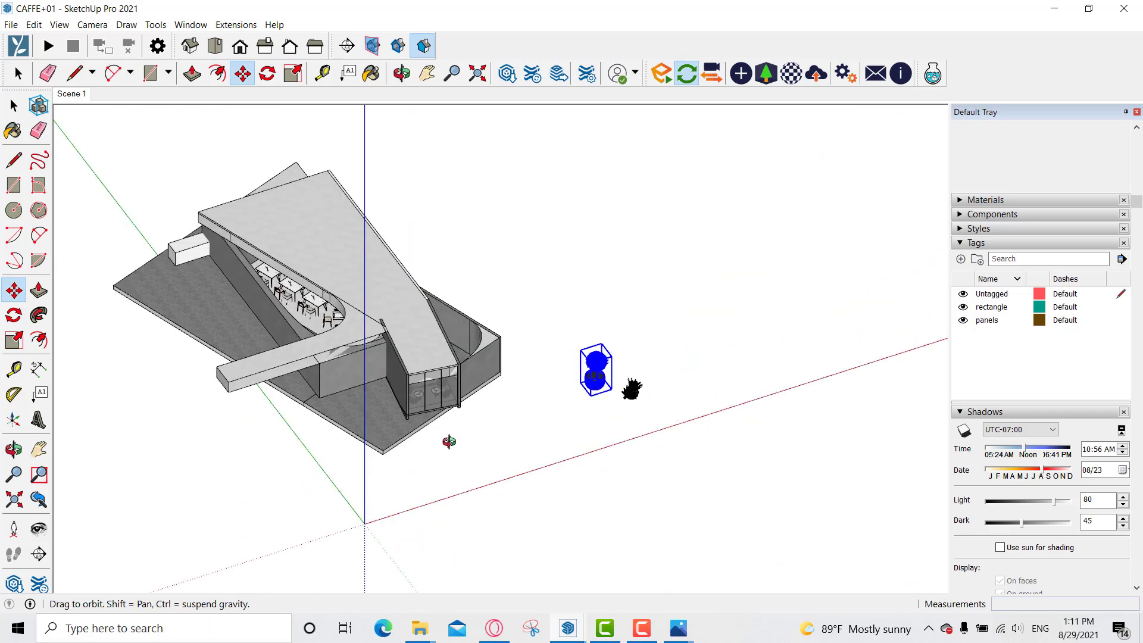
middle_drag(448, 441, 381, 381)
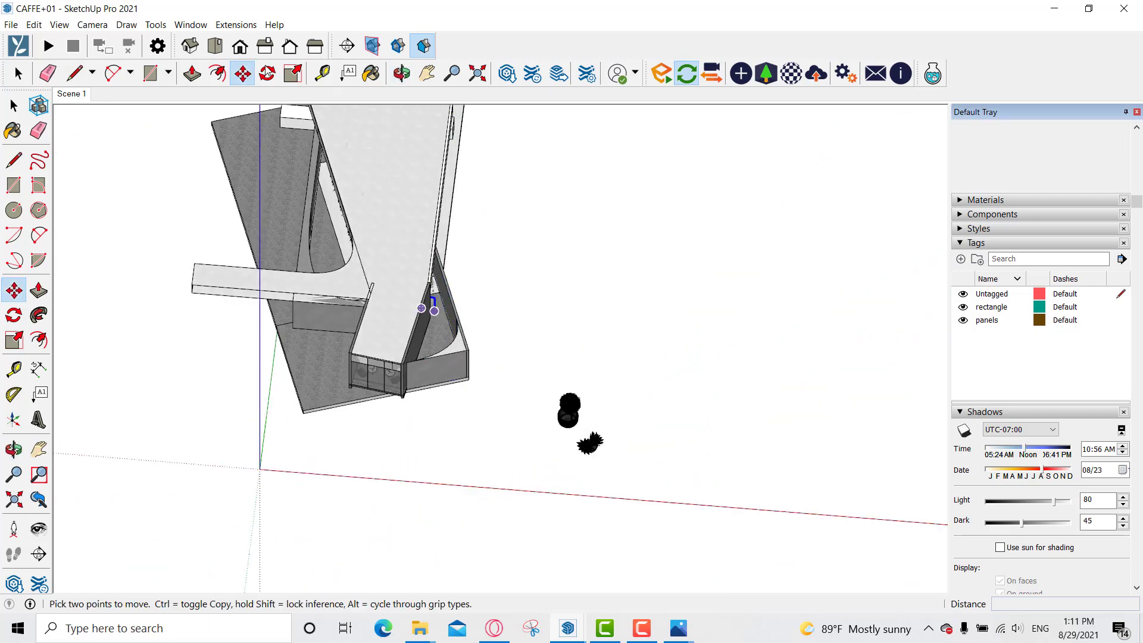
click(215, 46)
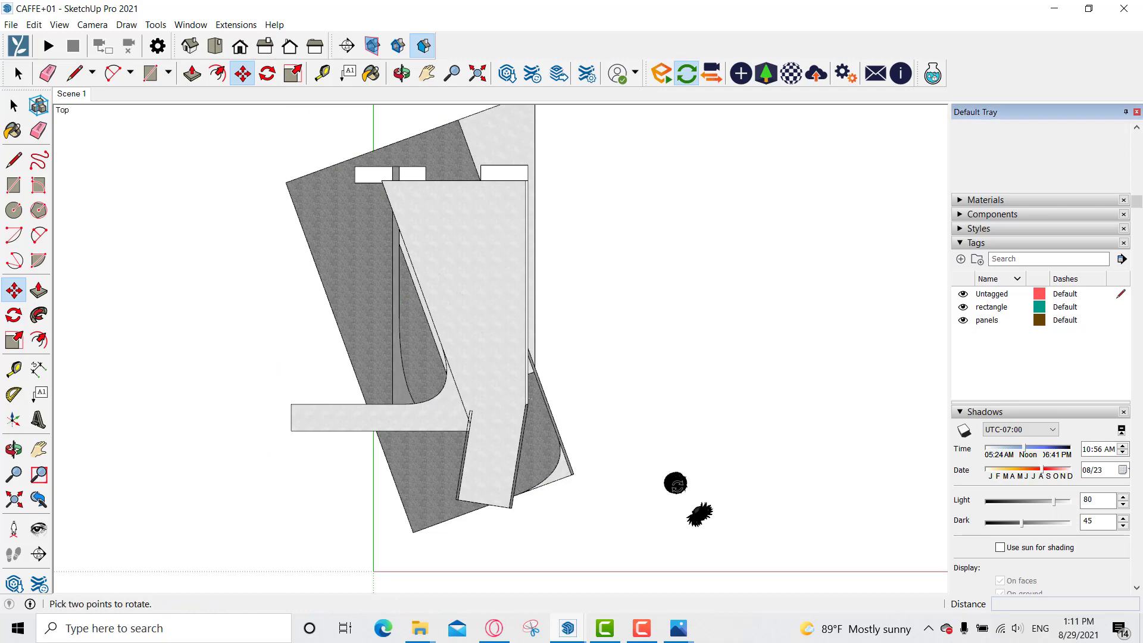
key(space)
click(676, 482)
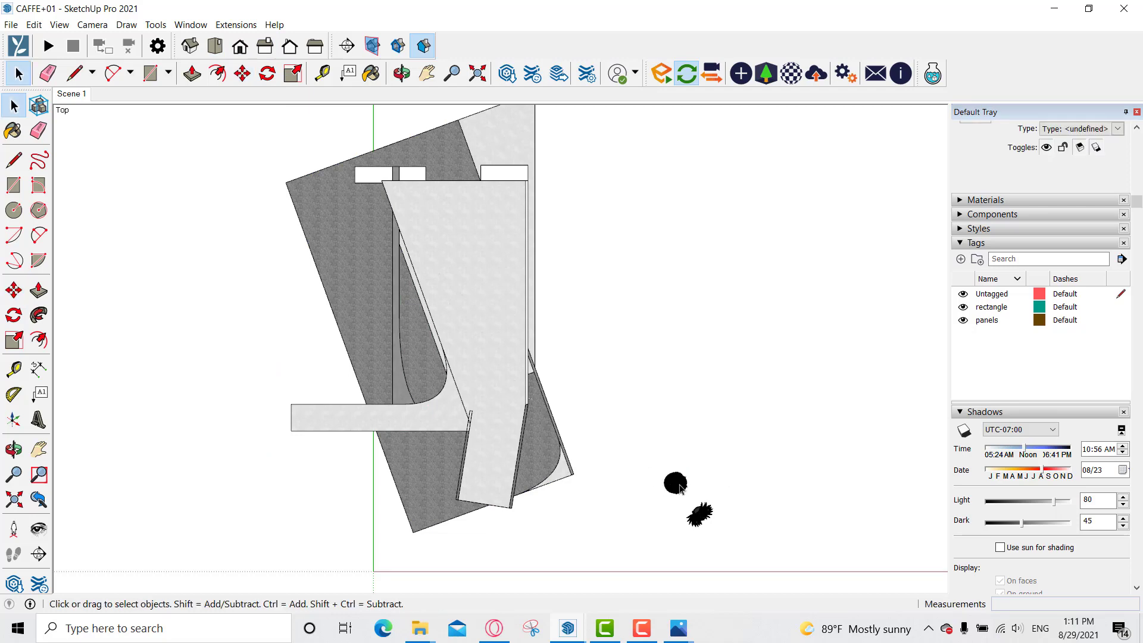
key(m)
click(720, 403)
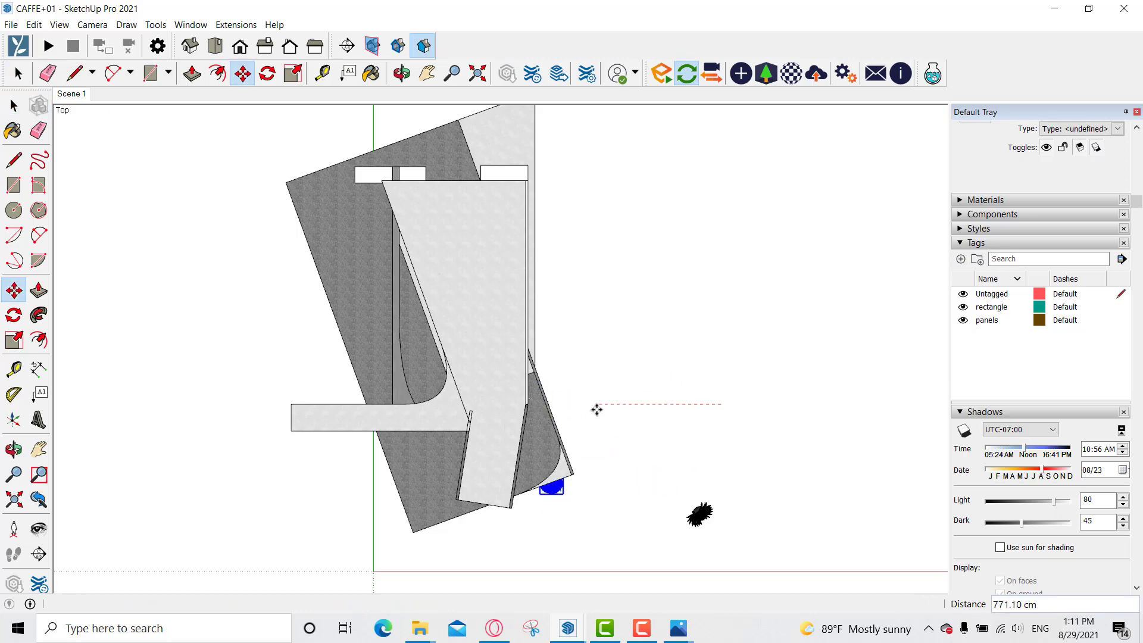
Move the potted tree up against the outside of the café's slanted side wall.
middle_drag(573, 502, 623, 452)
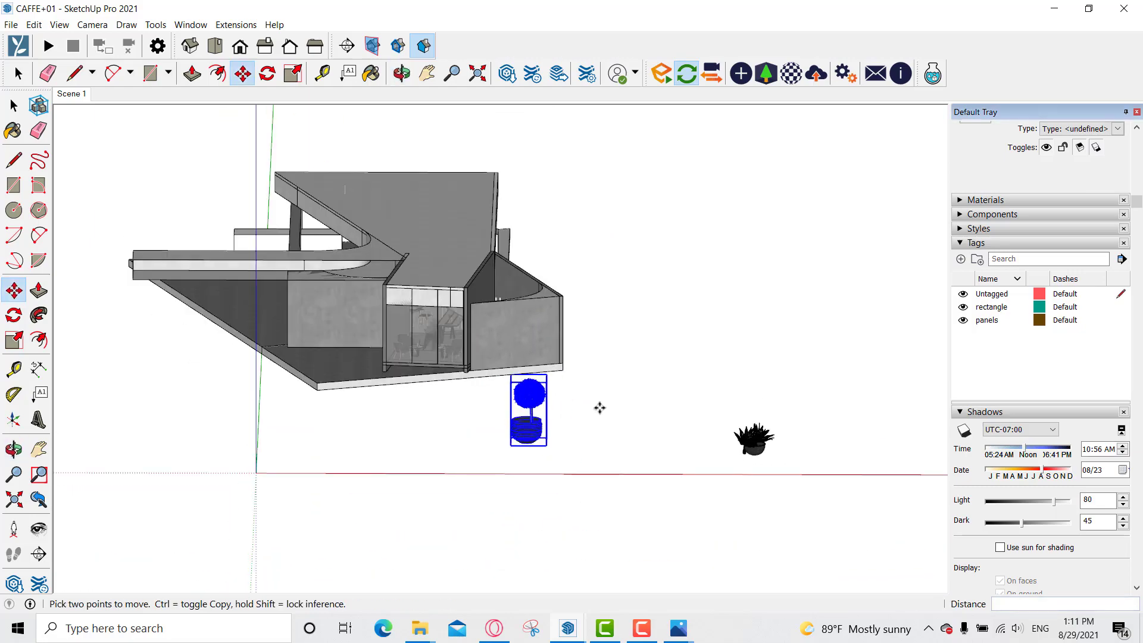
middle_drag(579, 365, 494, 416)
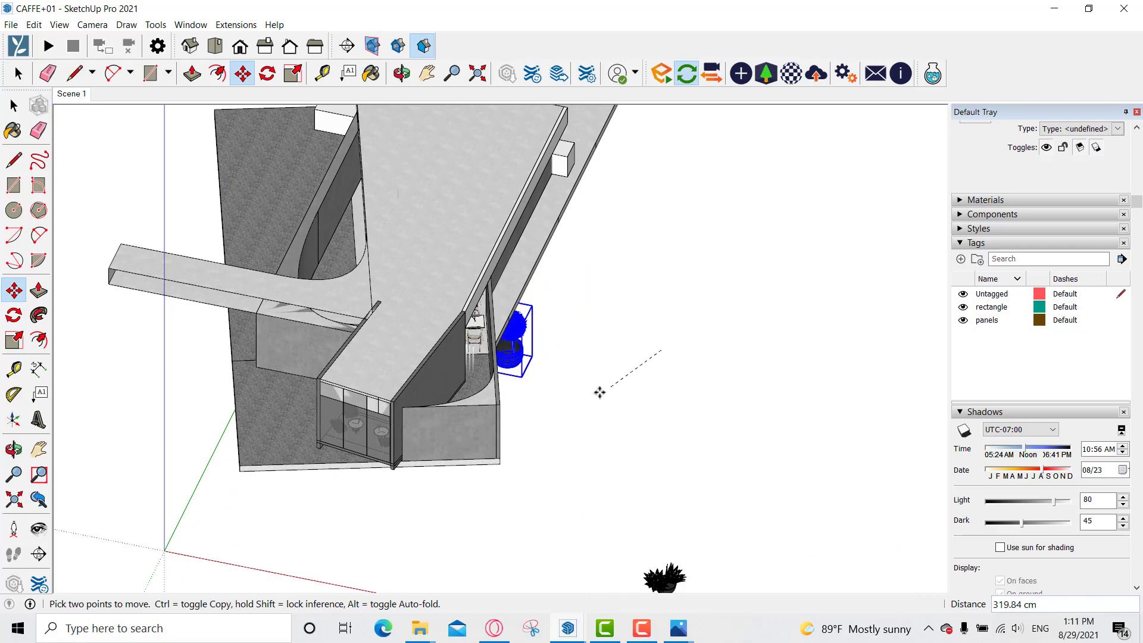
middle_drag(579, 457, 491, 334)
scroll(491, 344, up, 2)
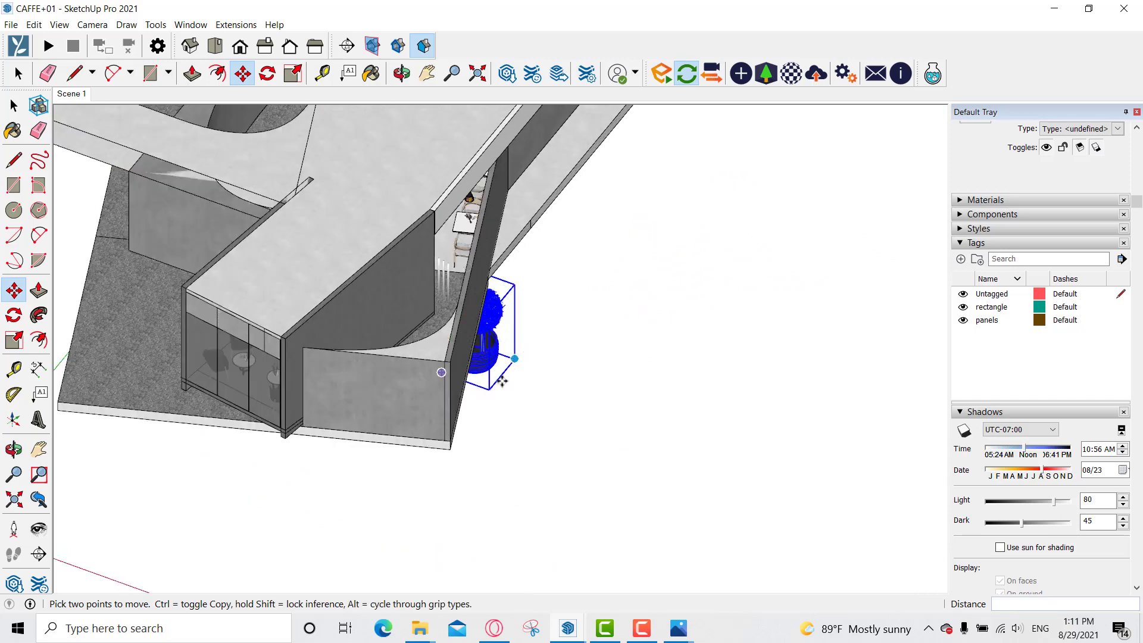
scroll(444, 375, up, 2)
click(413, 337)
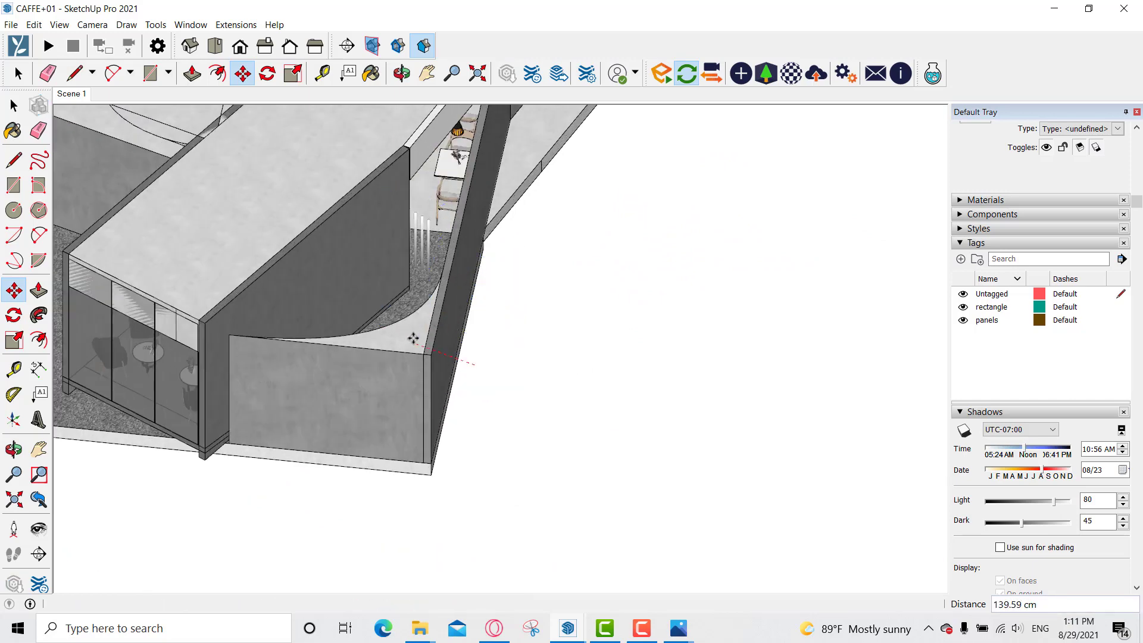
key(ctrl+z)
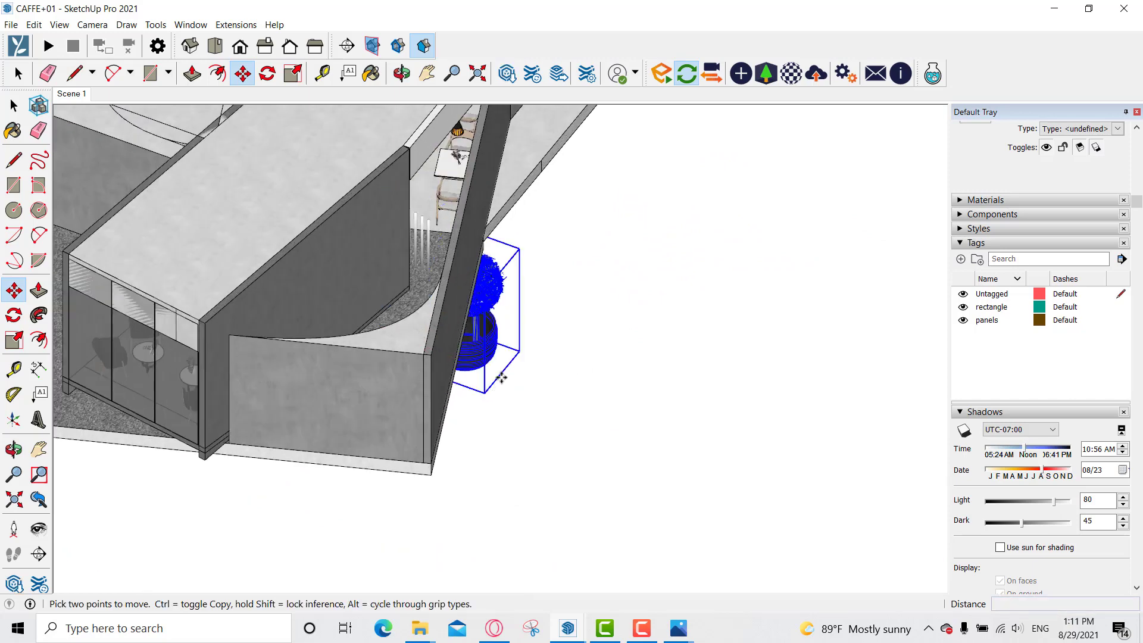
Move the potted tree through the slanted side wall into the gravel courtyard beside the curved wall.
middle_drag(497, 384, 602, 527)
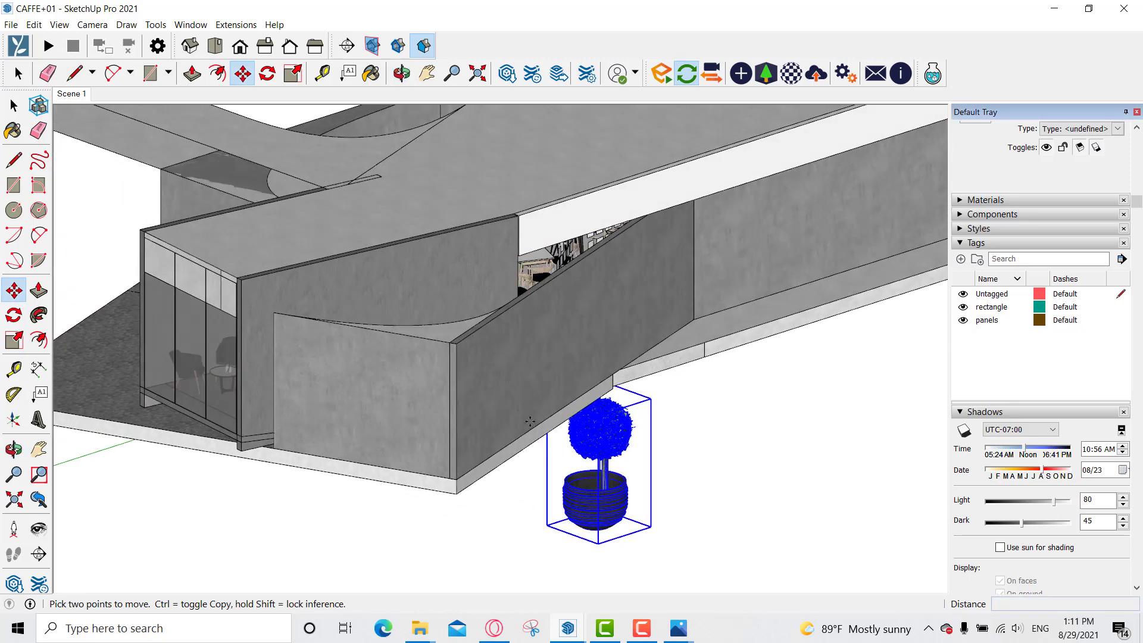
click(593, 525)
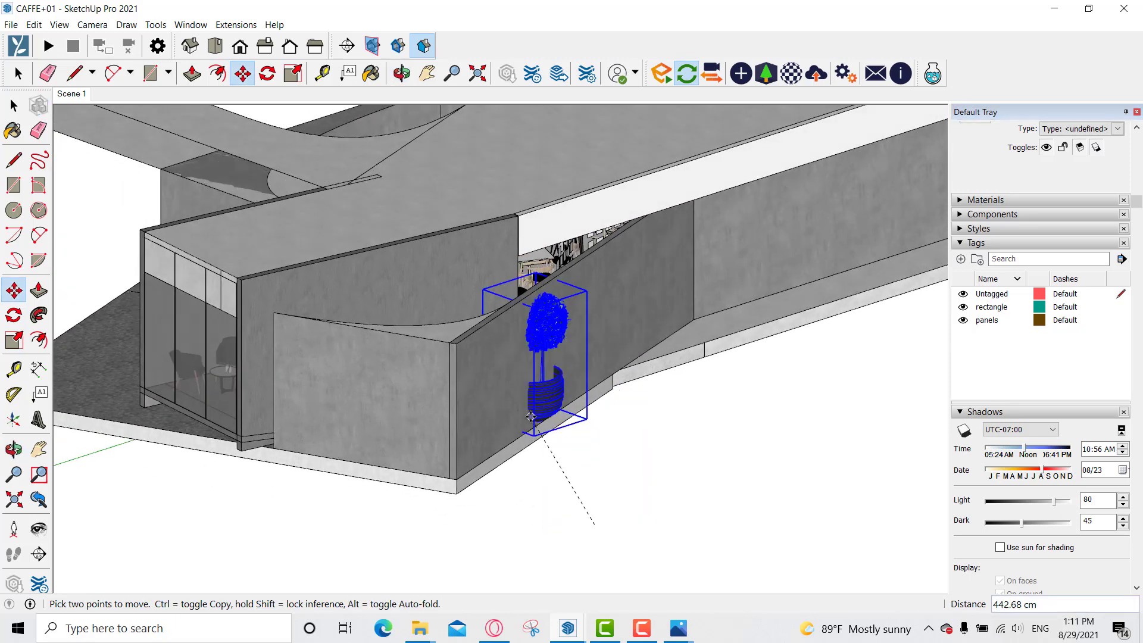
click(515, 410)
middle_drag(515, 411, 753, 604)
click(619, 491)
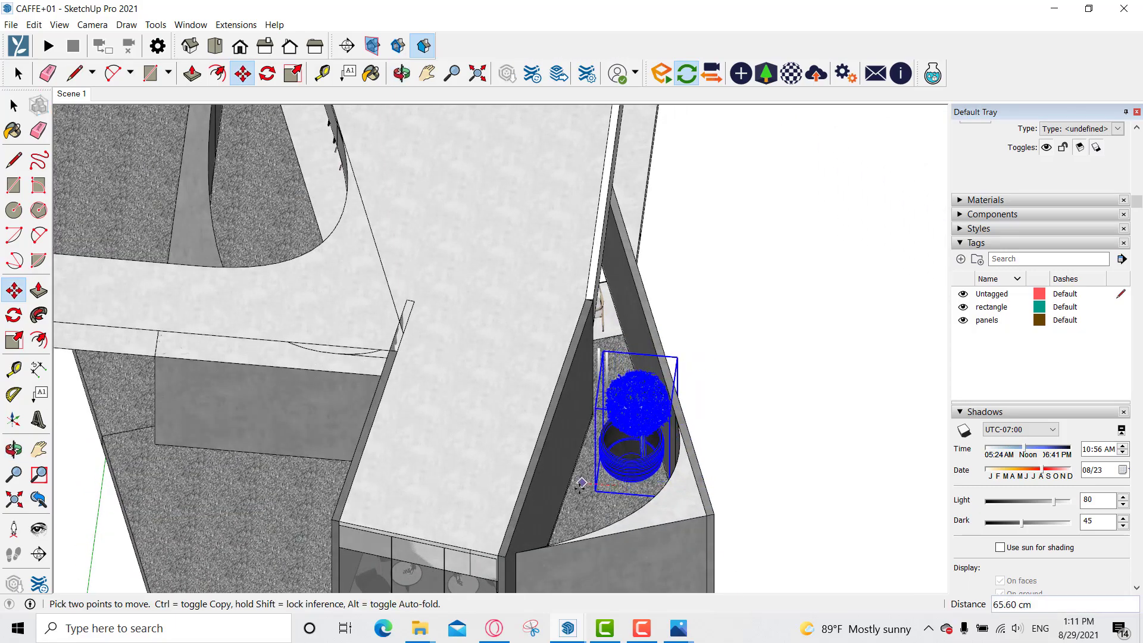
middle_drag(607, 487, 732, 420)
scroll(690, 467, up, 8)
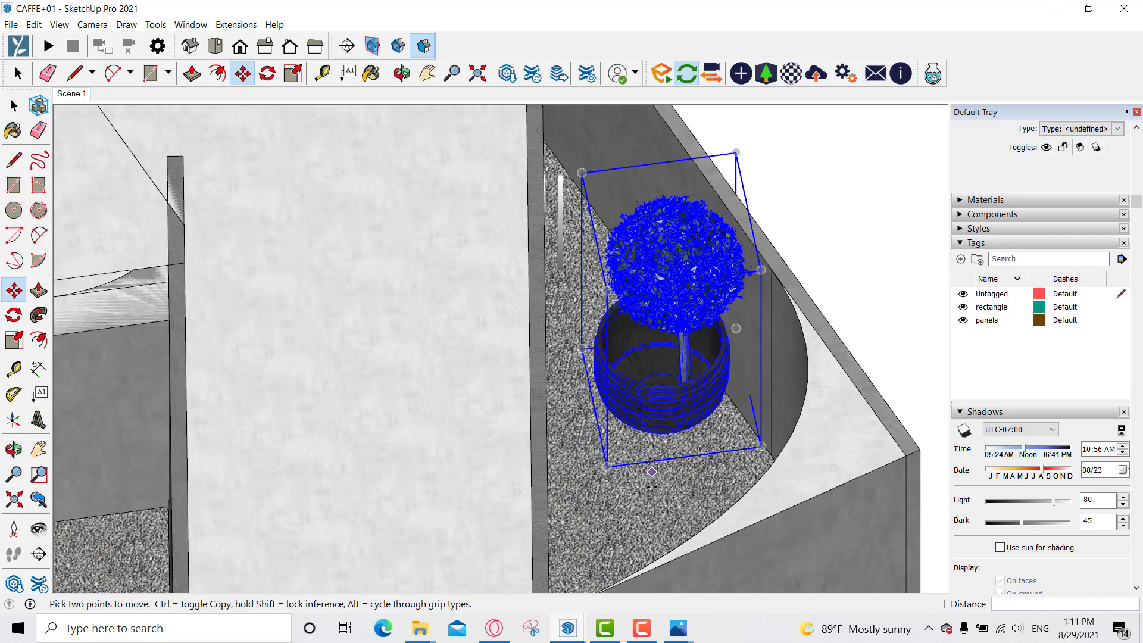
middle_drag(684, 476, 686, 485)
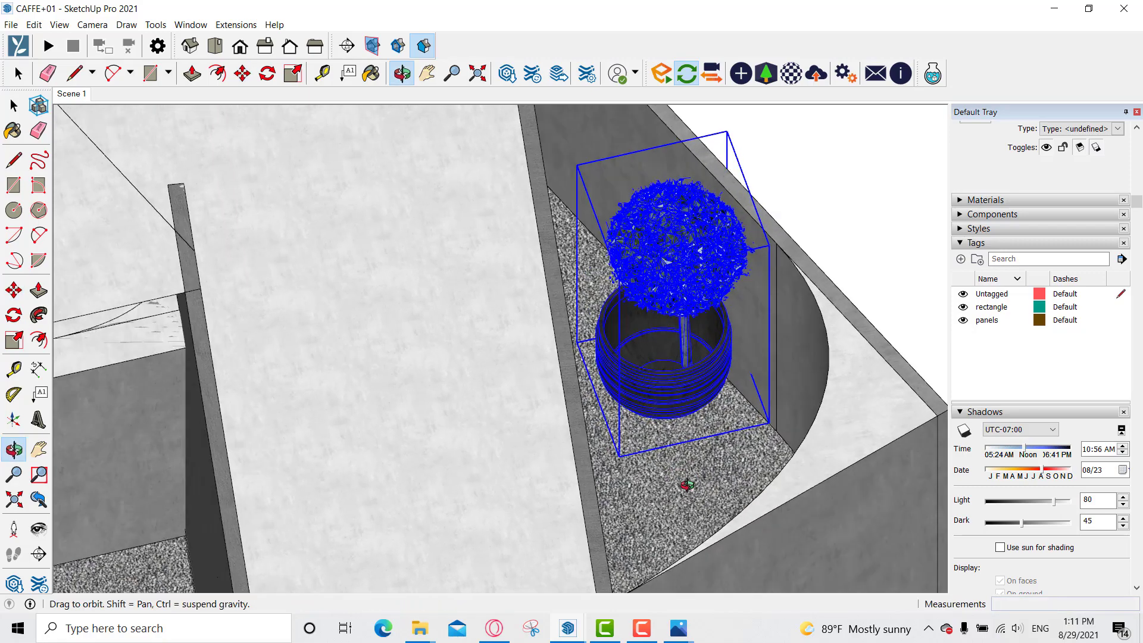
From the Scene 1 view, lower the potted tree about 48 cm toward the courtyard floor.
click(69, 94)
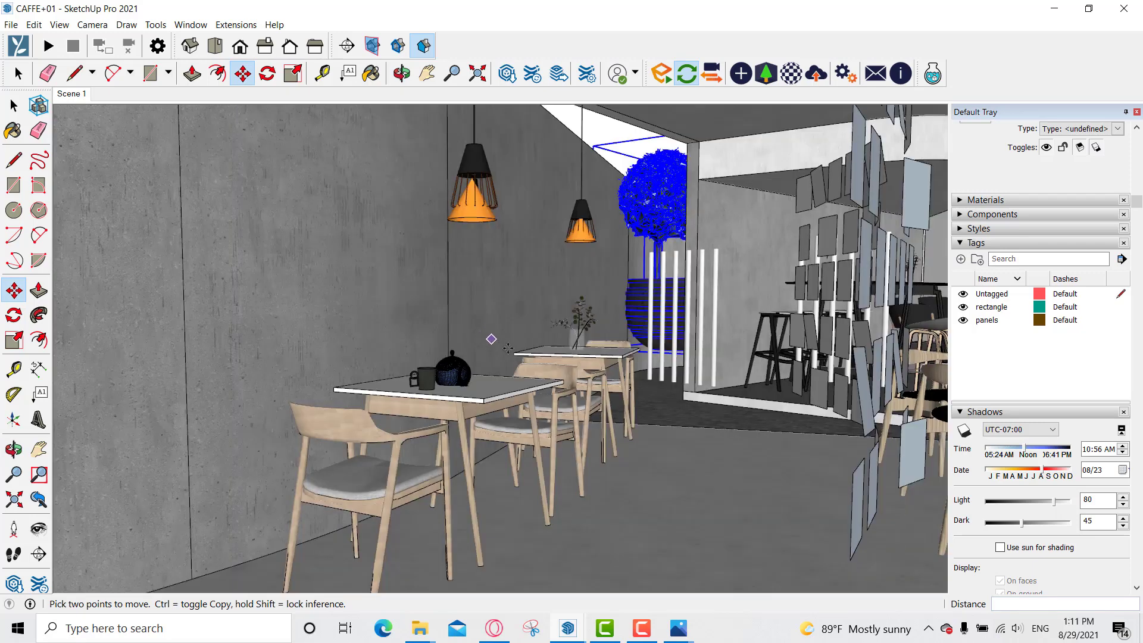
scroll(626, 303, up, 3)
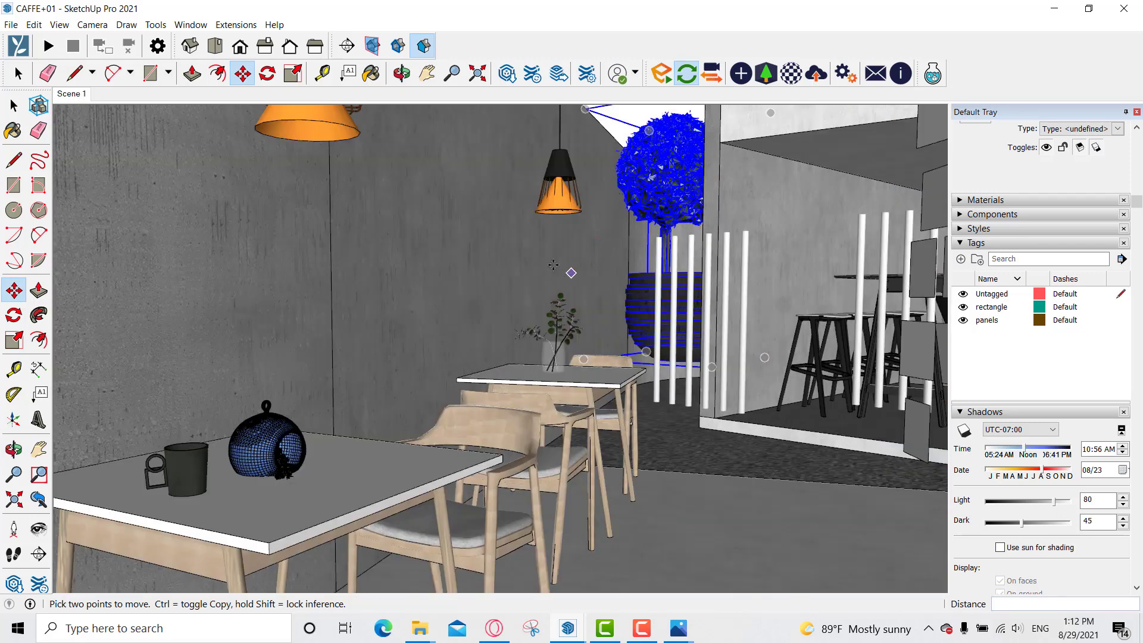
click(500, 254)
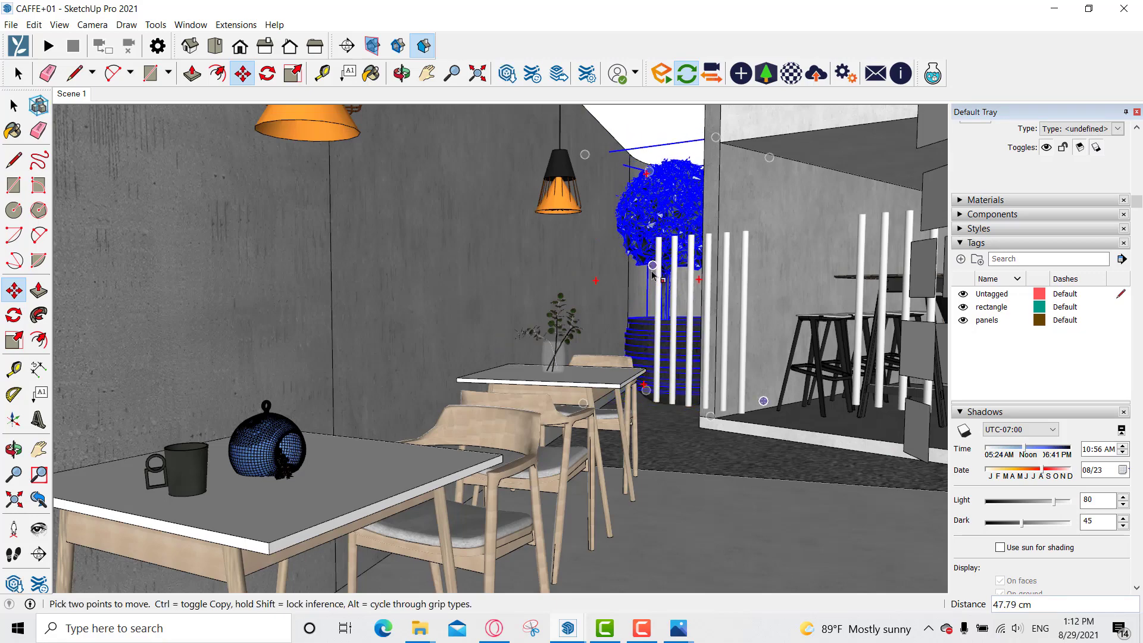
Scale the potted tree down by a factor of 0.65 from a corner of its bounding box.
key(s)
middle_drag(621, 171, 940, 420)
scroll(663, 297, down, 1)
middle_drag(530, 295, 581, 329)
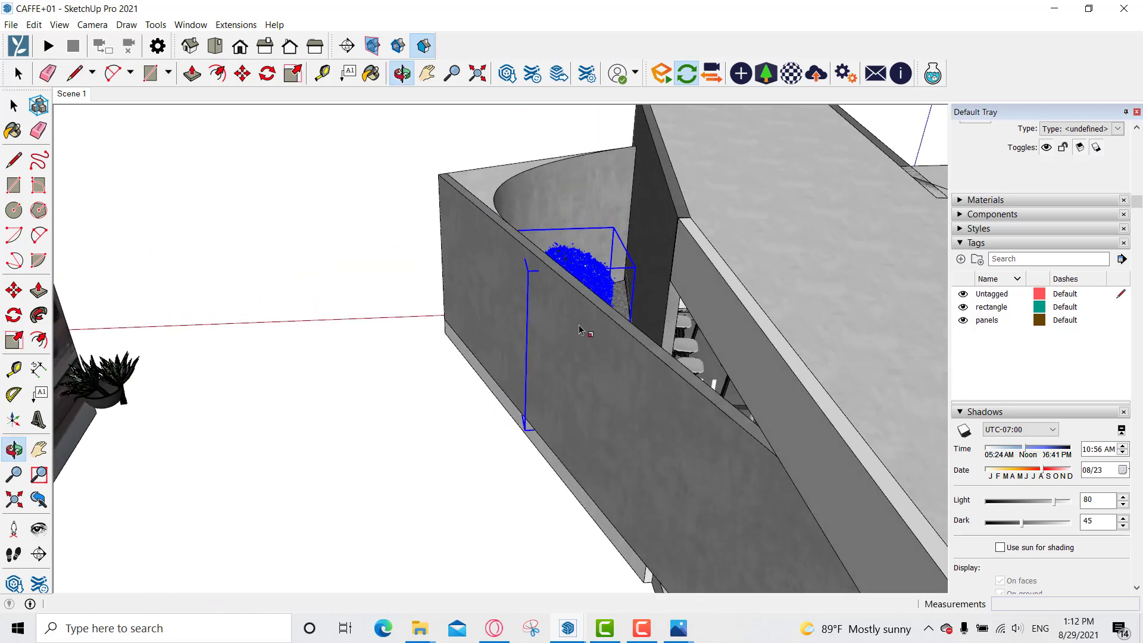
drag(614, 228, 562, 290)
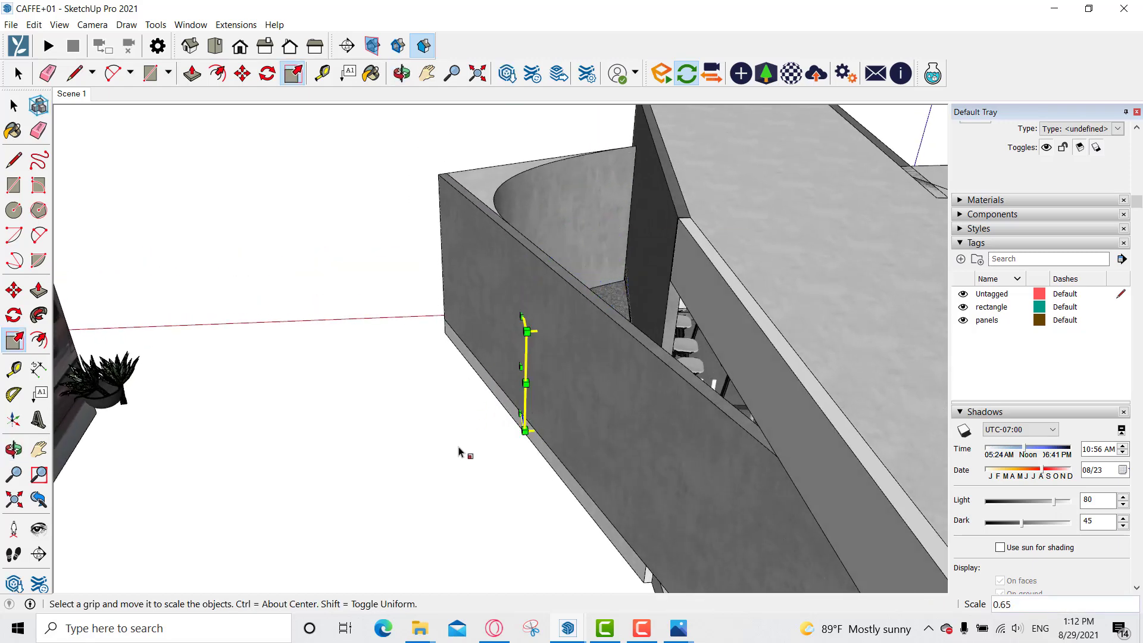
Move the scaled tree about 65 cm within the courtyard and check its place behind the white bars from Scene 1.
key(m)
click(438, 467)
click(477, 449)
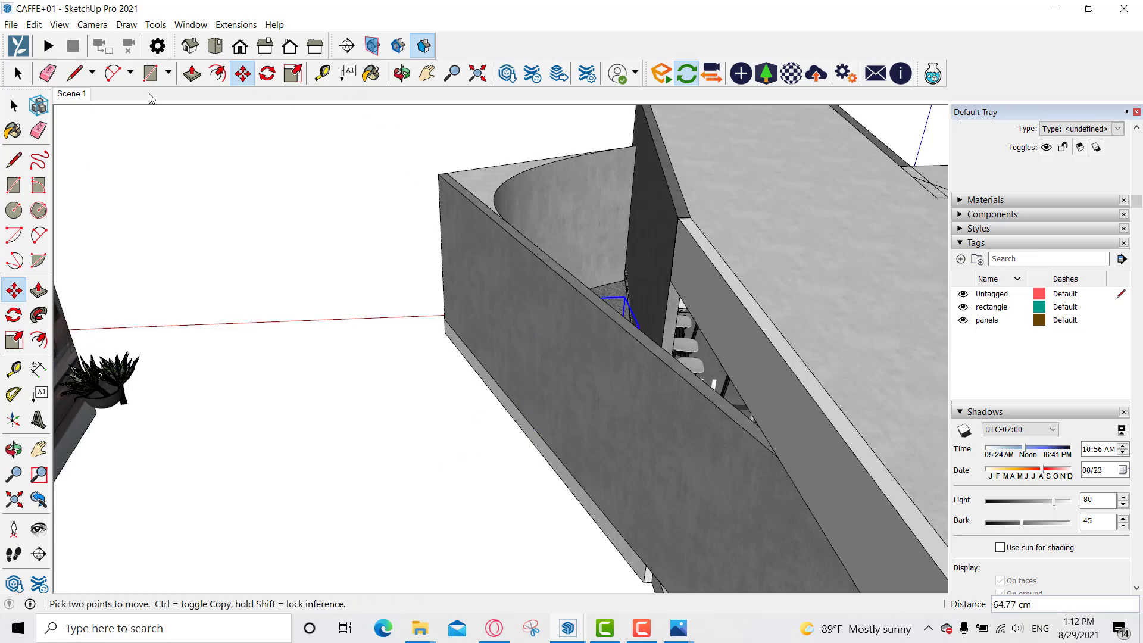
click(70, 99)
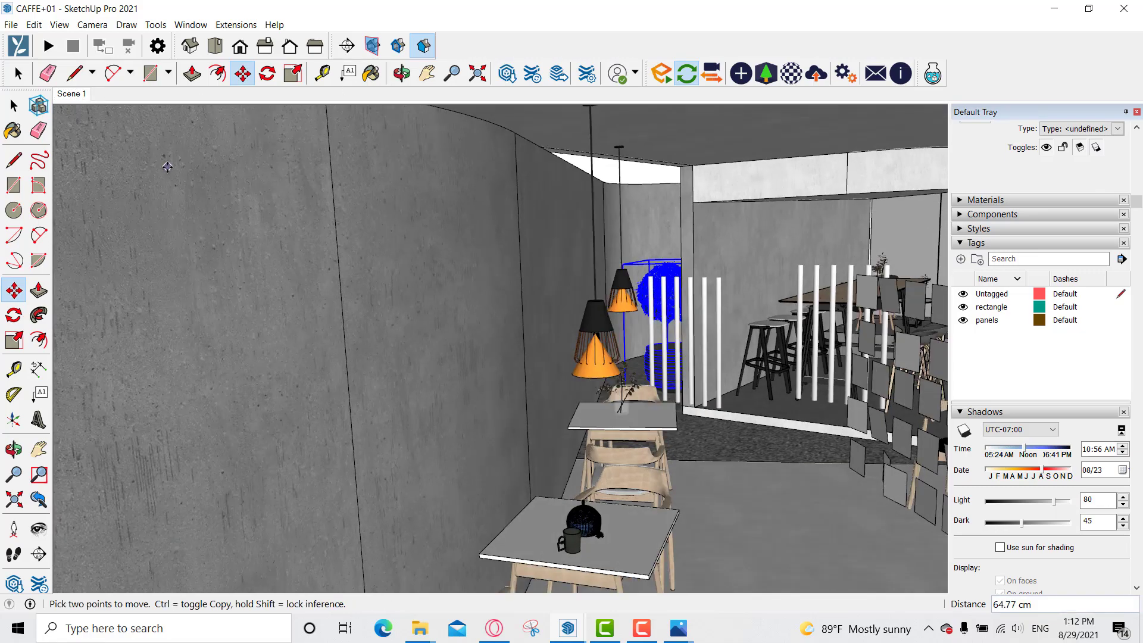
middle_drag(735, 331, 713, 297)
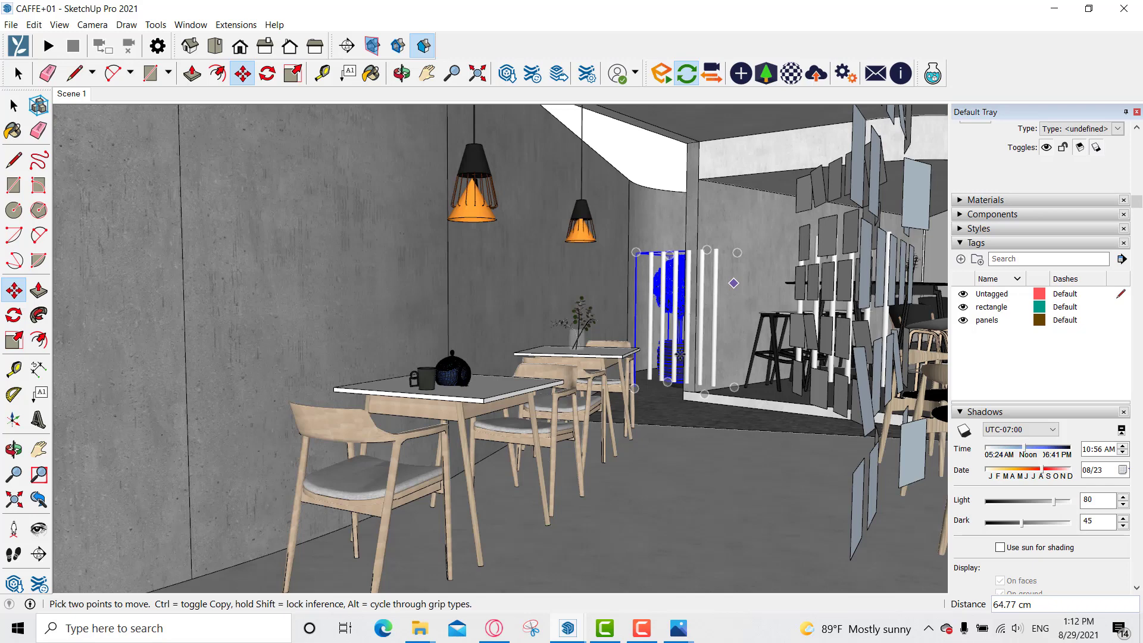
scroll(654, 375, up, 5)
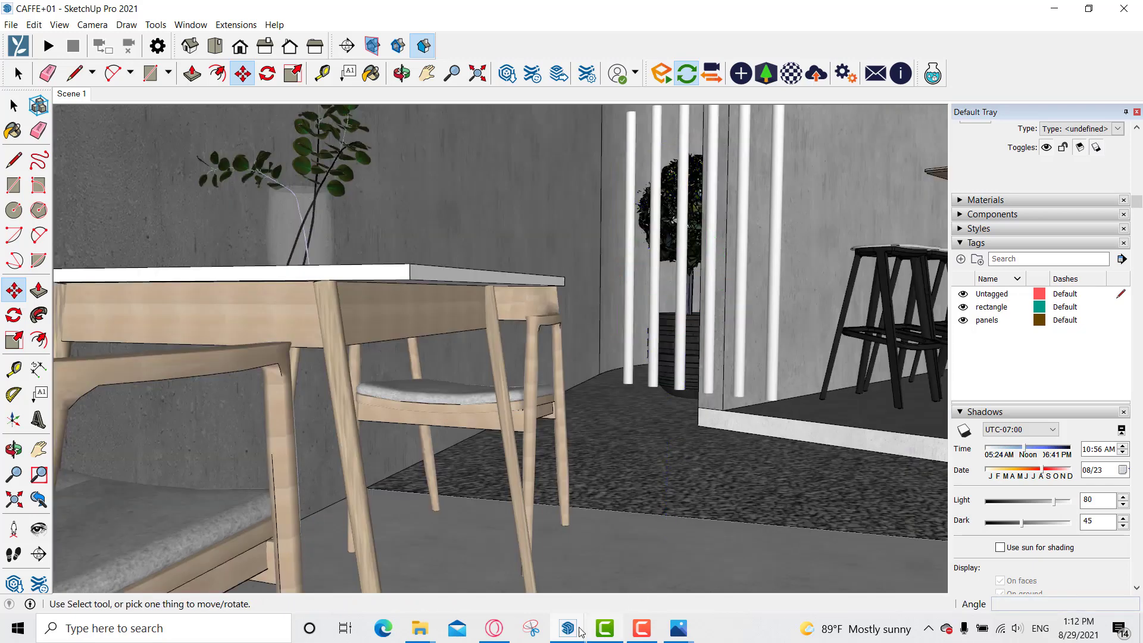
Switch to the Enscape render window and put away the visual settings.
mouse_move(581, 629)
click(630, 584)
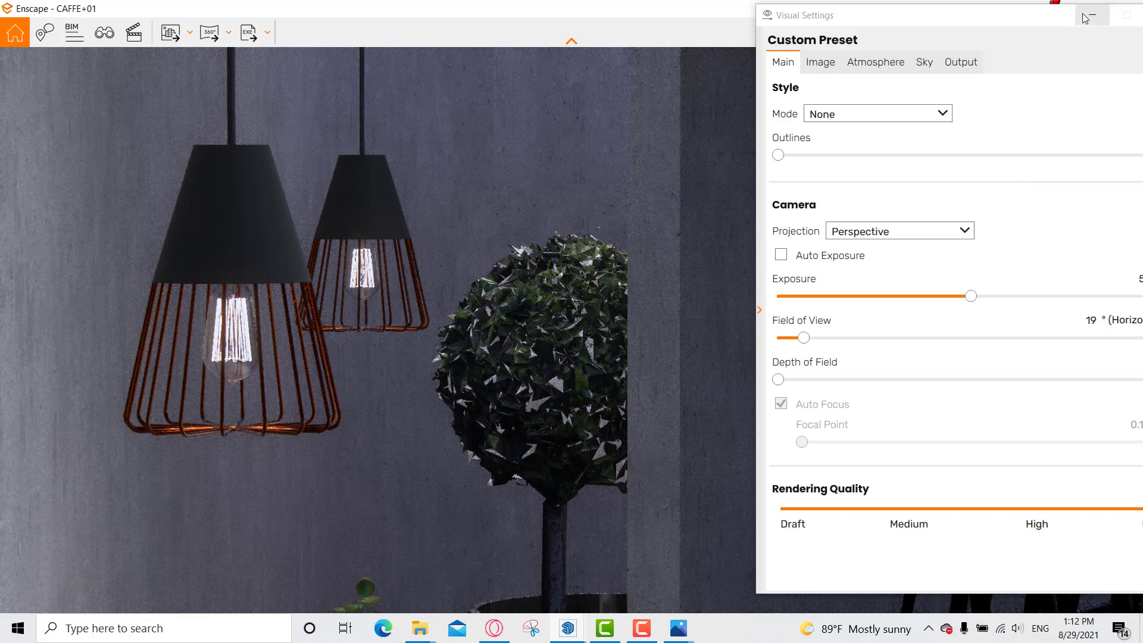
click(1089, 17)
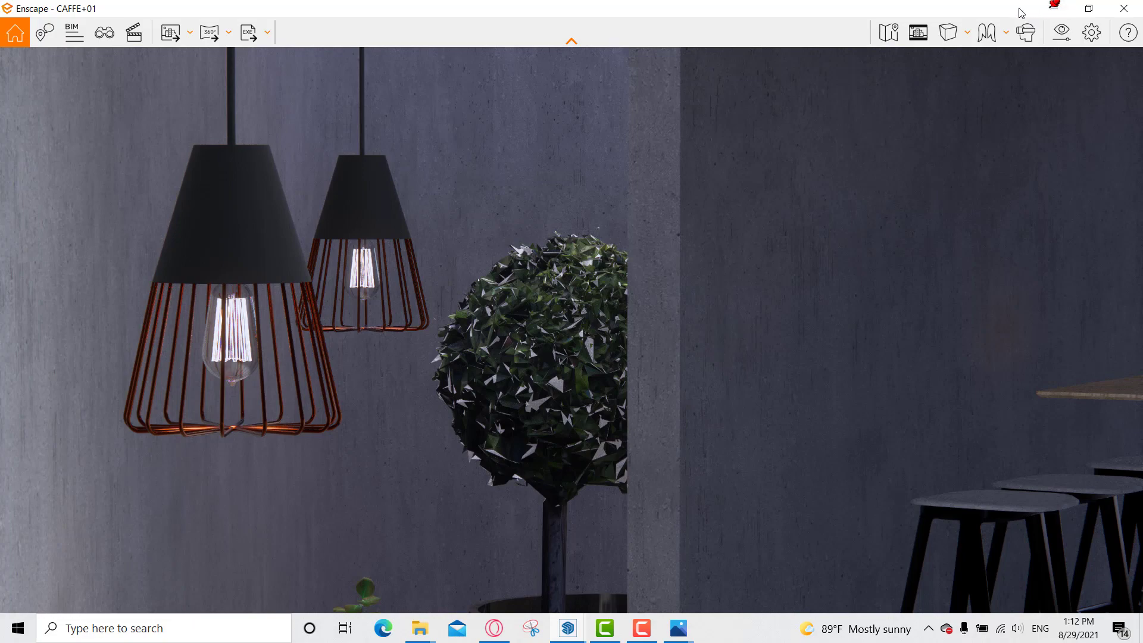
Inspect the potted tree, the pendant lamps and the table below them in the full-size Enscape render.
mouse_move(1021, 13)
mouse_down()
mouse_move(1018, 36)
mouse_move(875, 145)
mouse_up()
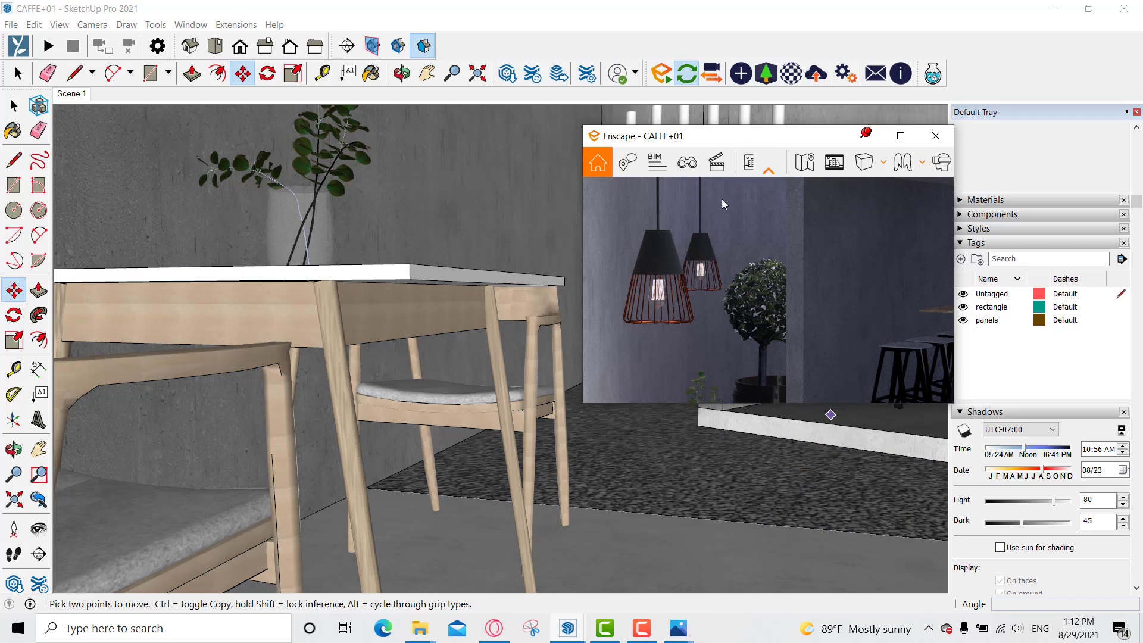
drag(780, 137, 808, 129)
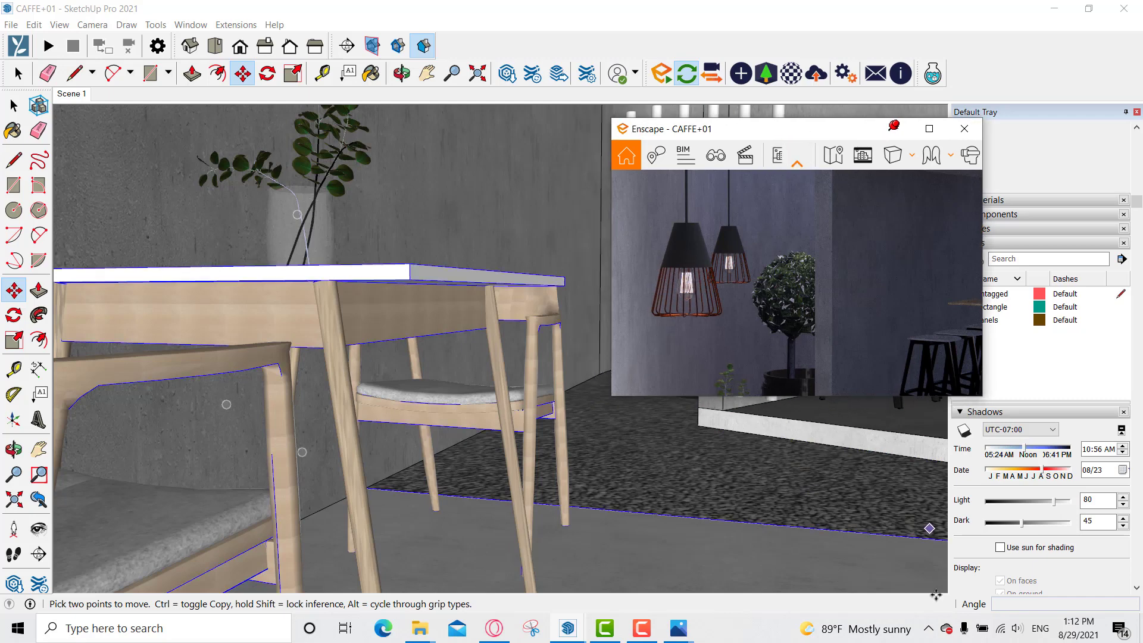
click(931, 628)
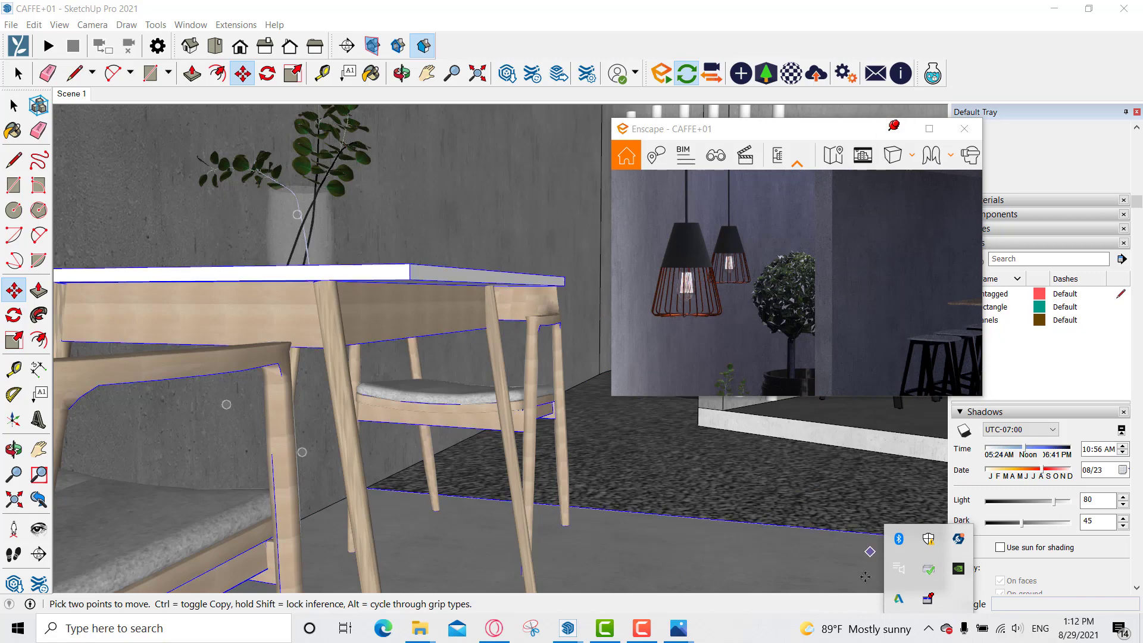
click(895, 127)
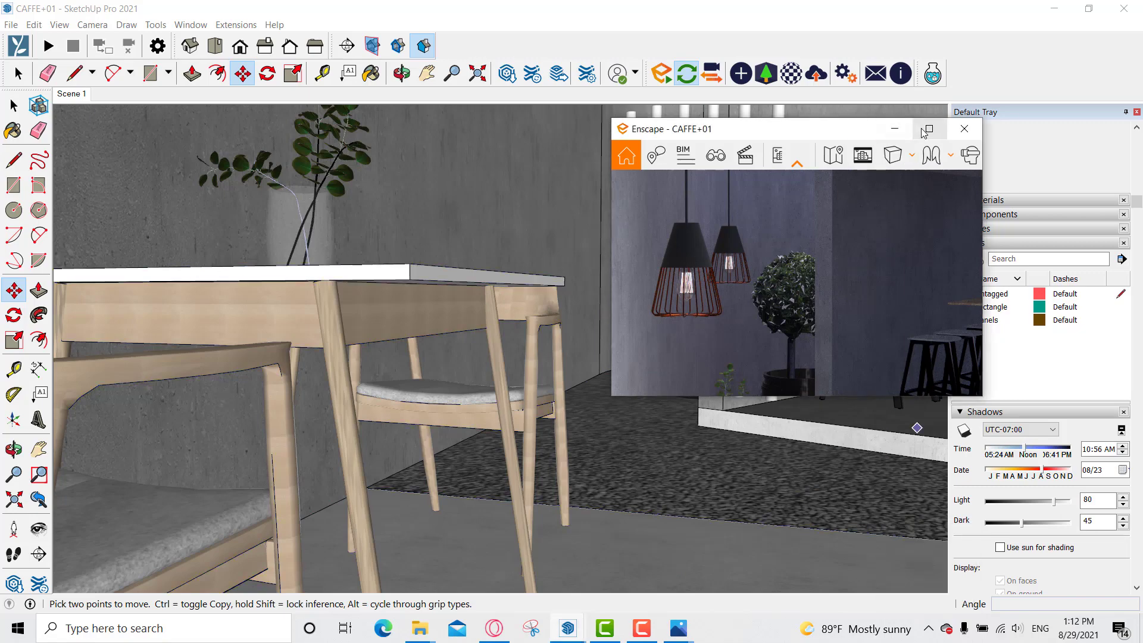
click(928, 129)
mouse_move(572, 330)
middle_down()
mouse_move(646, 321)
mouse_move(633, 406)
mouse_move(583, 324)
middle_up()
drag(583, 324, 596, 464)
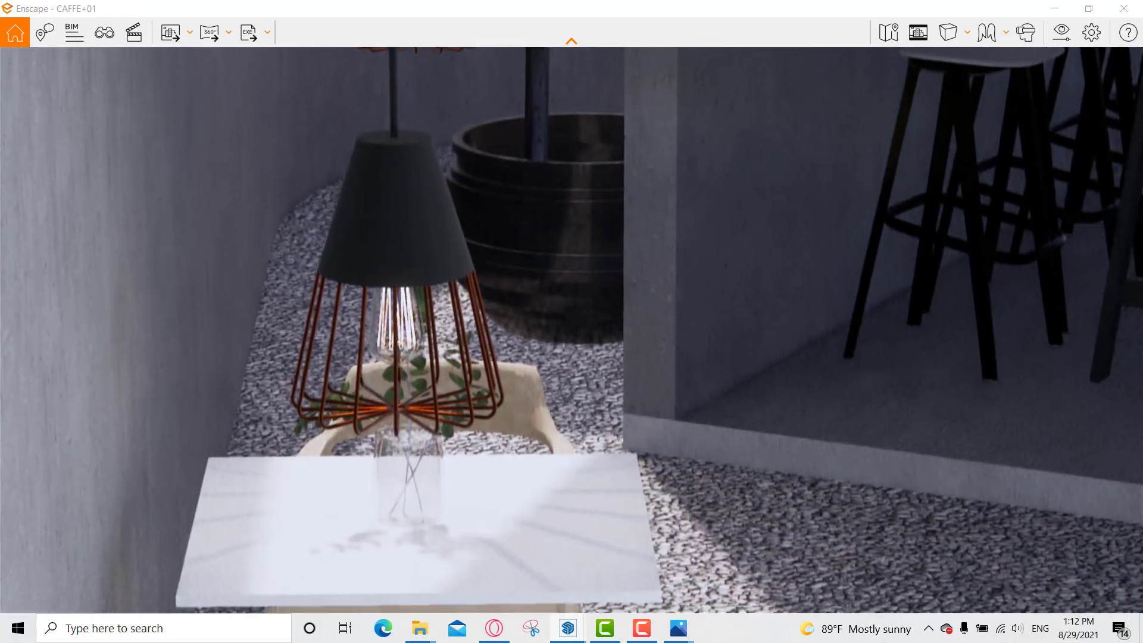
drag(580, 371, 612, 290)
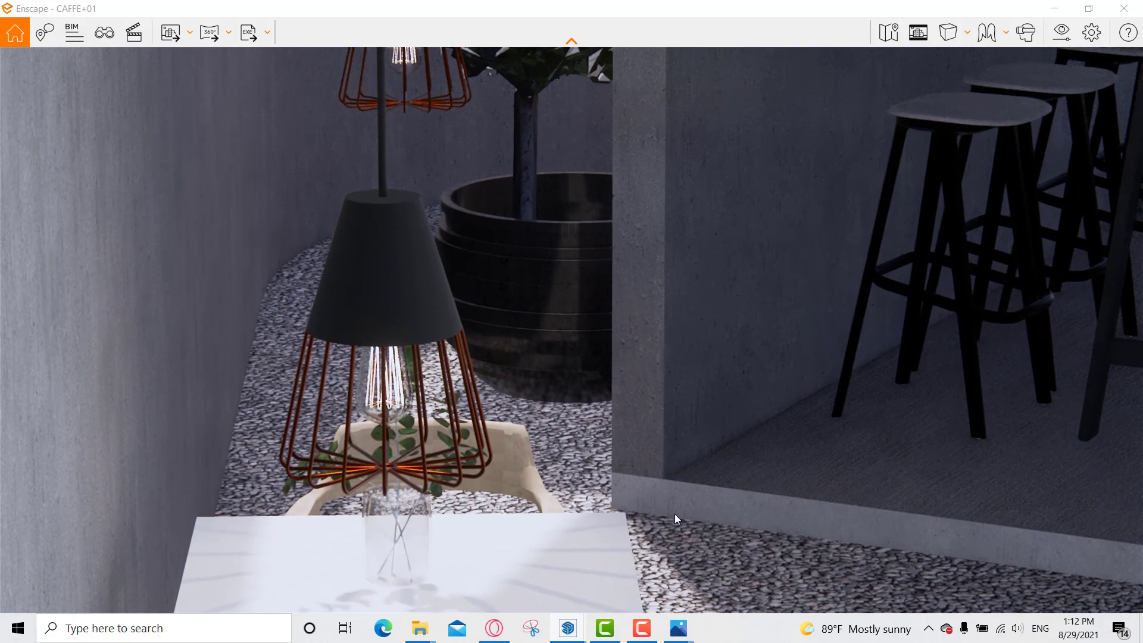
Switch to SketchUp and move the potted tree about 26 cm out from behind the concrete wall edge, along the red axis.
mouse_move(567, 628)
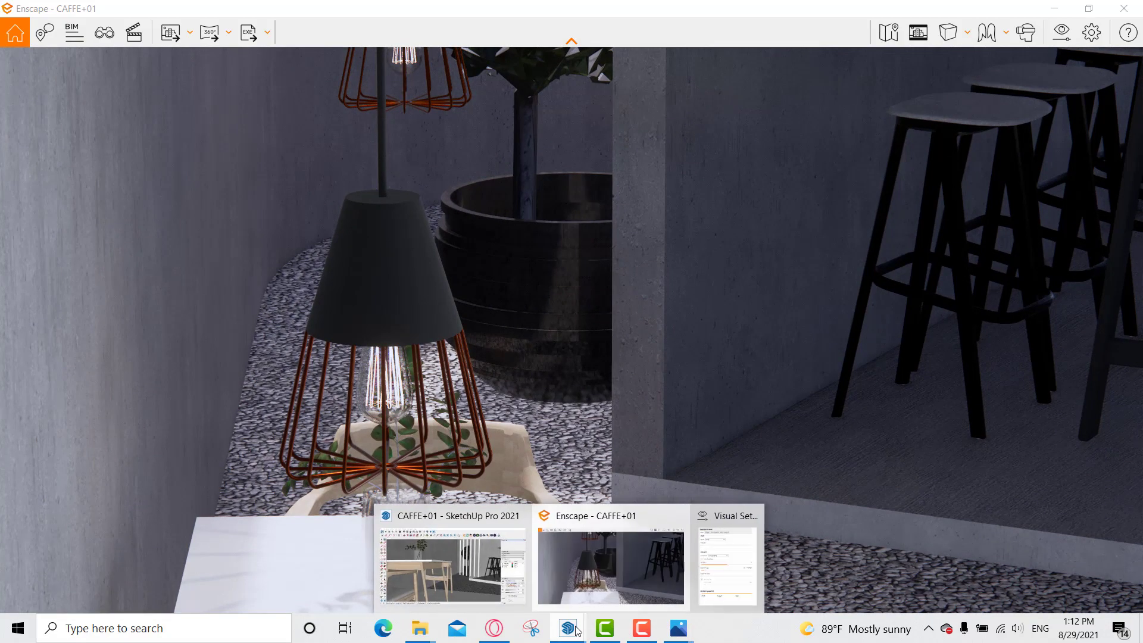
click(449, 559)
key(space)
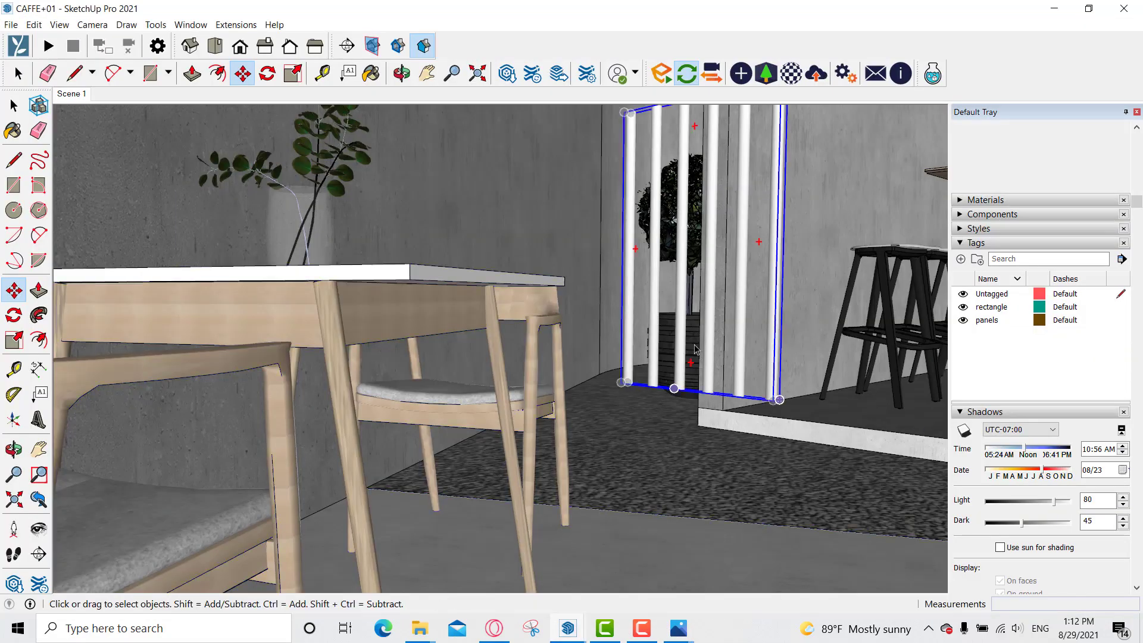
click(691, 355)
key(m)
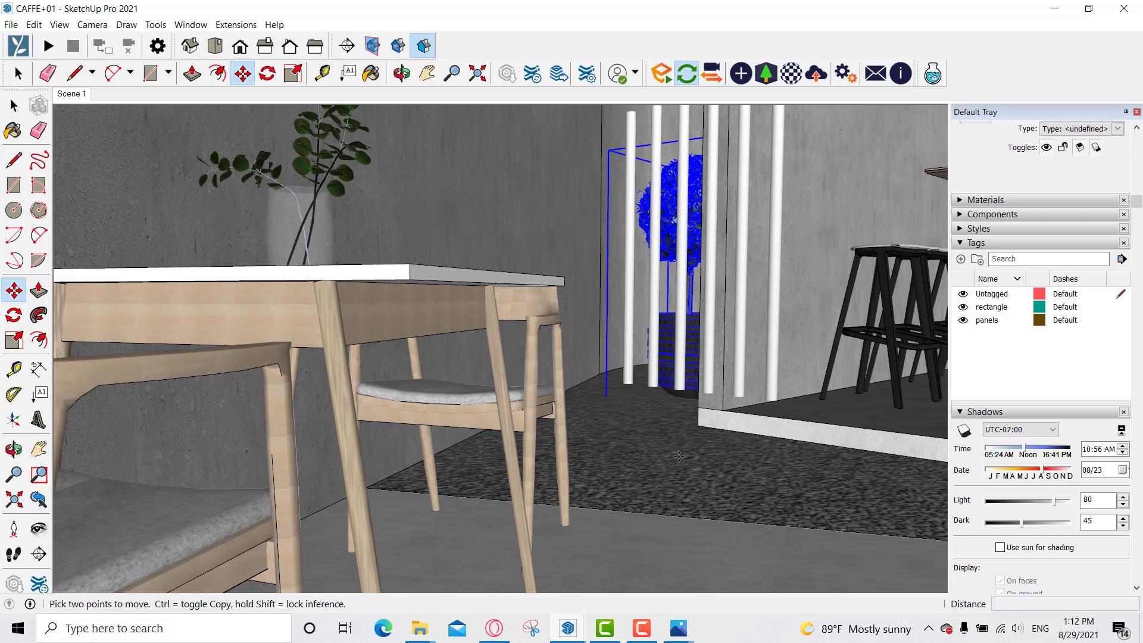
click(673, 454)
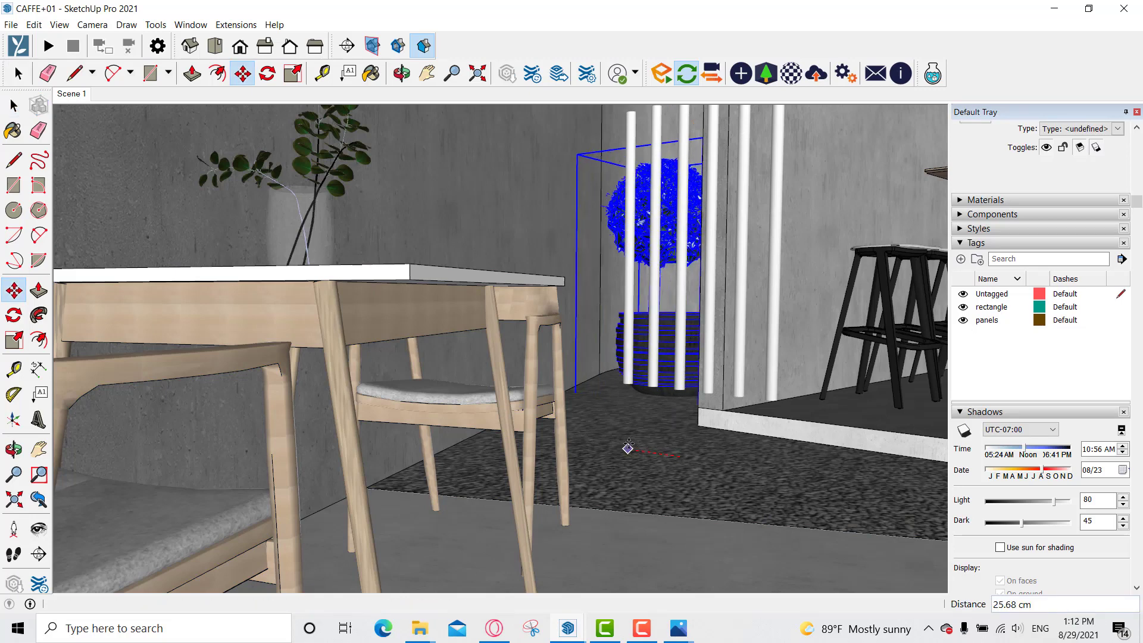
key(Escape)
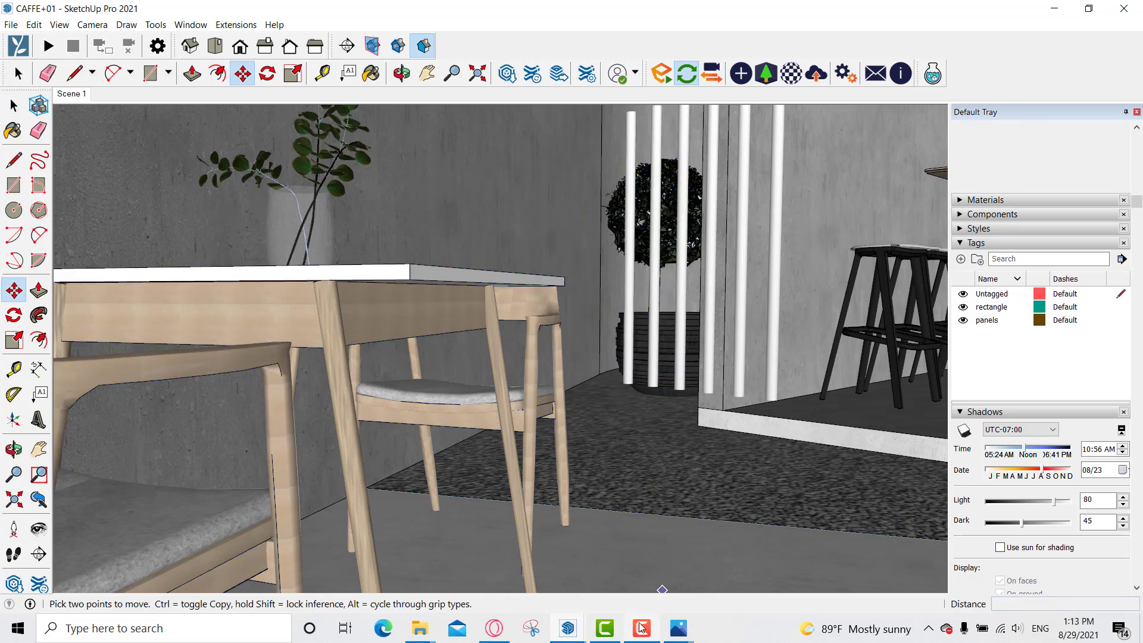
Return to the Enscape render and frame the two pendant lamps with the potted tree's crown behind them.
mouse_move(640, 626)
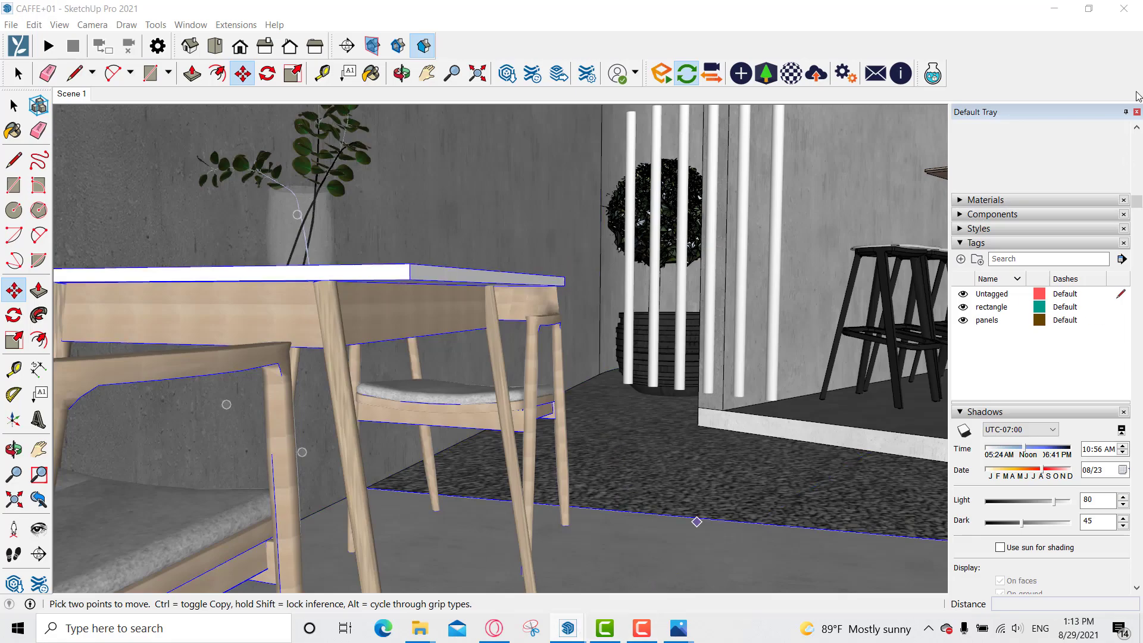
click(1054, 9)
drag(574, 359, 506, 286)
key(d)
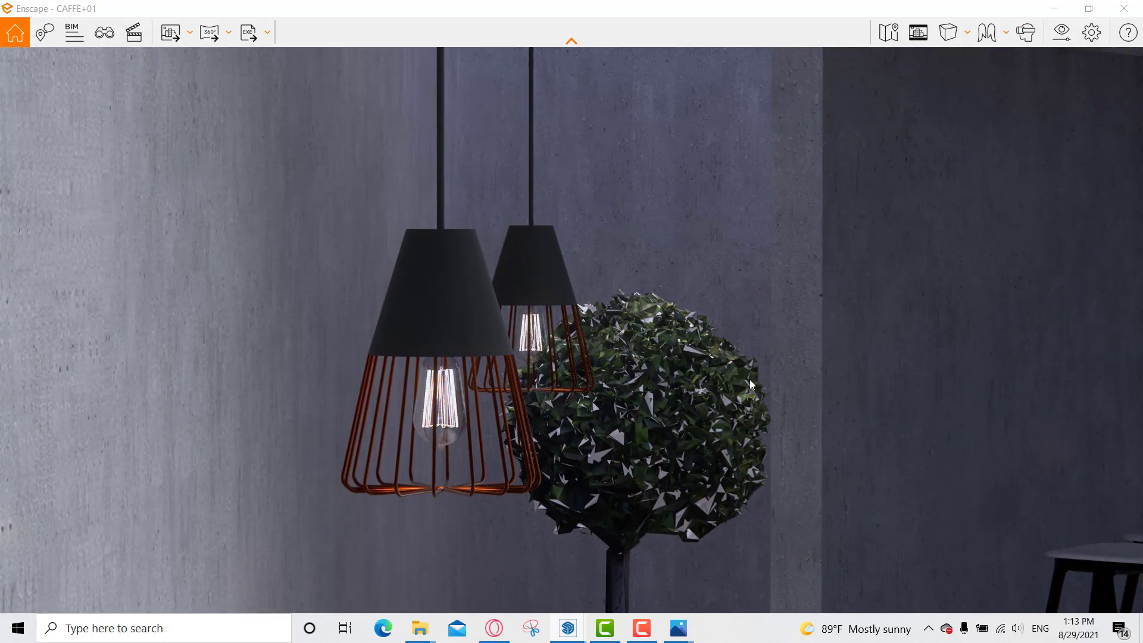
In the visual settings, set the depth of field to 5% and the horizontal field of view to 16°.
click(1025, 33)
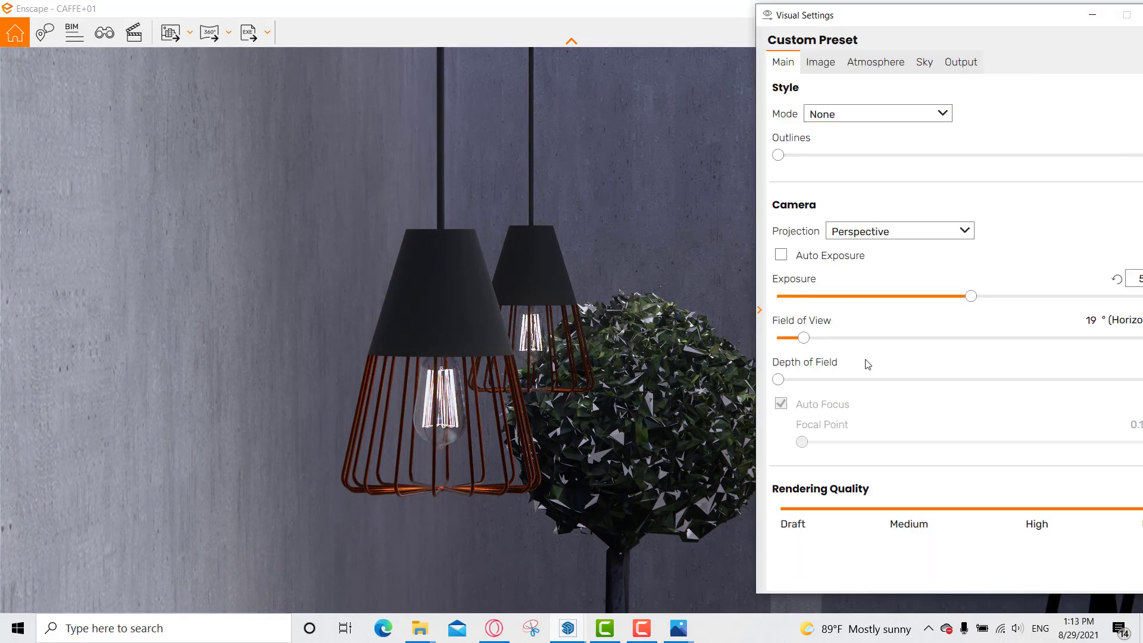
drag(780, 380, 801, 384)
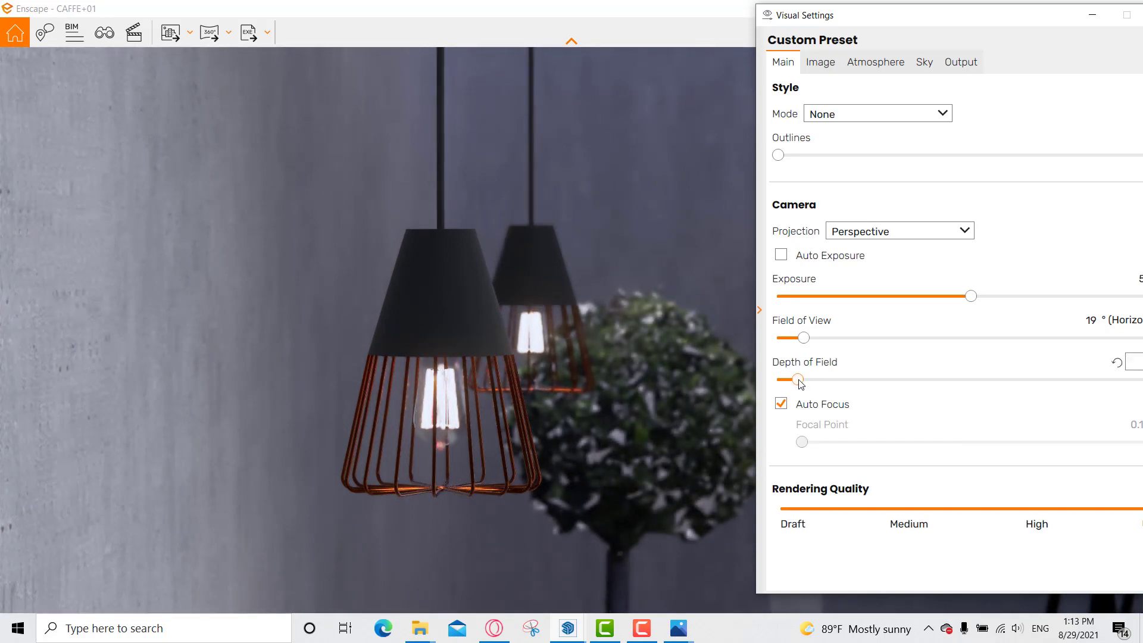
drag(909, 26, 839, 31)
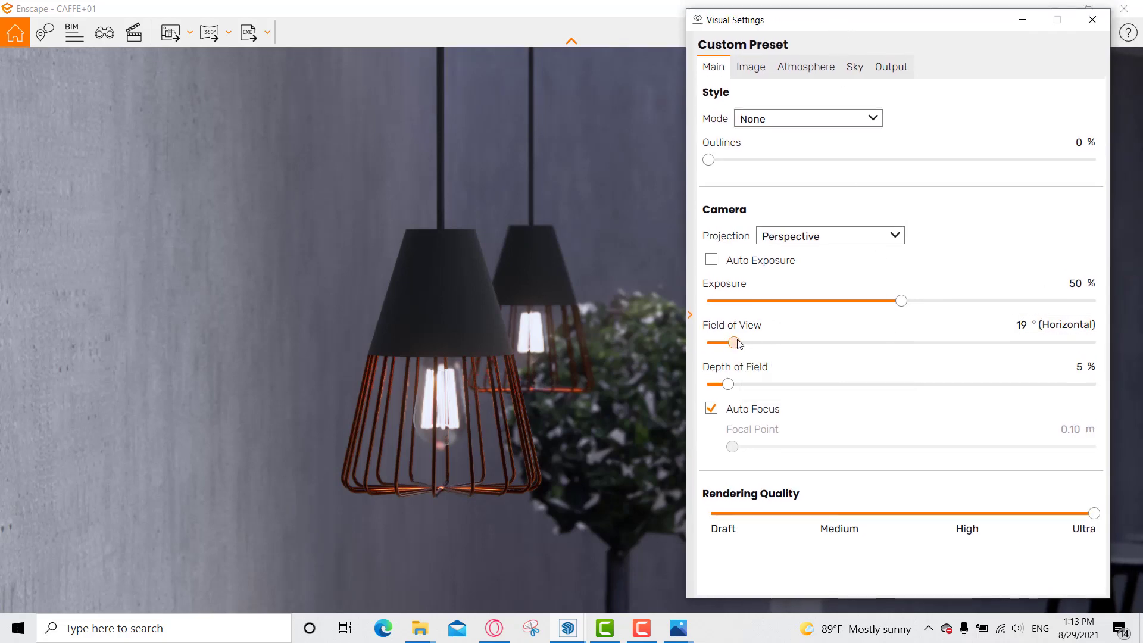
drag(737, 342, 726, 337)
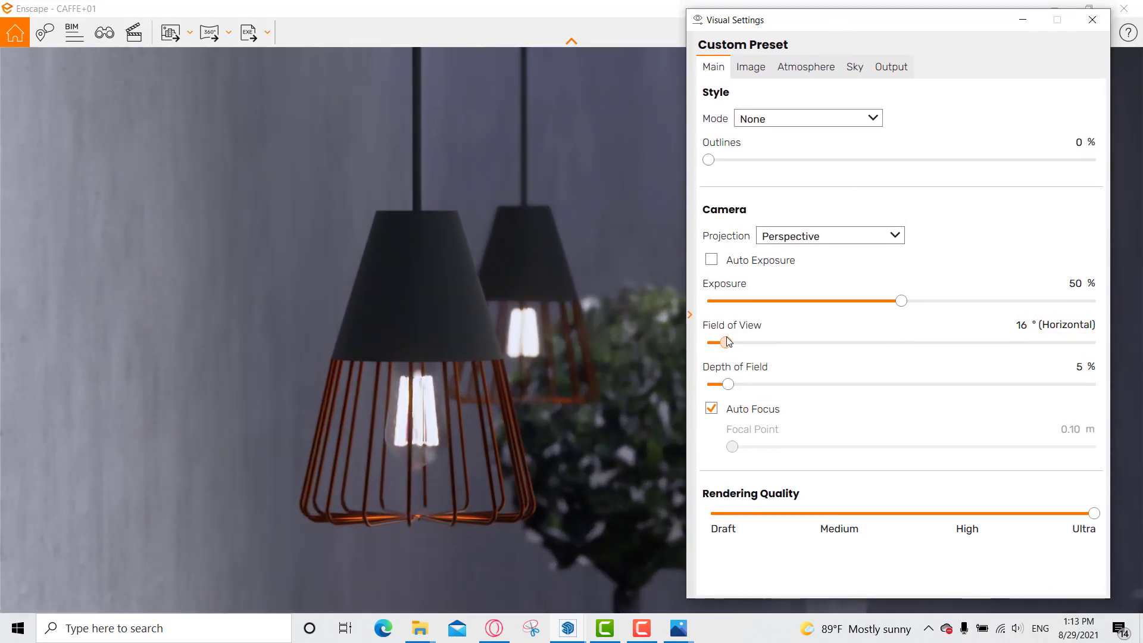
click(1092, 20)
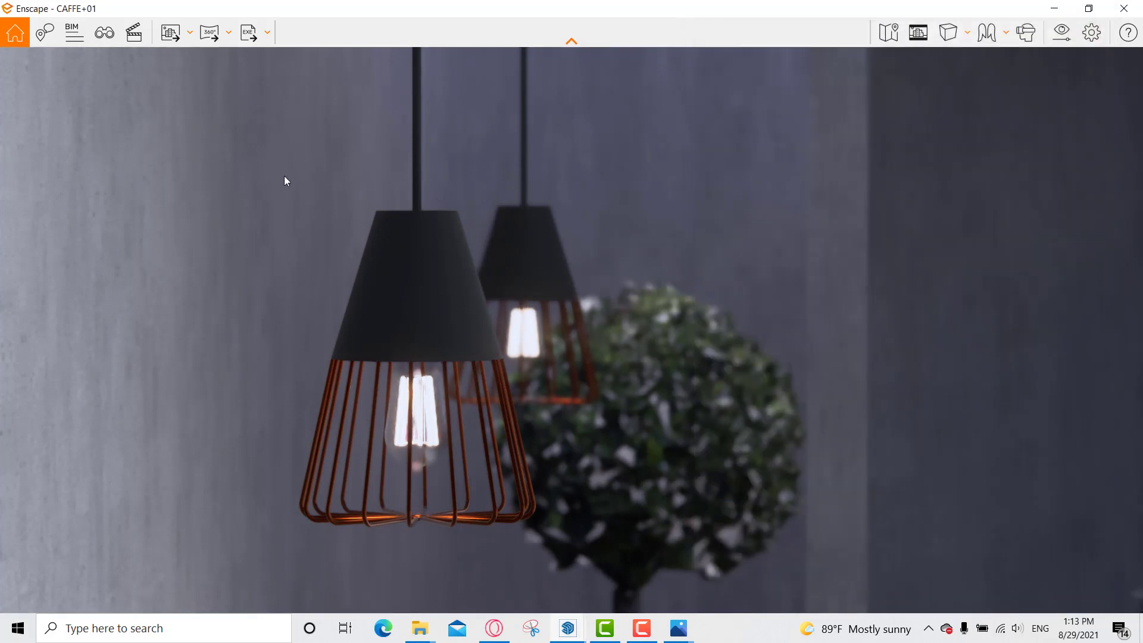
Create a collaborative annotation issue titled "3" on the wall beside the pendant lamps.
right_click(378, 185)
click(411, 200)
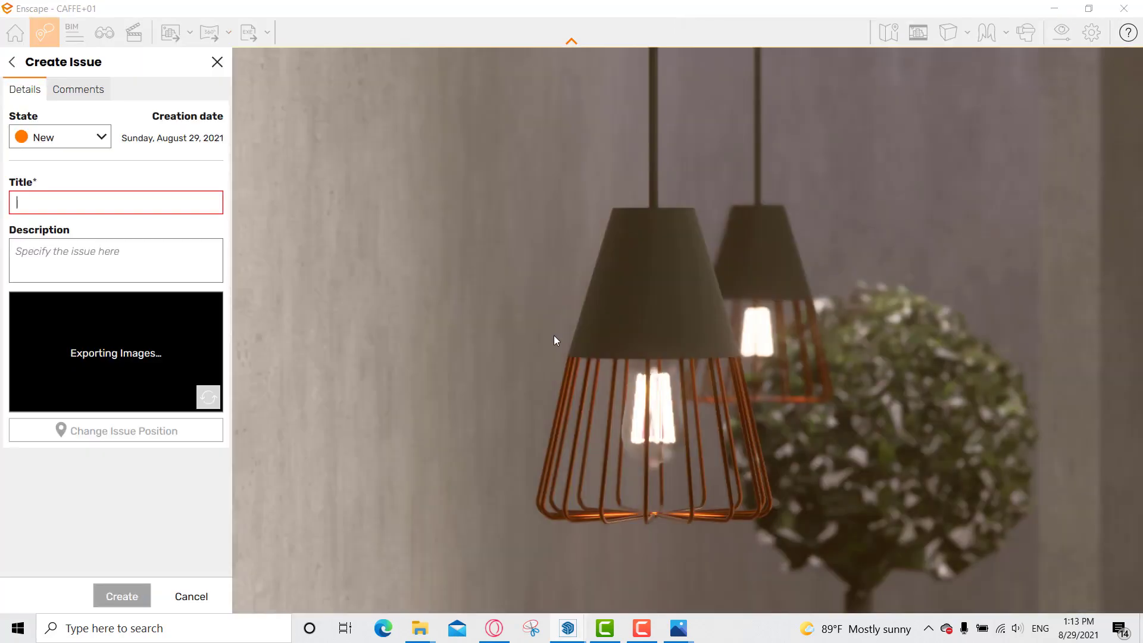
text(3)
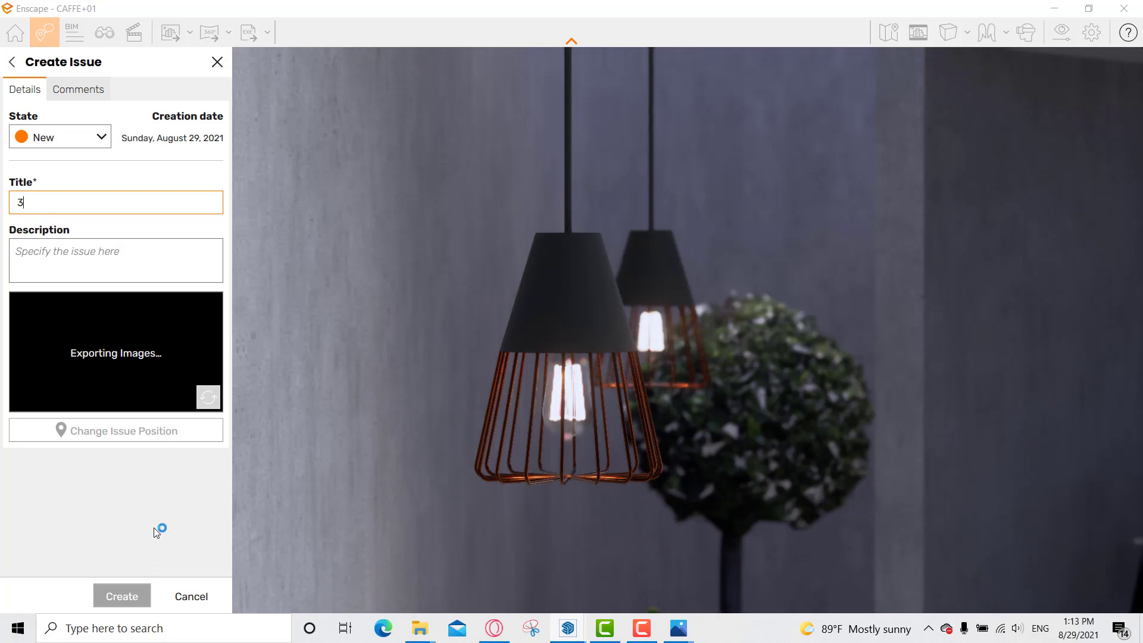
click(125, 596)
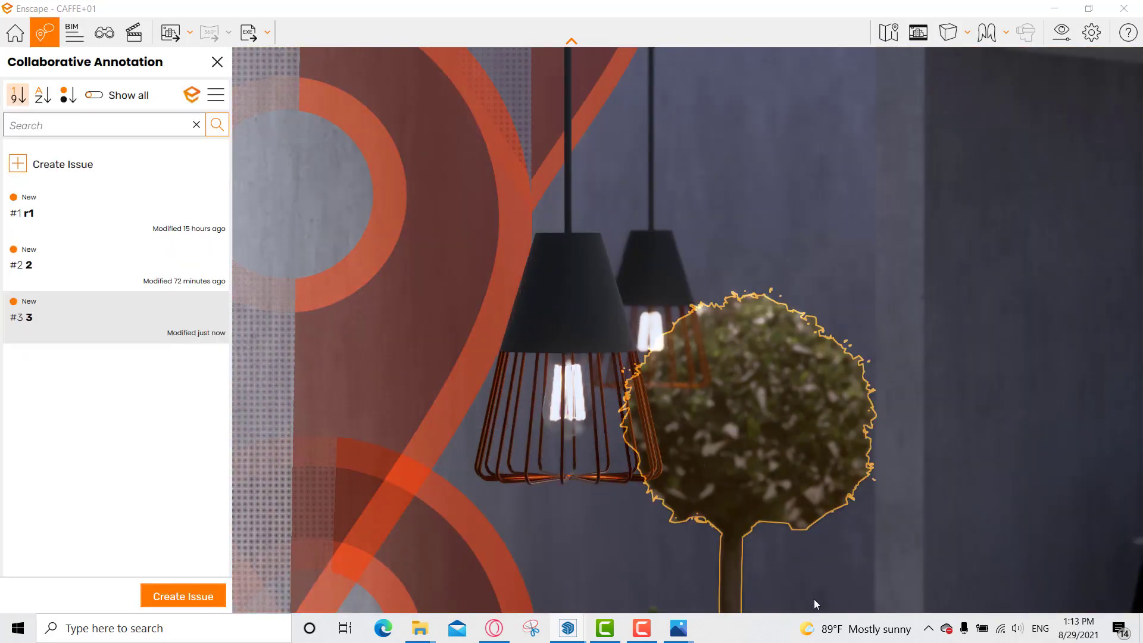
Minimize and restore the Enscape render window, and close the collaborative annotation list.
click(1053, 9)
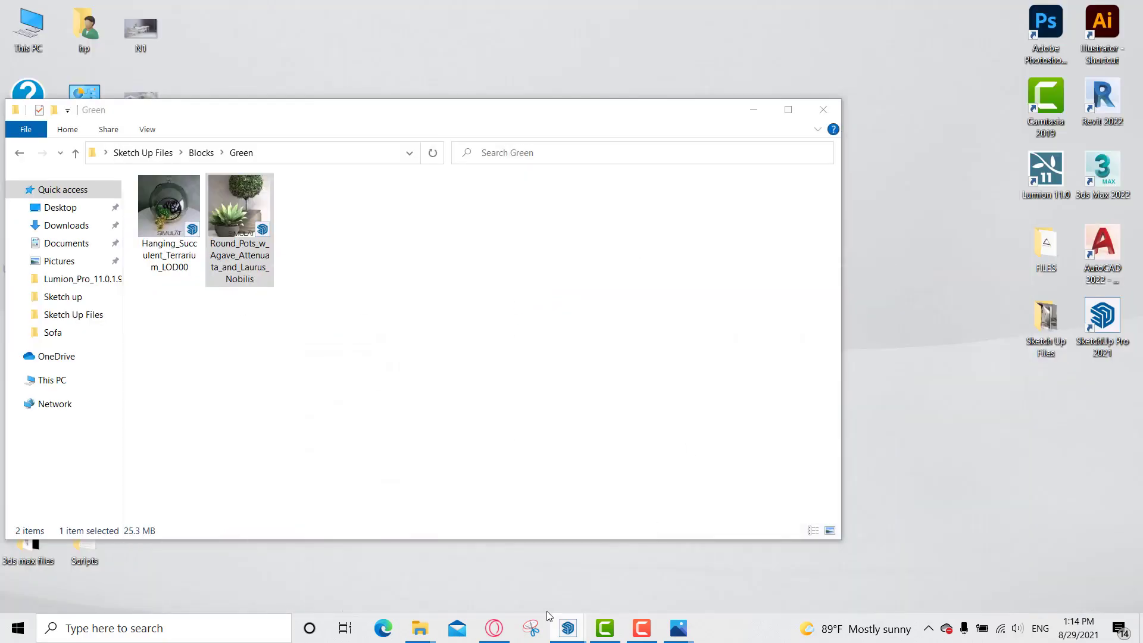
mouse_move(557, 622)
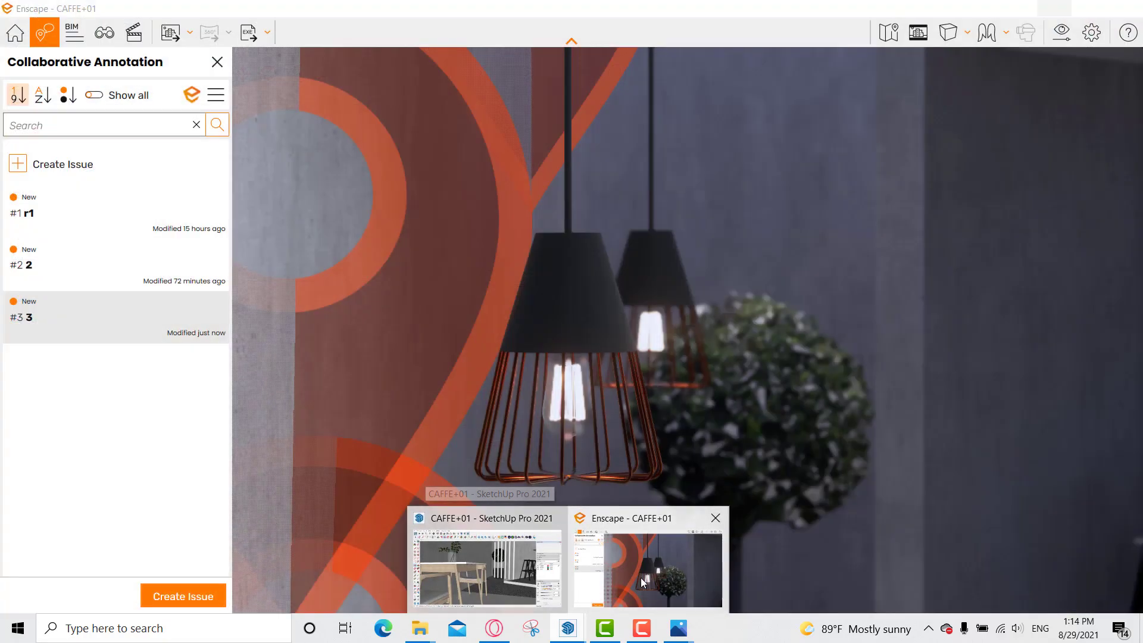
click(640, 580)
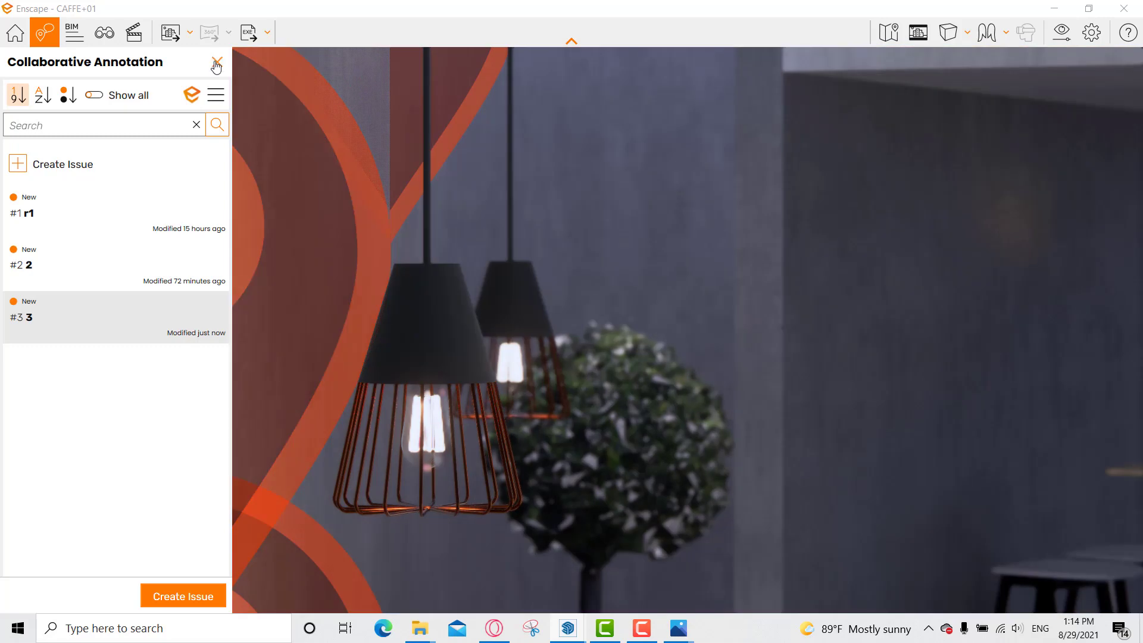
click(216, 63)
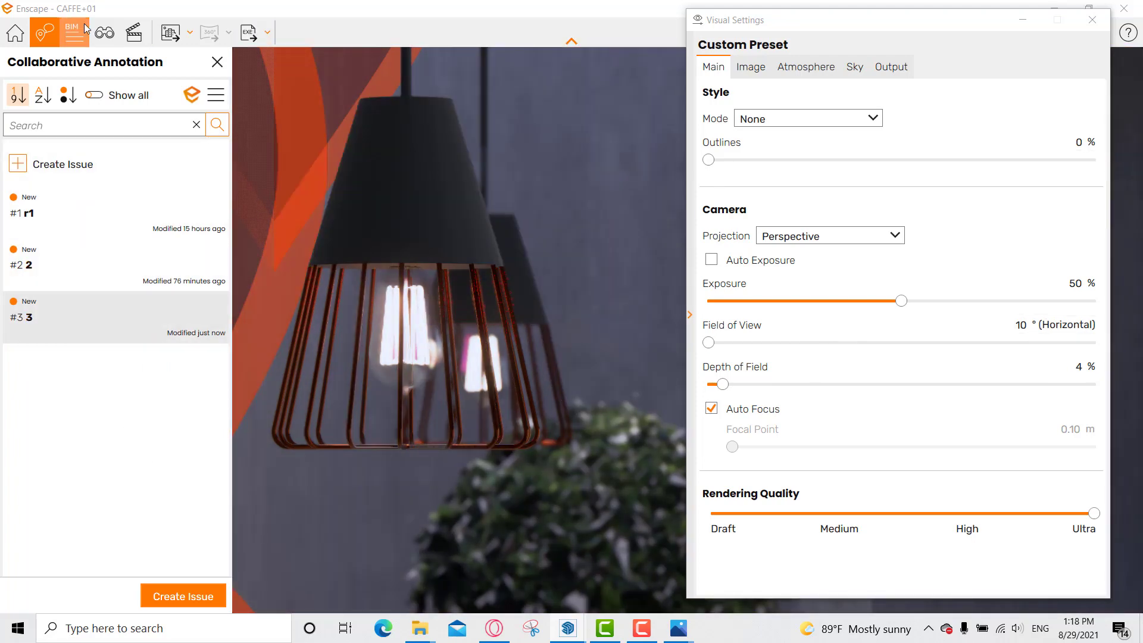
Check the Ultra HD output resolution and save the pendant lamp close-up as a PNG screenshot on the Desktop under the suggested file name.
click(891, 67)
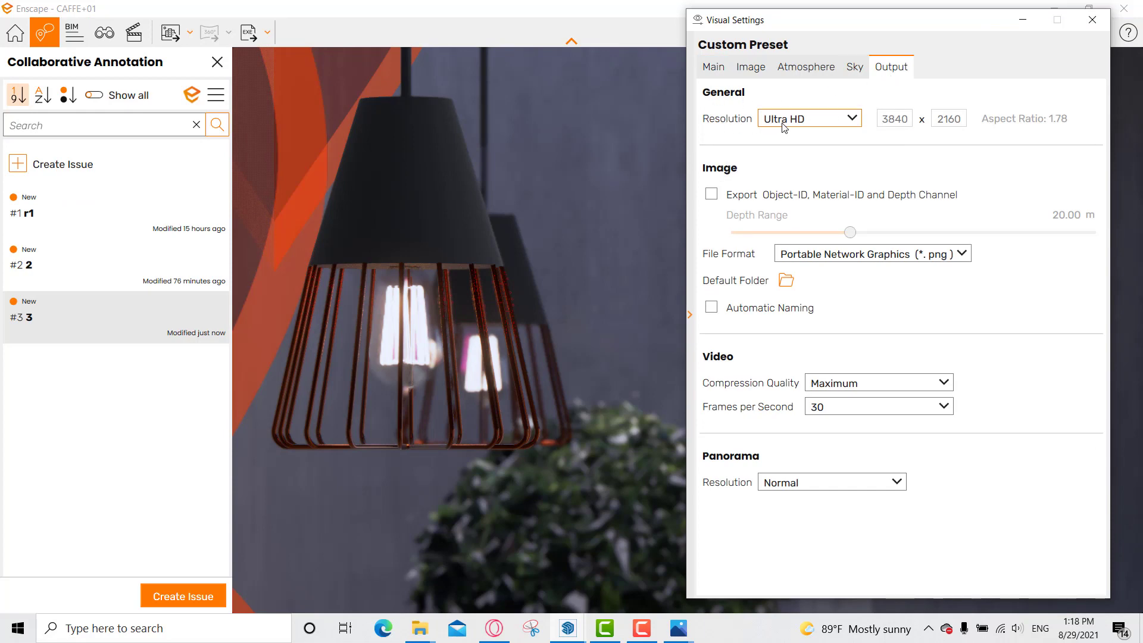
click(1092, 20)
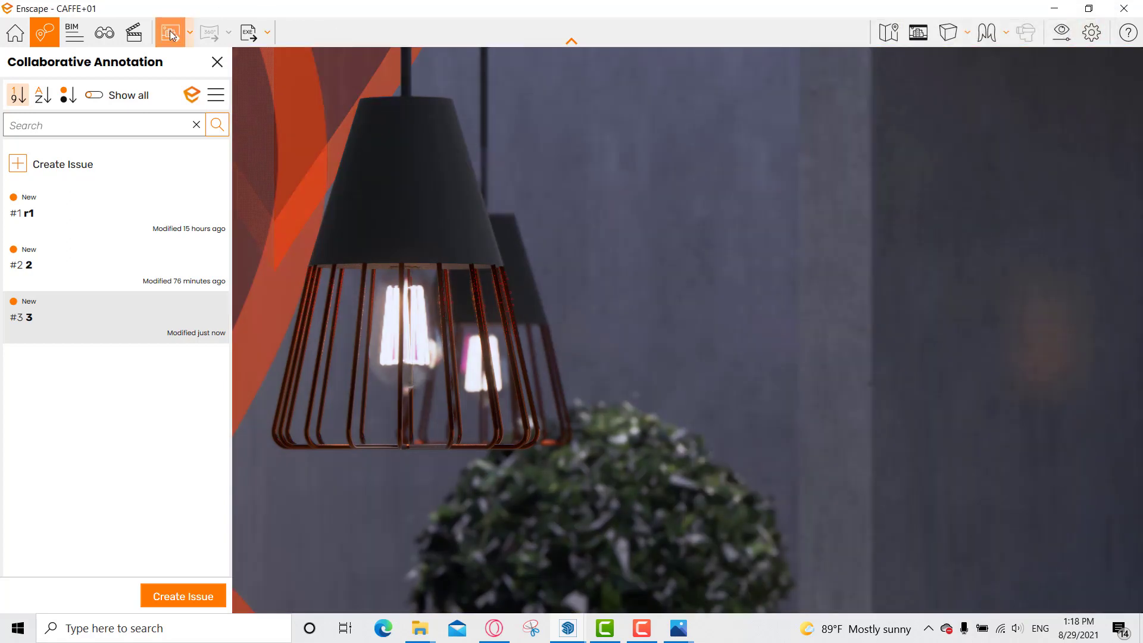
click(169, 30)
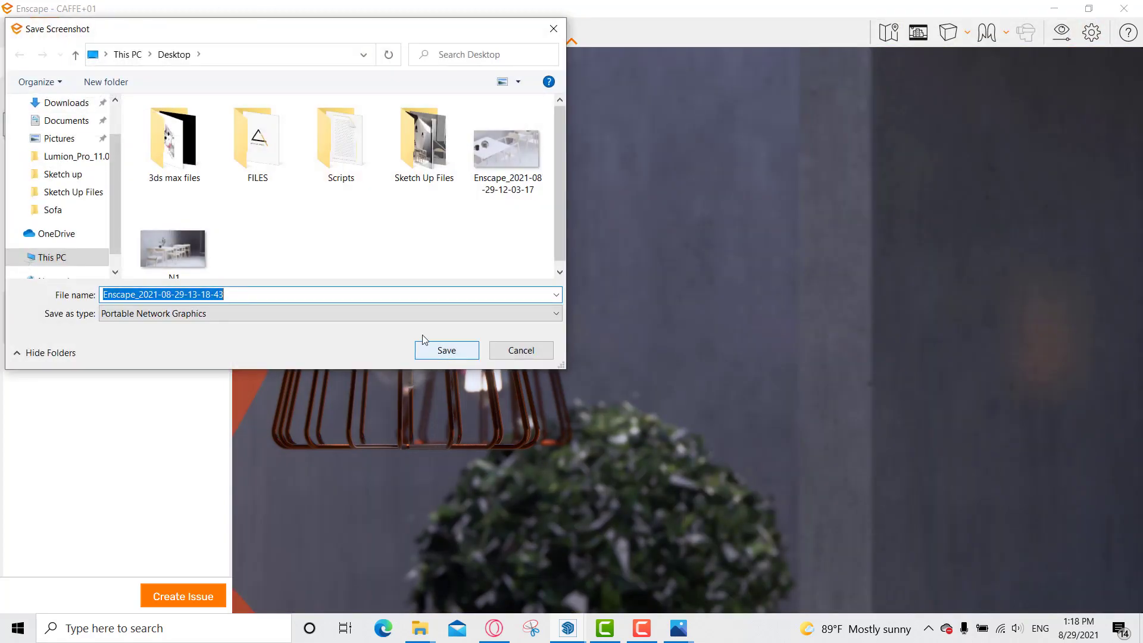
click(441, 353)
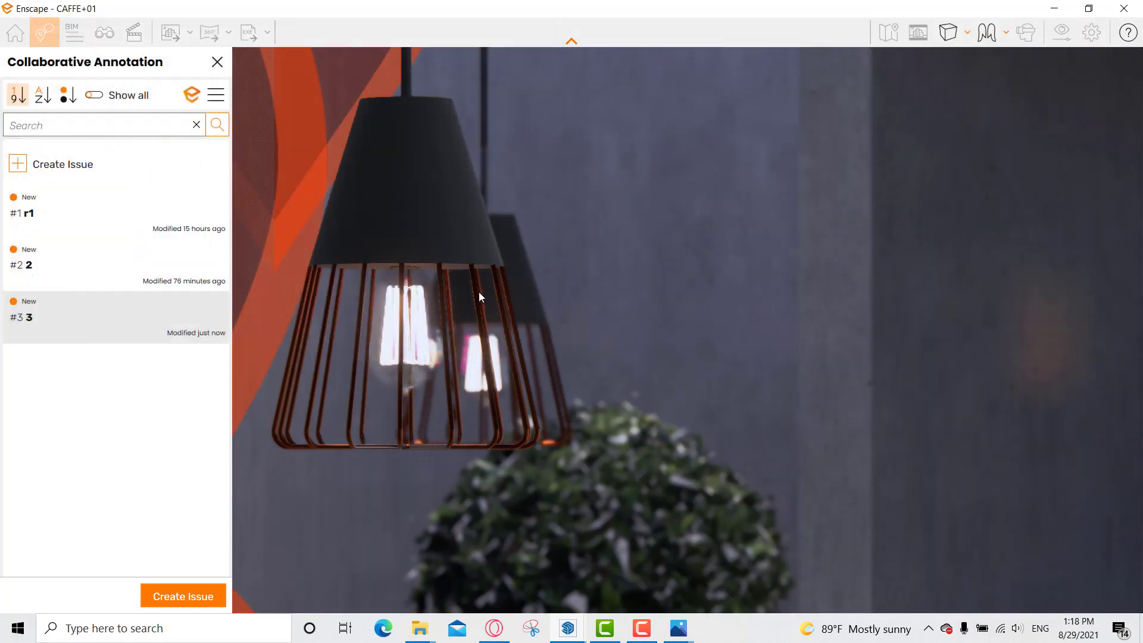